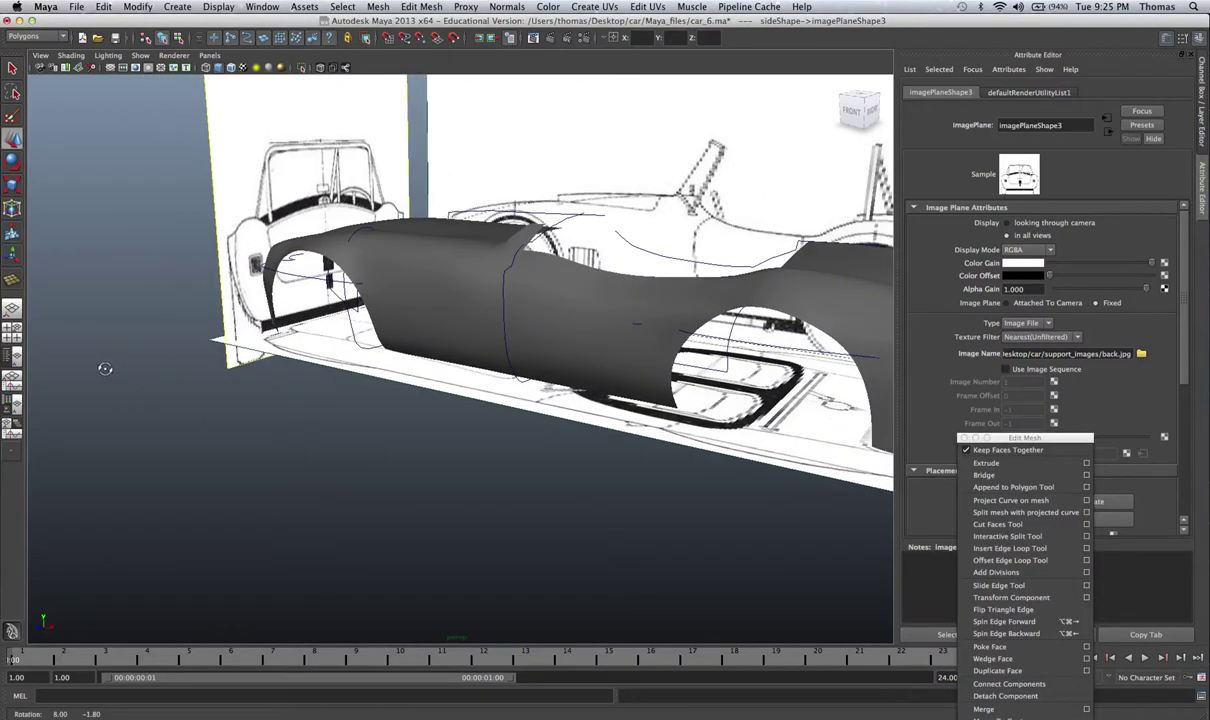
Move the back.jpg image plane away from the car by setting its Image Center X to -20
middle_click_drag(141, 323, 135, 364, "alt")
right_click_drag(376, 365, 251, 337, "alt")
left_click_drag(251, 337, 216, 335, "alt")
scroll(210, 328, "up", 5)
scroll(168, 228, "up", 2)
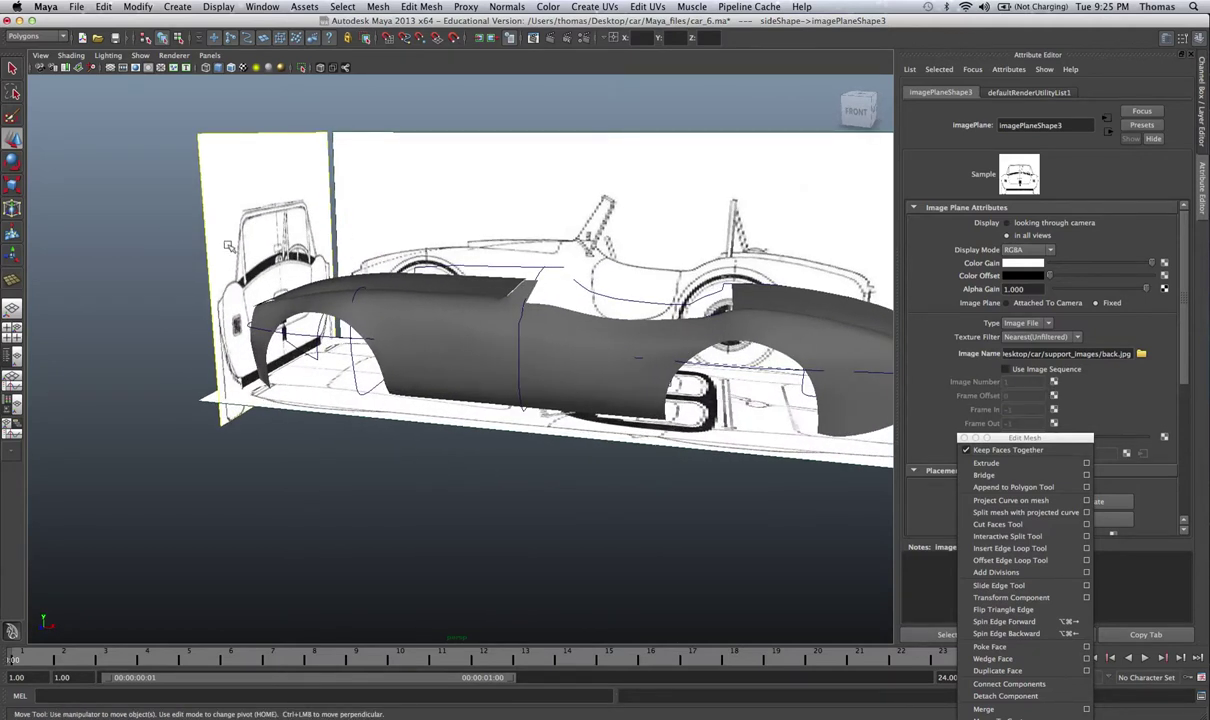
left_click_drag(1192, 374, 1177, 492)
left_click(1018, 455)
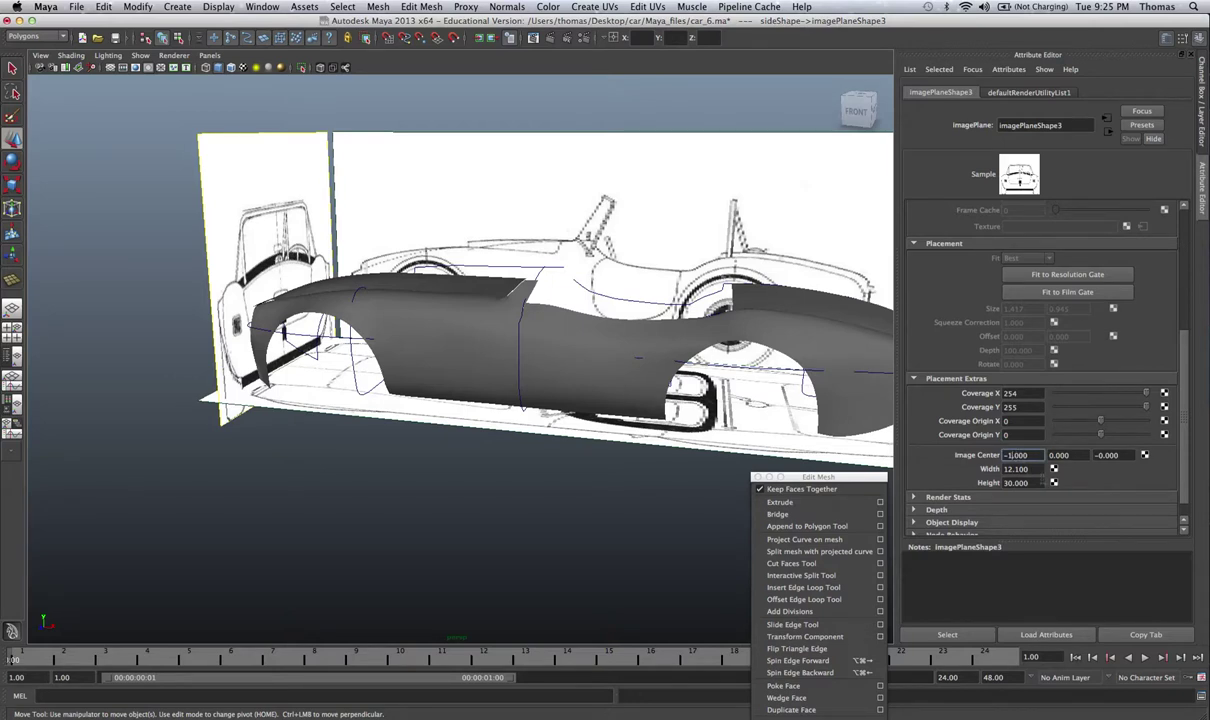
key("Return")
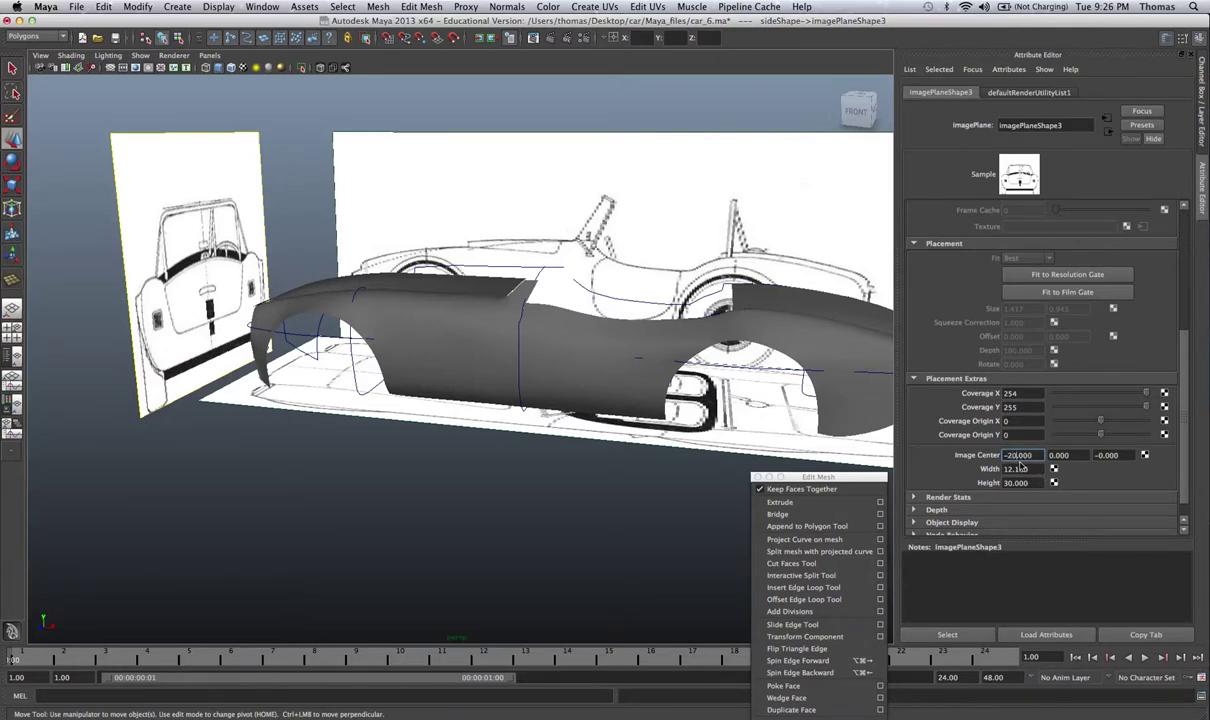
key("Return")
left_click_drag(656, 517, 311, 455, "alt")
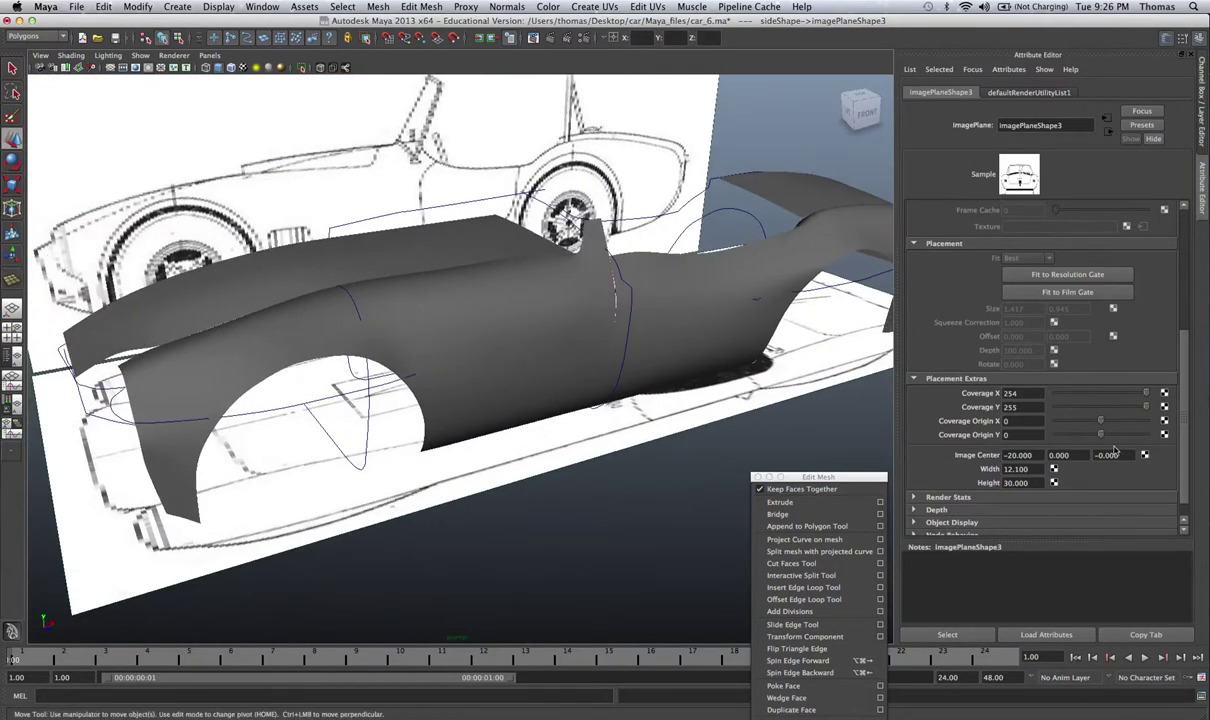
Set the back.jpg image plane's Image Center X to -30 so it stands clear of the car body
left_click(1012, 455)
left_click_drag(585, 495, 618, 490, "alt")
scroll(411, 468, "up", 3)
left_click_drag(411, 468, 460, 500, "alt")
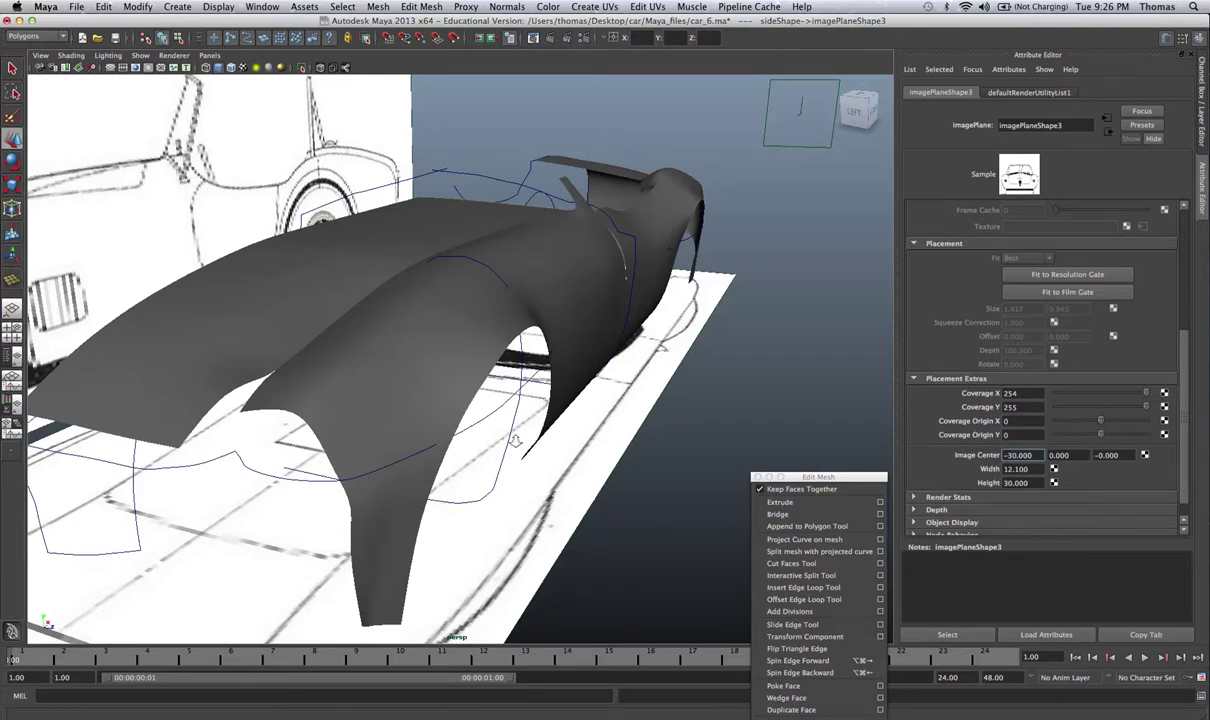
right_click_drag(524, 438, 471, 410, "alt")
left_click_drag(470, 410, 411, 420, "alt")
Replace the image on the offset image plane with front.jpg from the support_images folder
key("space")
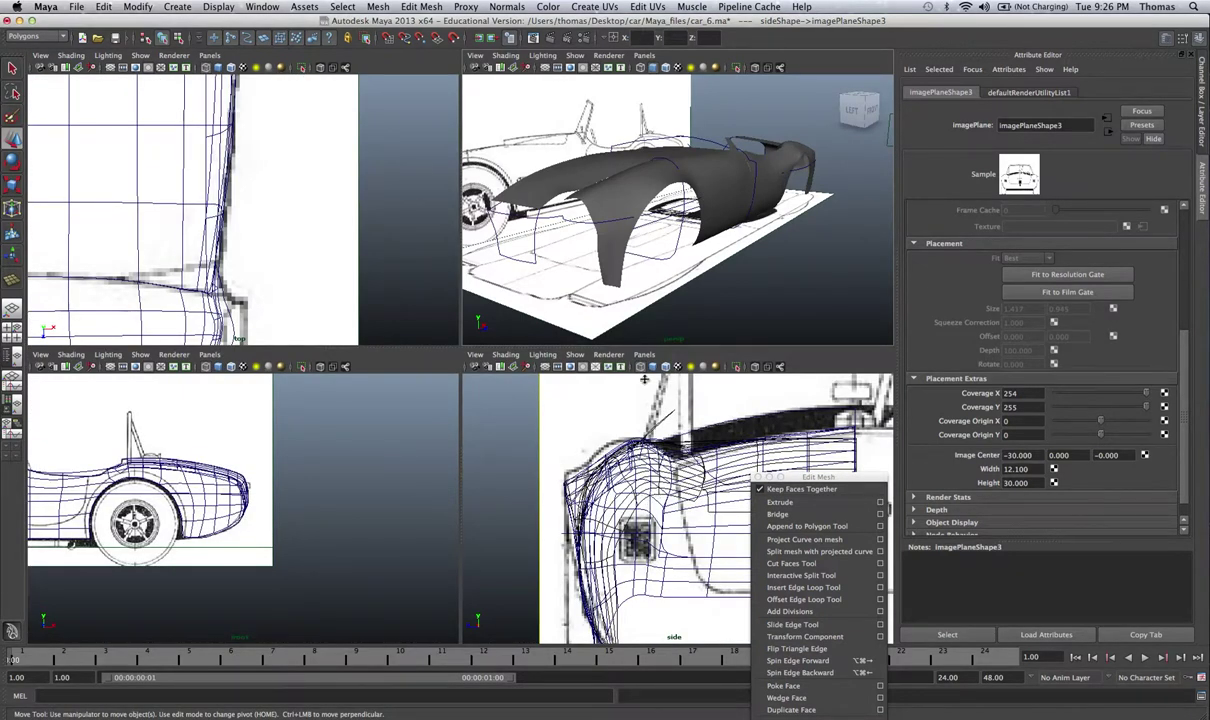
key("space")
left_click_drag(576, 266, 481, 289, "alt")
middle_click_drag(481, 289, 692, 276, "alt")
middle_click_drag(357, 276, 586, 288, "alt")
right_click(213, 252)
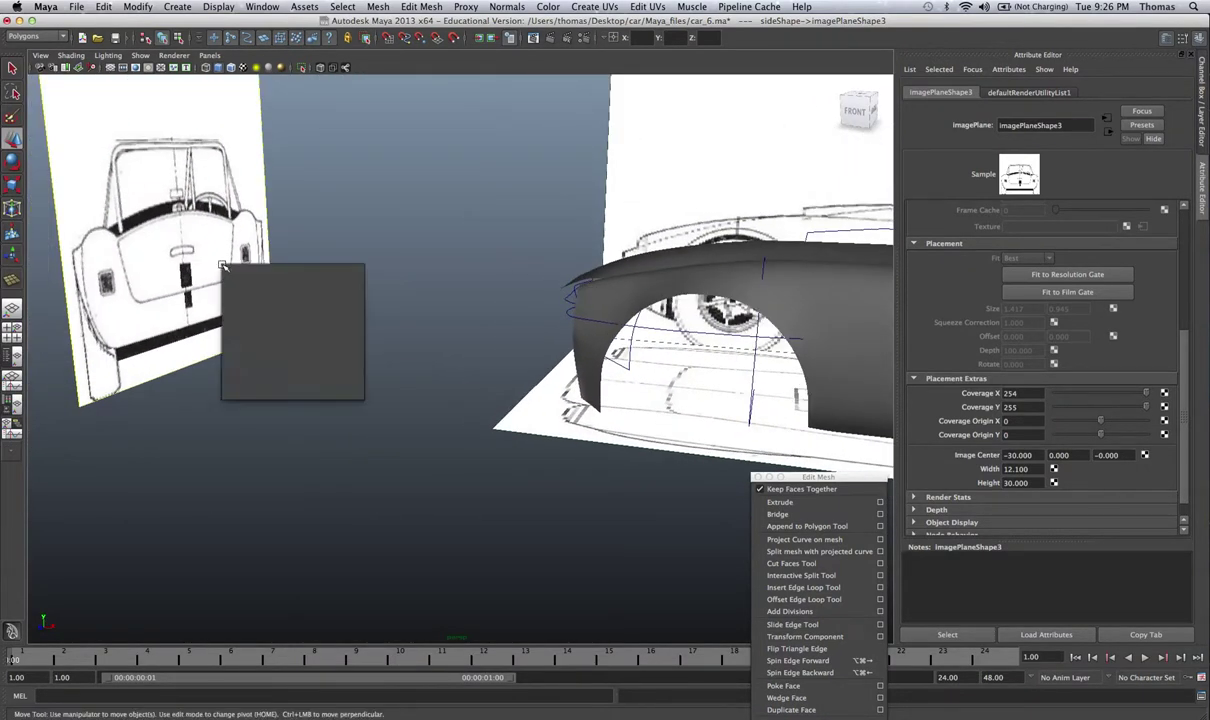
right_click(195, 248)
left_click(196, 241)
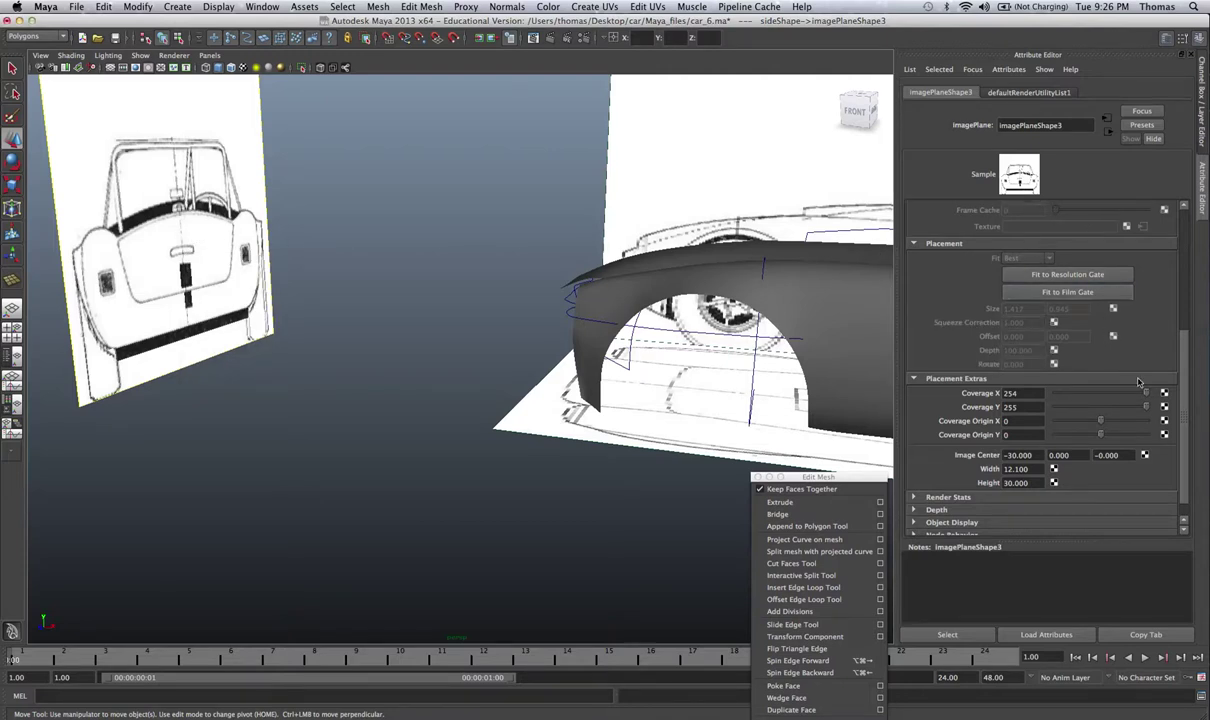
left_click_drag(1187, 344, 1178, 251)
left_click(1141, 307)
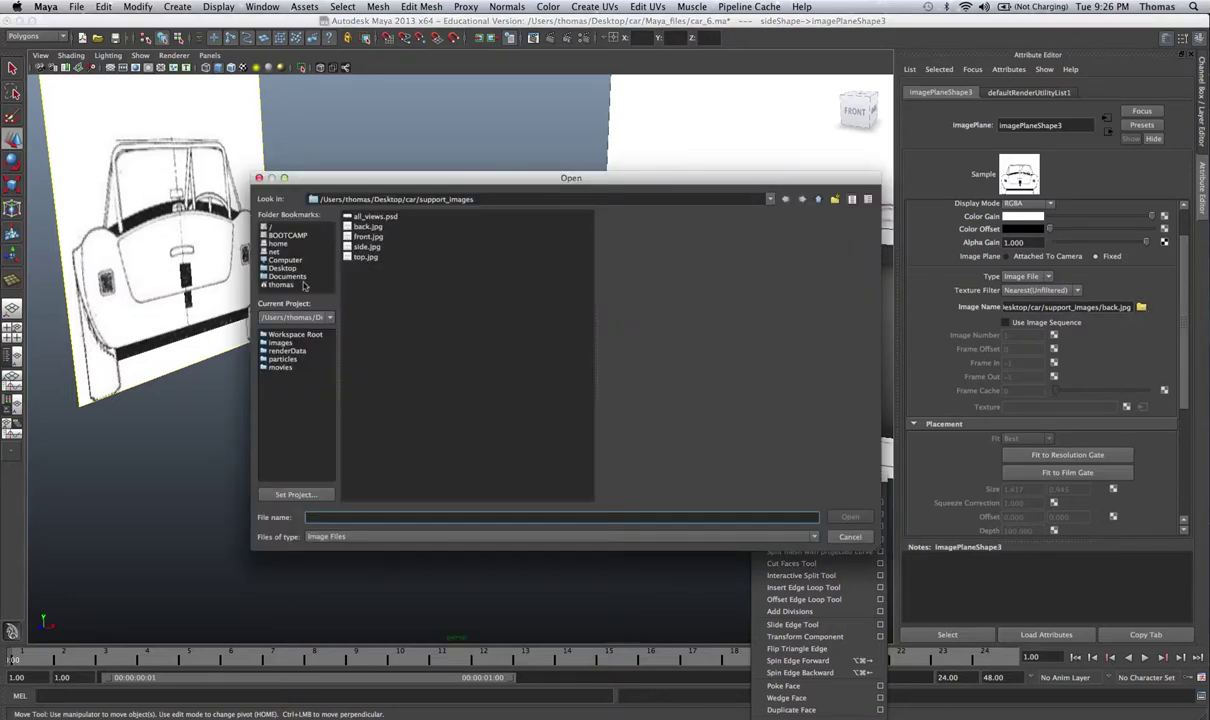
left_click(367, 236)
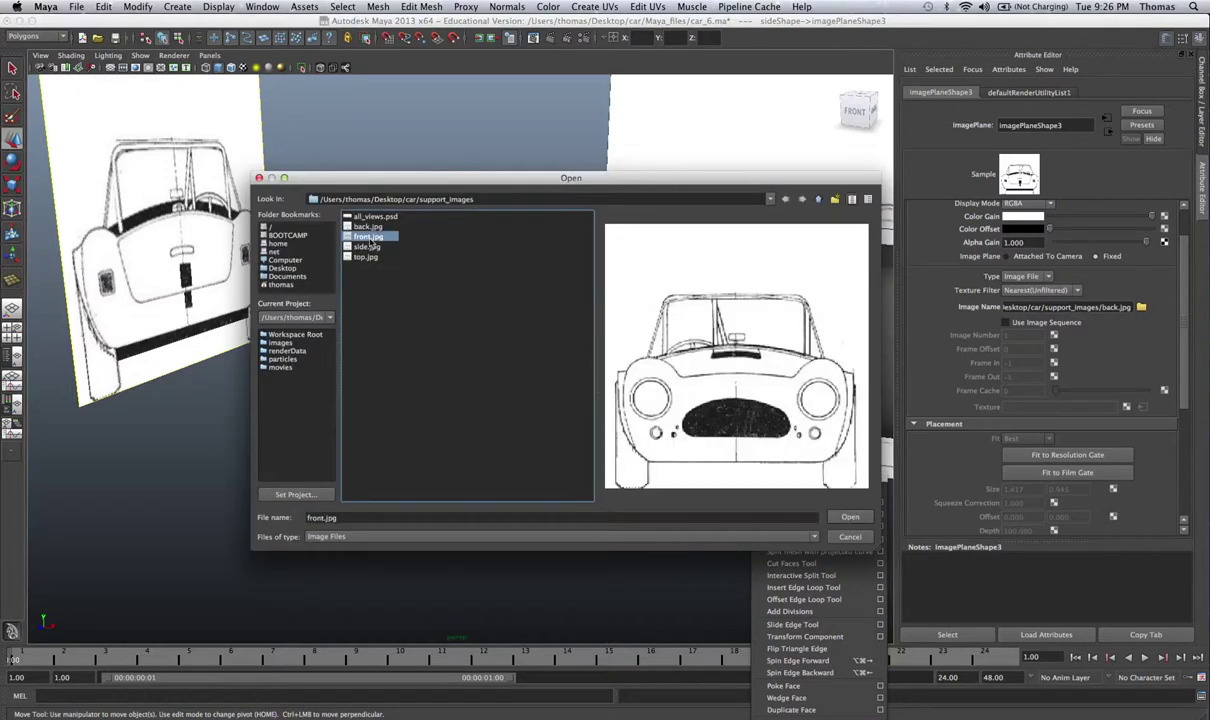
left_click(851, 517)
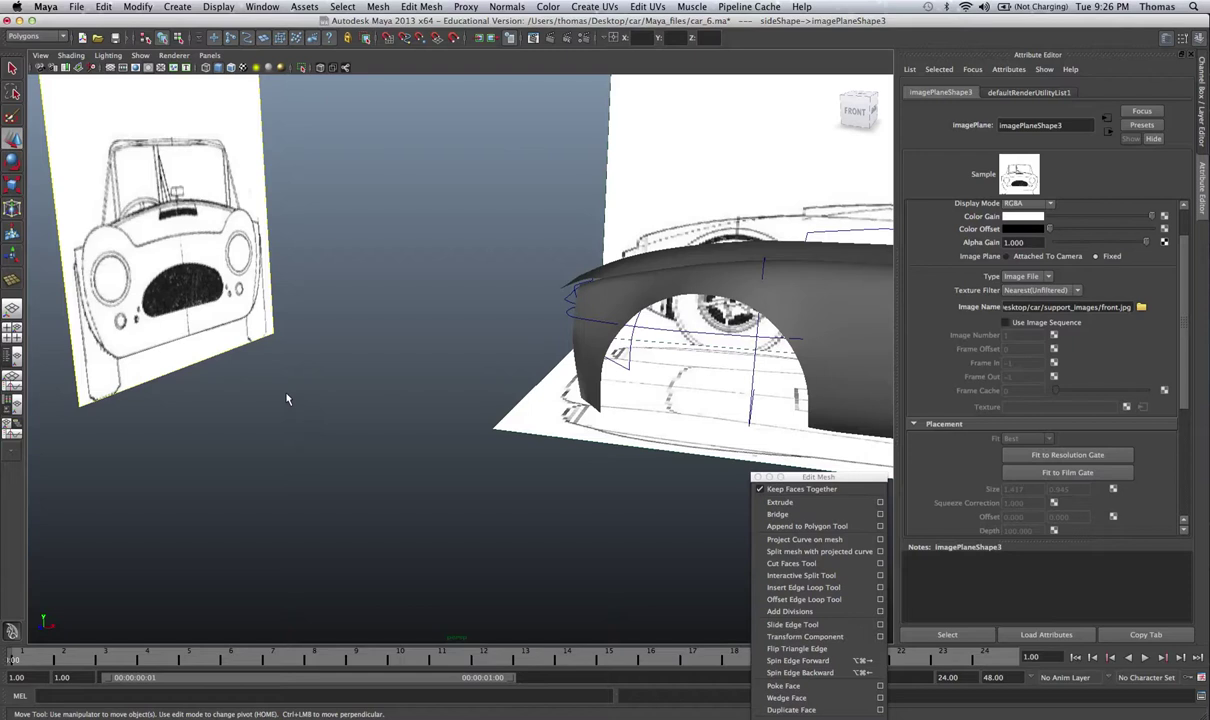
Switch to Preview and examine the hood and fender outlines in front.jpg
key("super+Tab")
key("super+Tab")
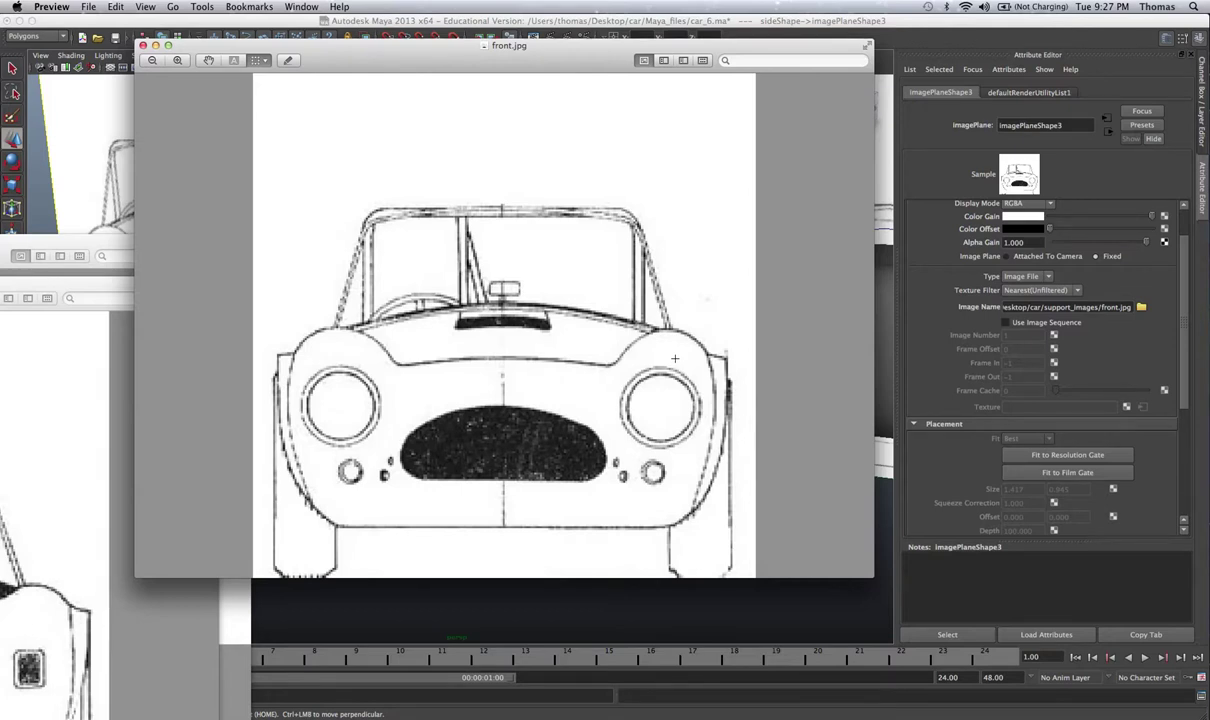
left_click(593, 595)
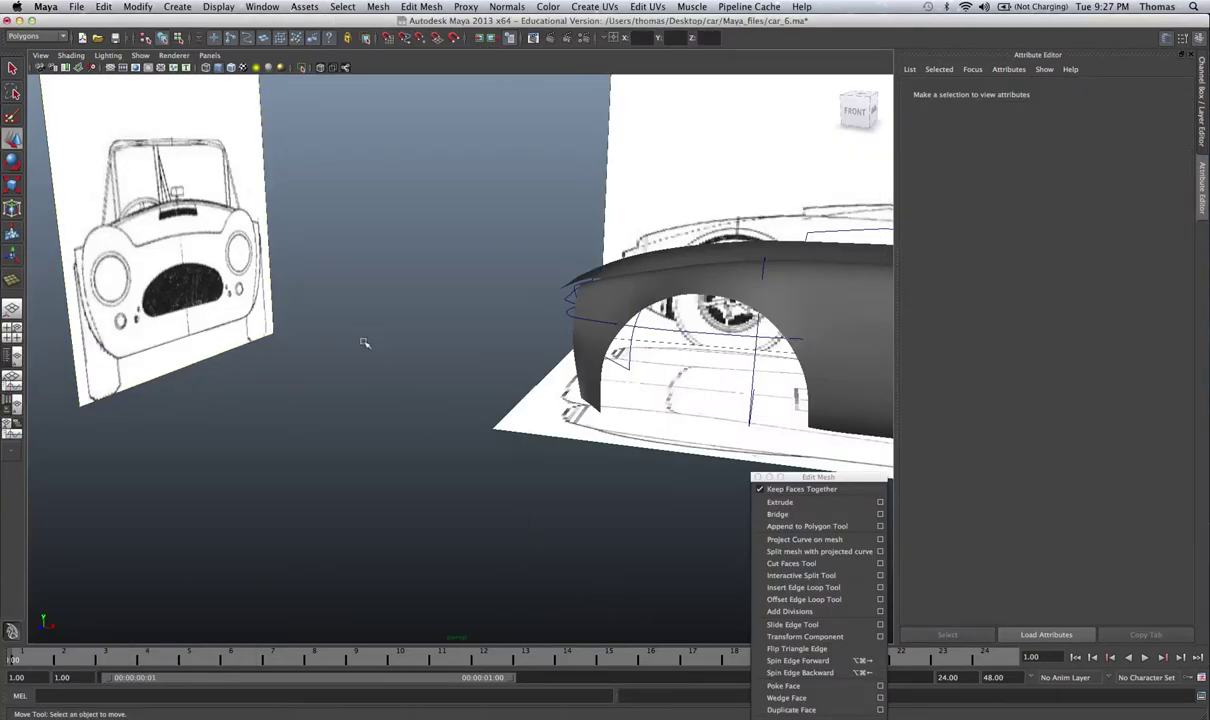
Show the Channel Box / Layer Editor in Maya and take the front_hood layer out of Reference mode
left_click_drag(342, 346, 381, 343, "alt")
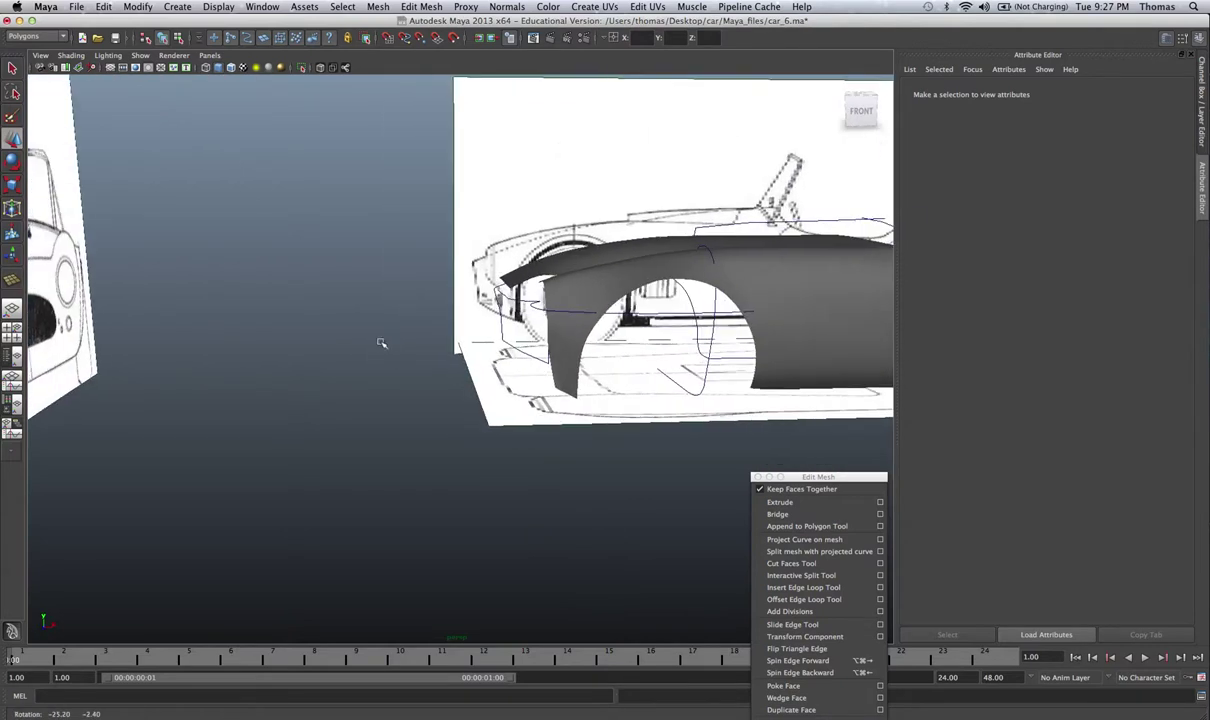
left_click(543, 260)
left_click(516, 246)
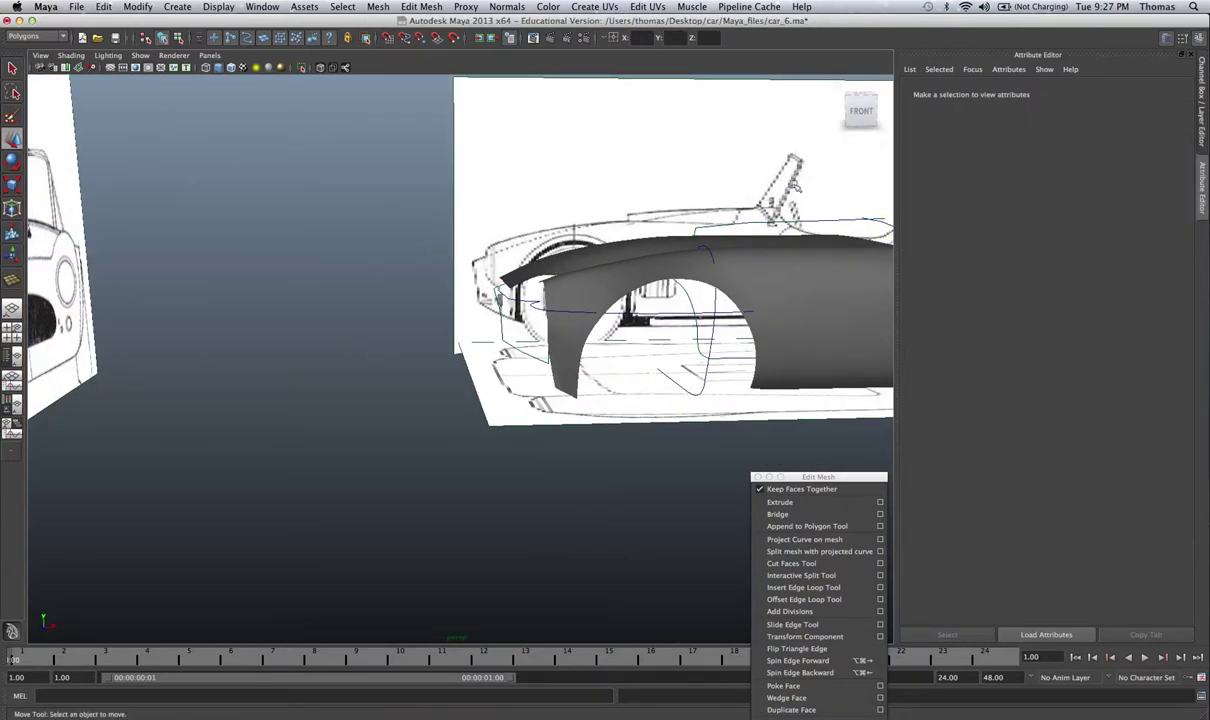
left_click(1199, 39)
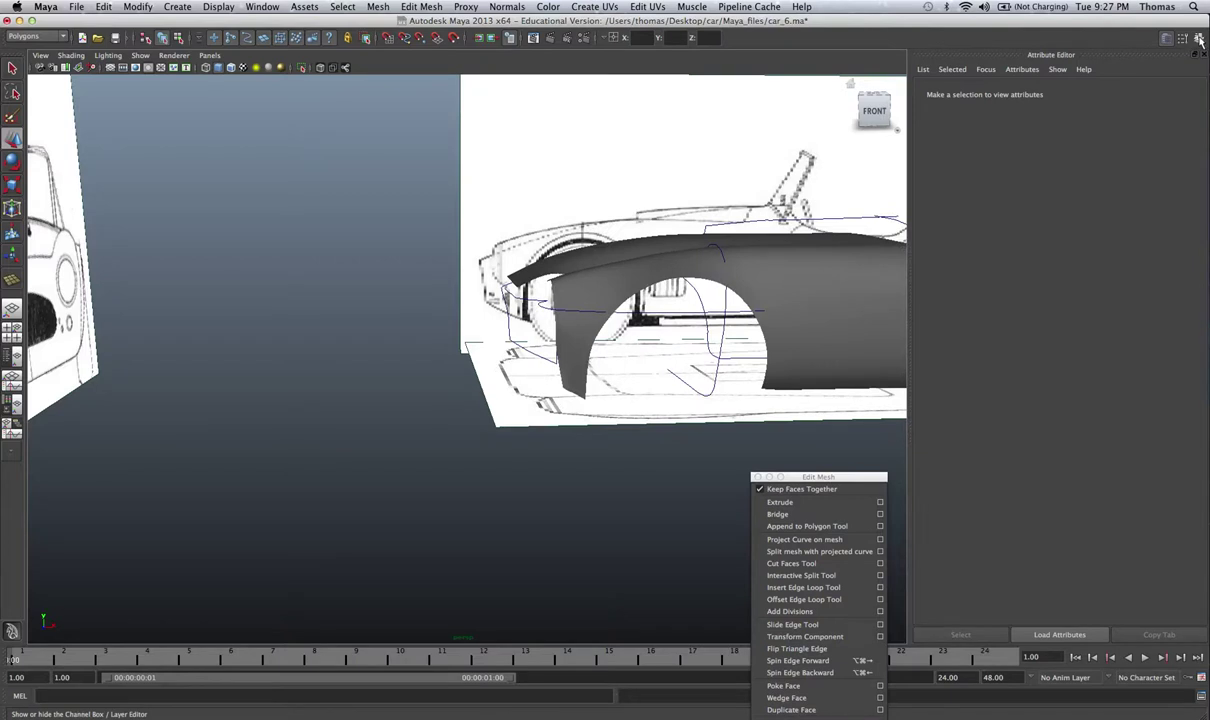
left_click(1199, 39)
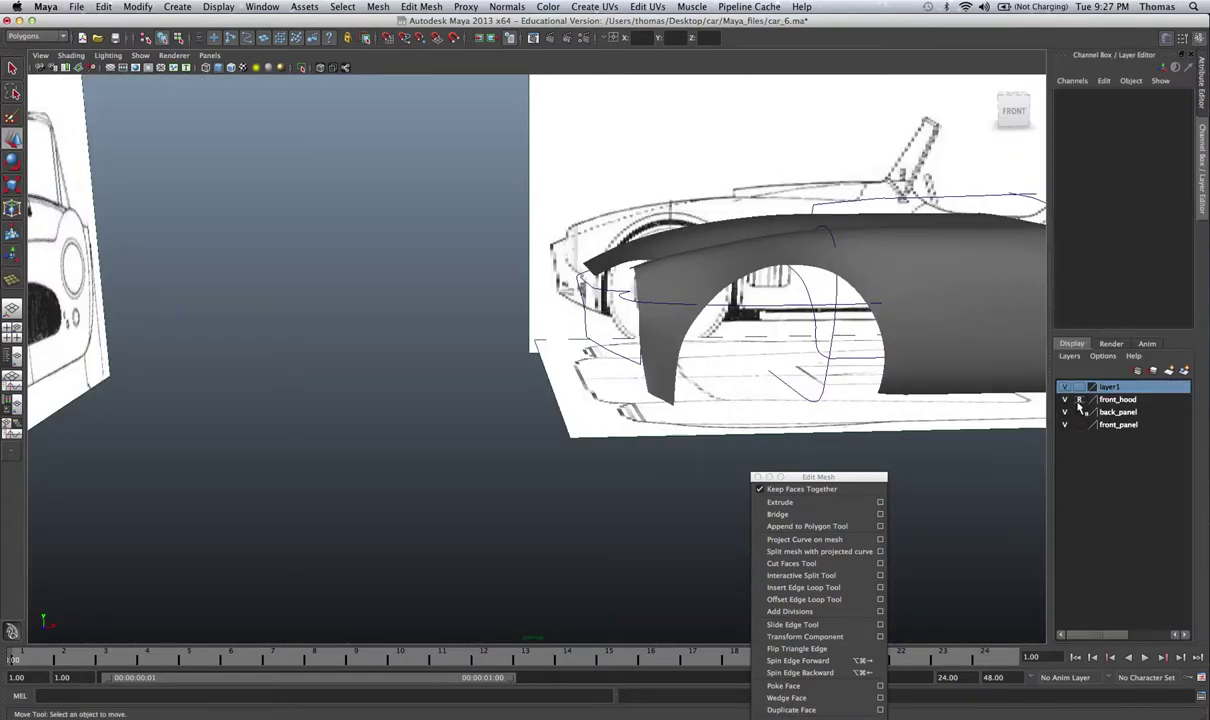
Hide the front_panel layer while working in the full-size front view of the car's side drawing
key("space")
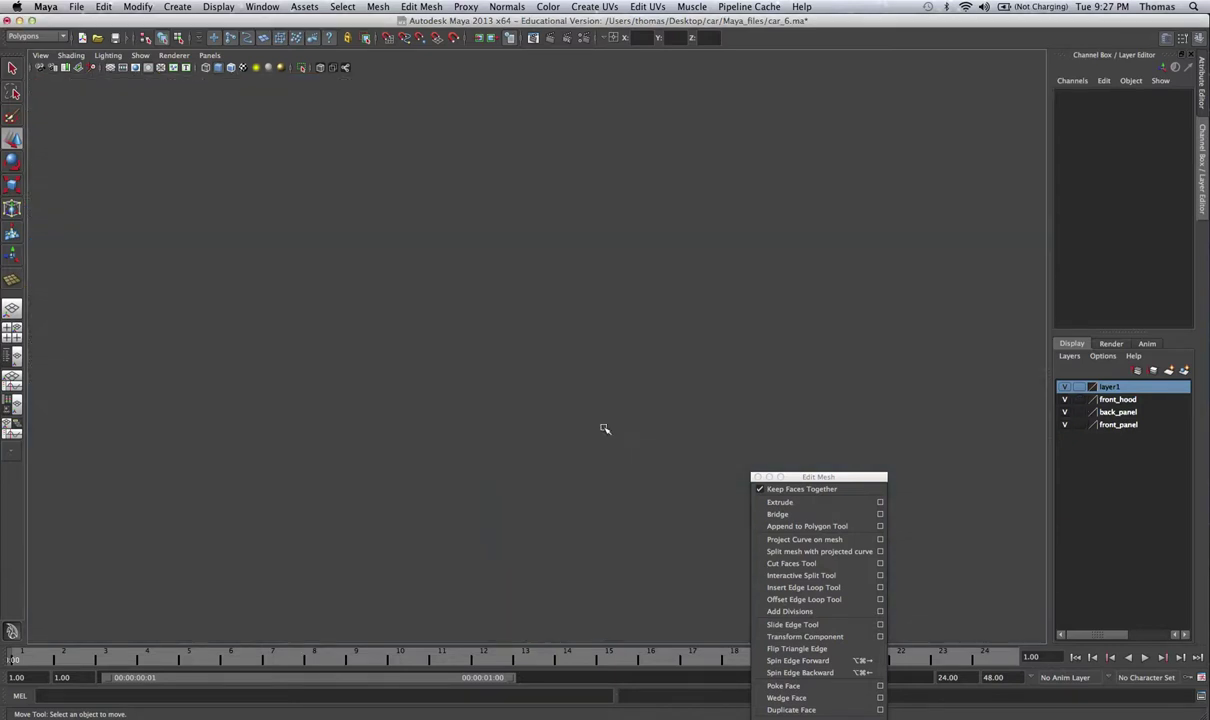
key("space")
scroll(862, 455, "up", 5)
middle_click_drag(410, 419, 666, 454, "alt")
right_click_drag(666, 454, 728, 412, "alt")
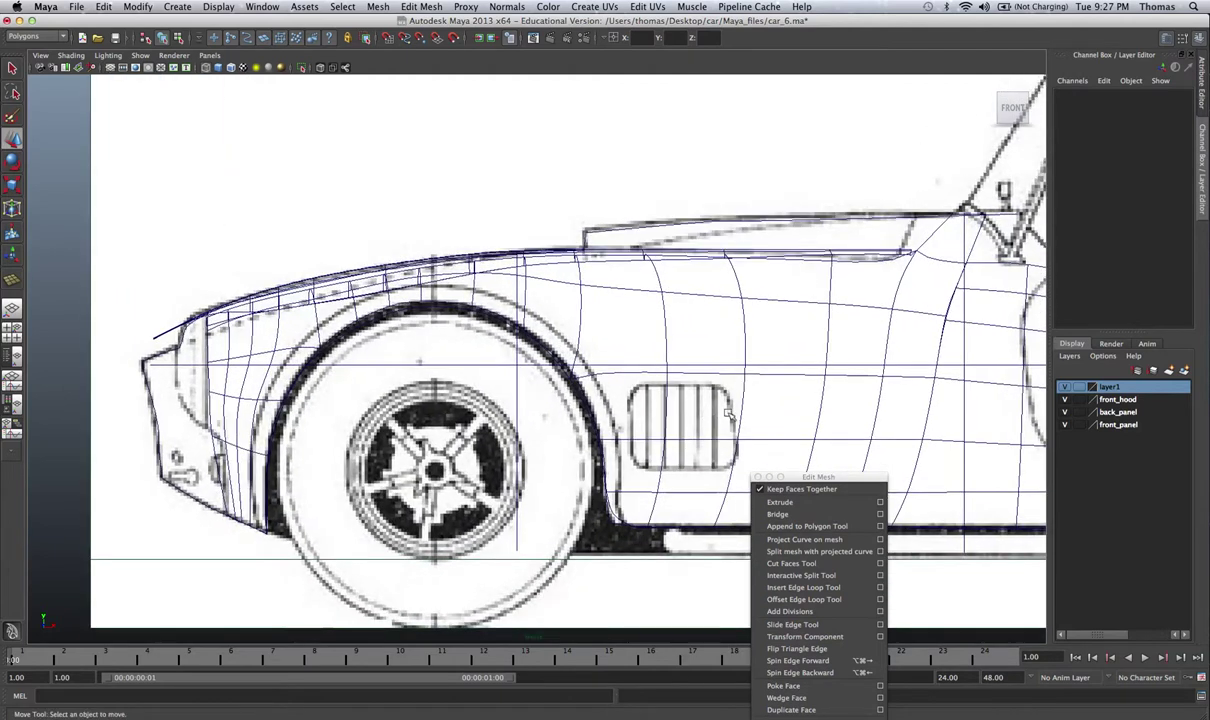
left_click(1065, 413)
left_click(1065, 413)
left_click(1065, 425)
Switch the front hood mesh to vertex editing in the front view
scroll(420, 378, "up", 3)
middle_click_drag(430, 368, 497, 384, "alt")
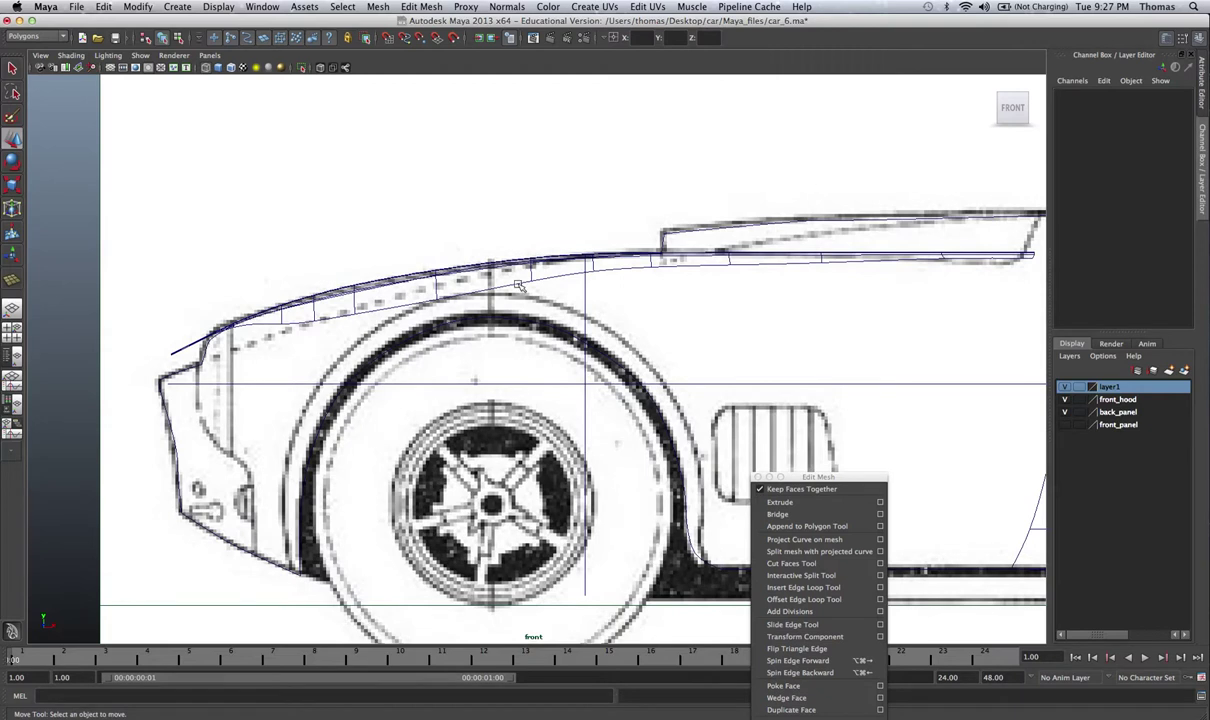
right_click(518, 287)
left_click(465, 276)
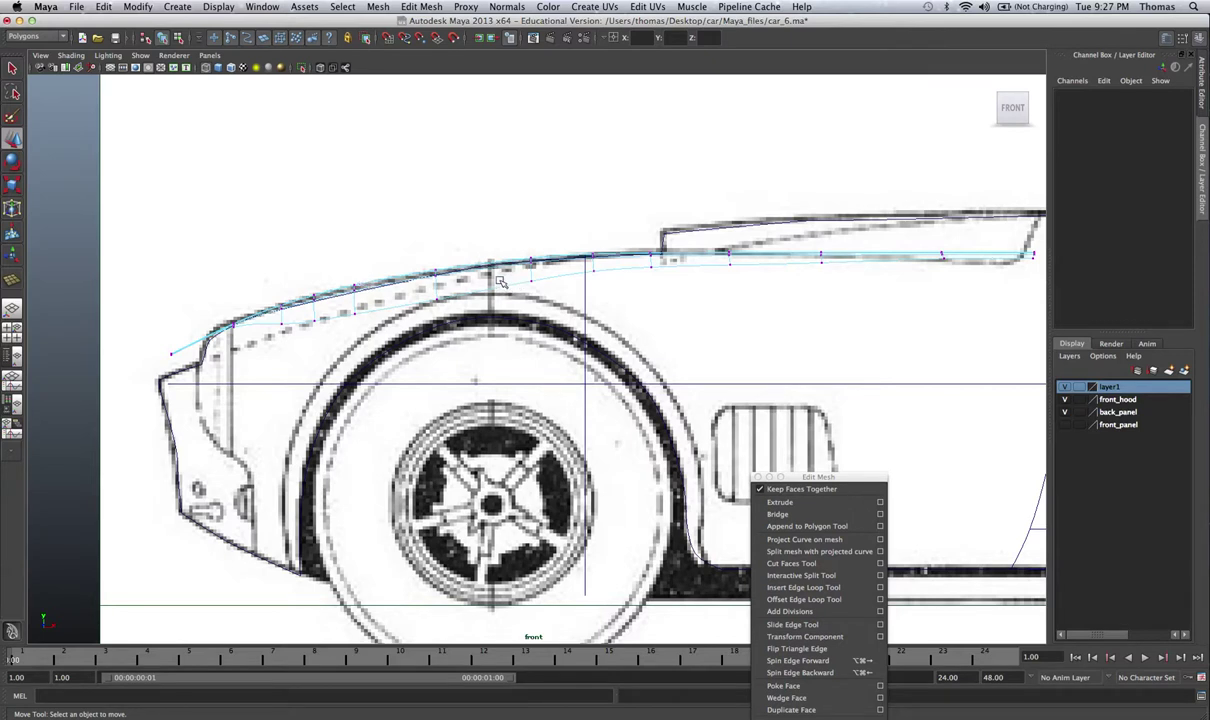
scroll(411, 317, "up", 3)
middle_click_drag(411, 320, 502, 317, "alt")
right_click_drag(409, 319, 453, 320, "alt")
Try to lower the hood vertex rows above the front wheel onto the dashed hood line
left_click_drag(365, 228, 389, 262)
key("w")
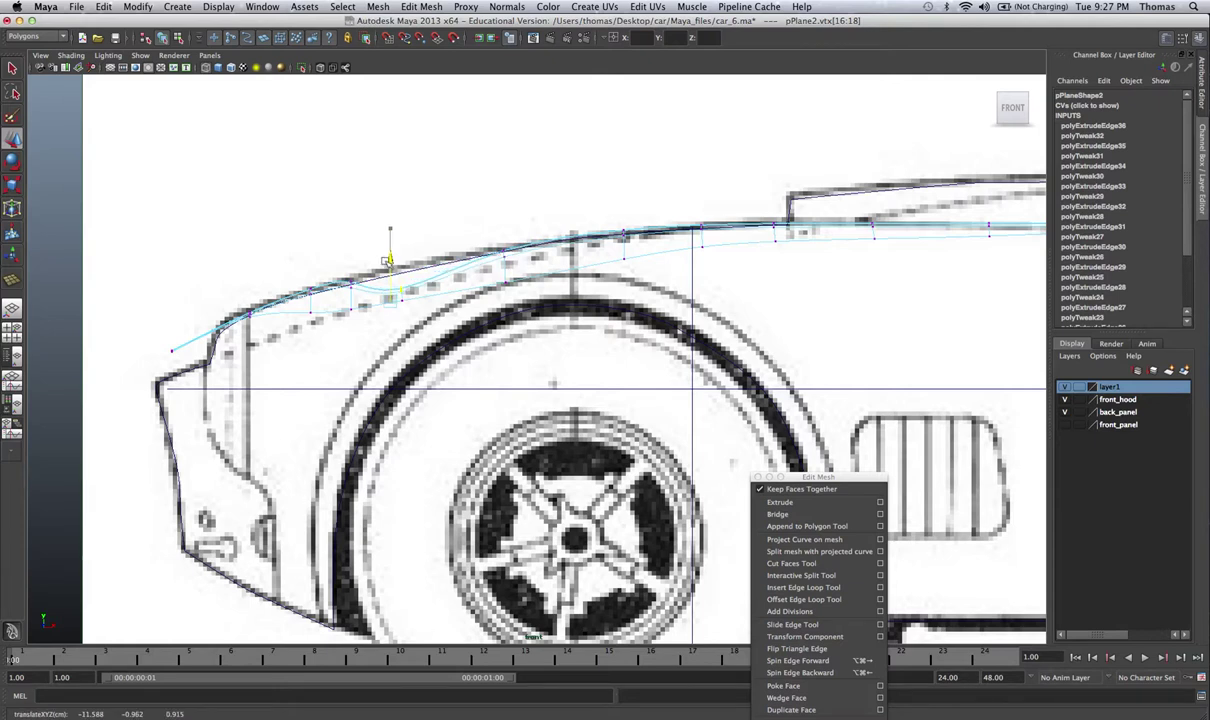
left_click_drag(472, 222, 493, 262)
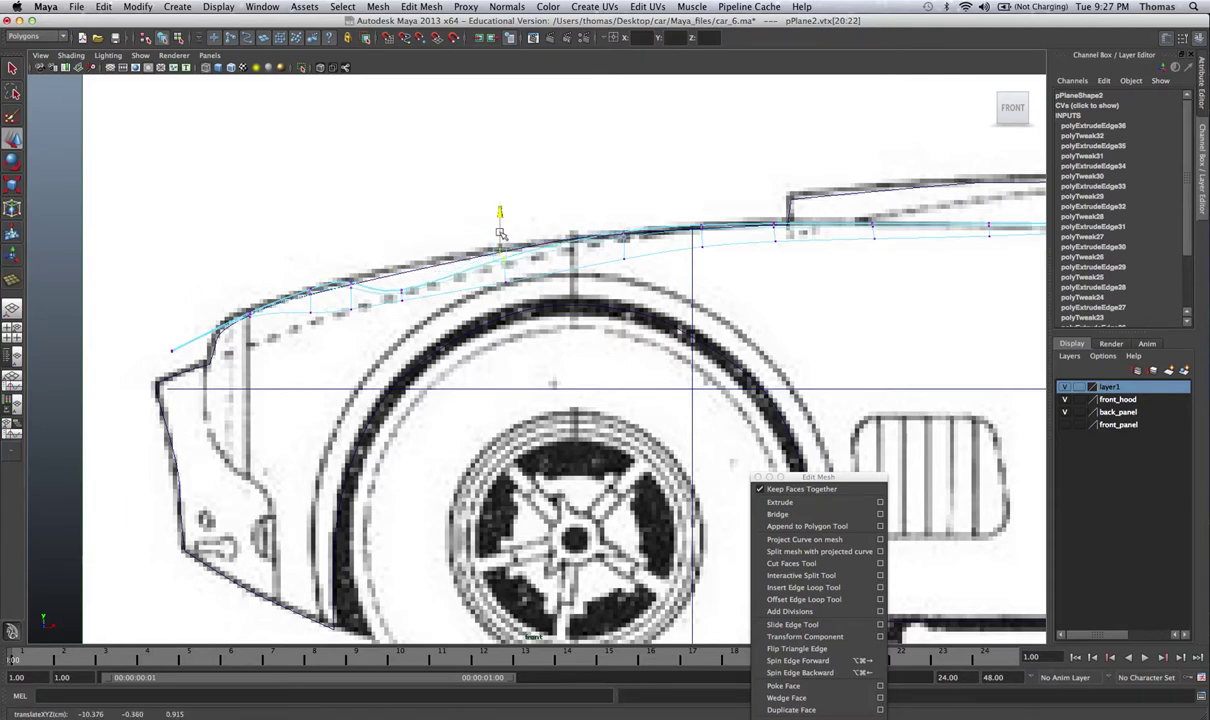
left_click_drag(605, 220, 712, 236)
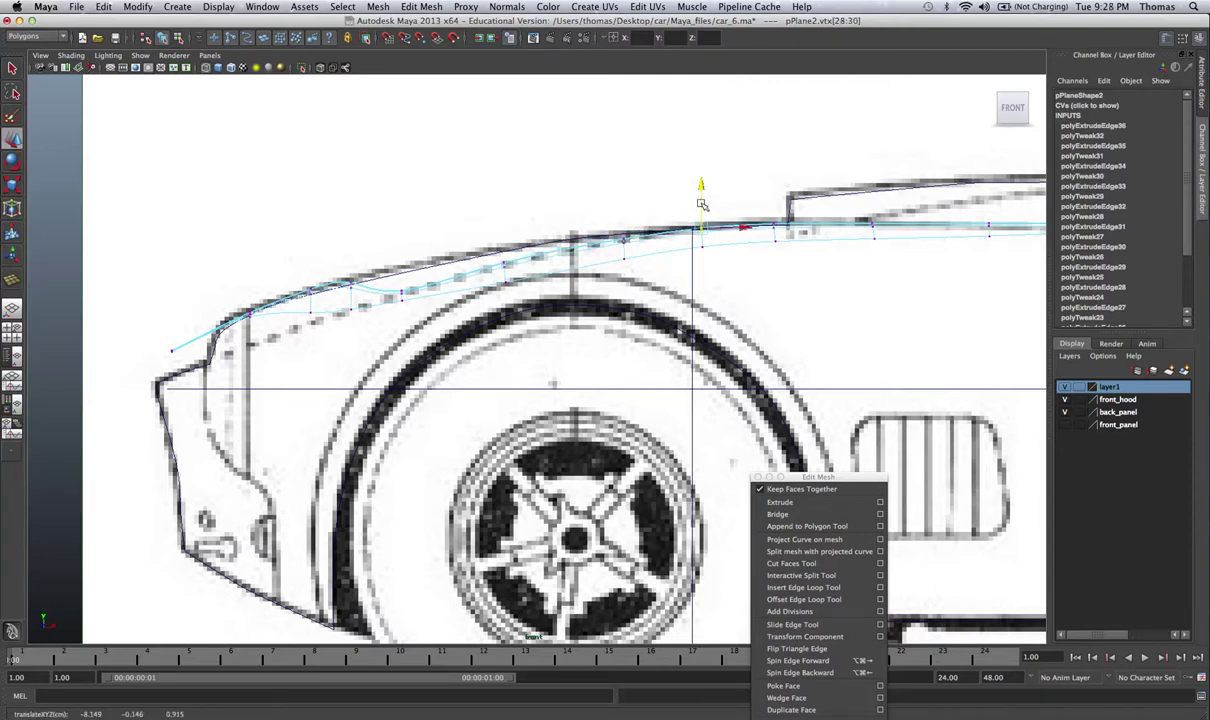
Try to move the hood's tip to the nose corner and lower the forward vertex rows onto the dashed line
middle_click_drag(290, 275, 364, 275, "alt")
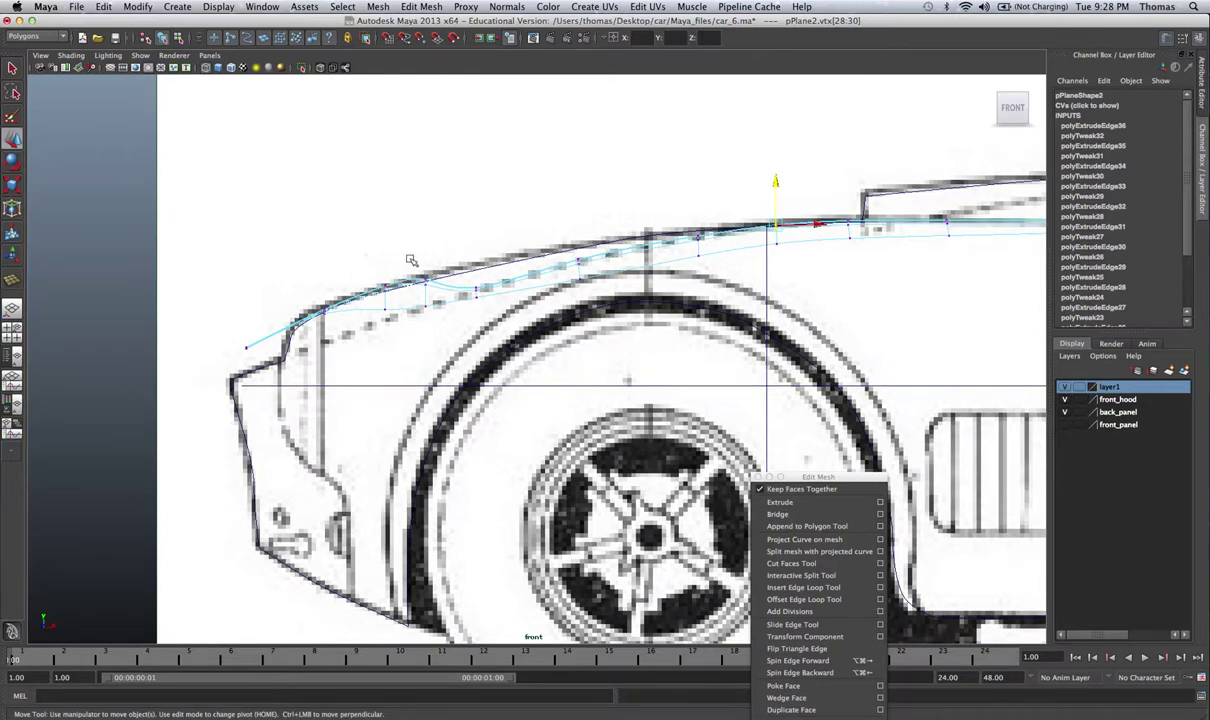
left_click_drag(390, 248, 450, 283)
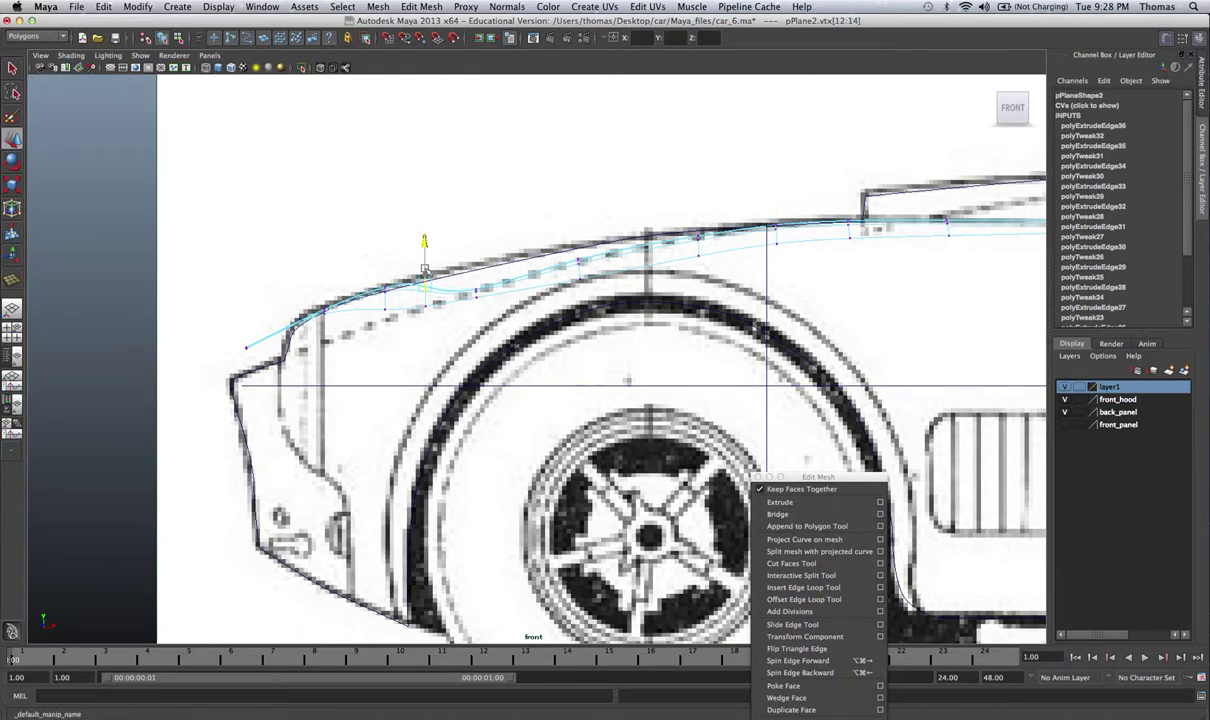
left_click_drag(425, 270, 424, 292)
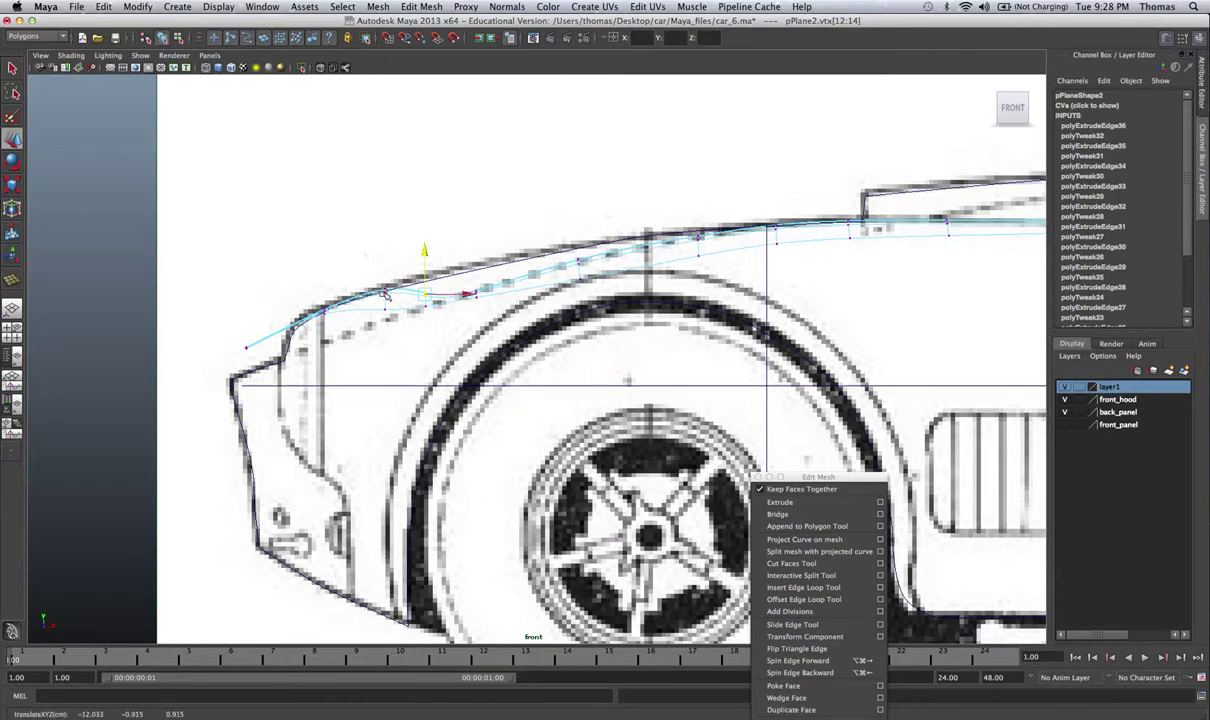
left_click_drag(227, 320, 234, 380)
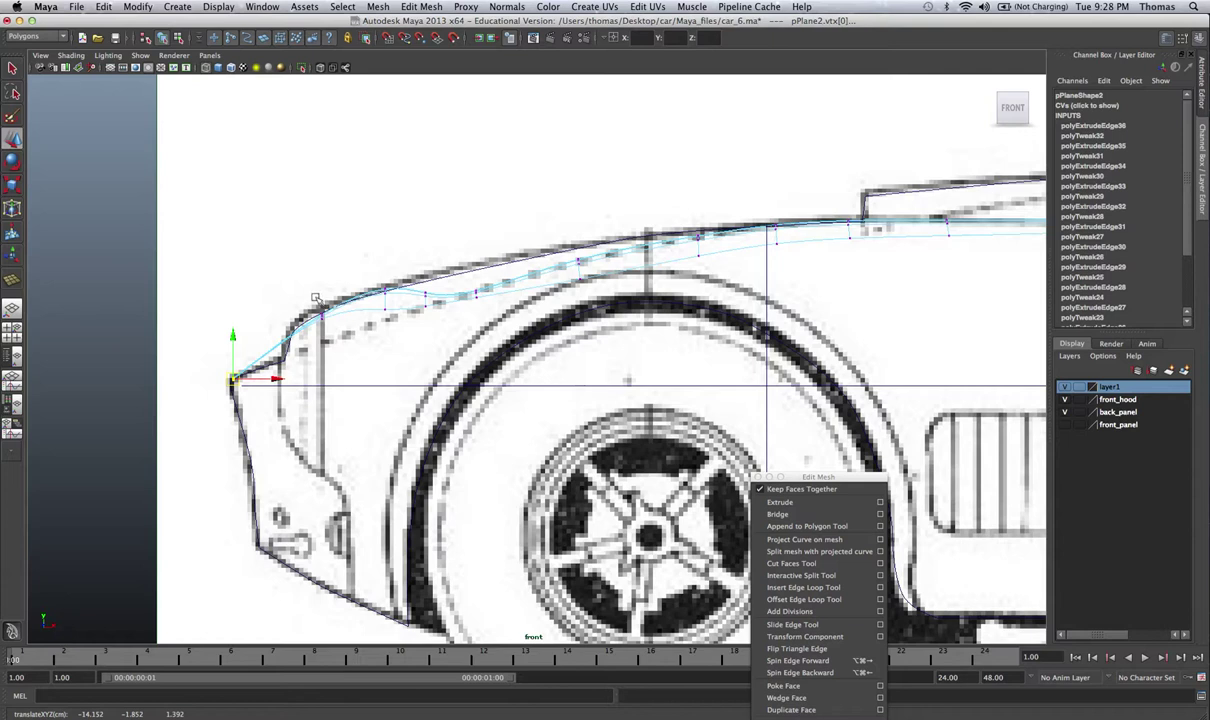
left_click_drag(362, 266, 391, 325)
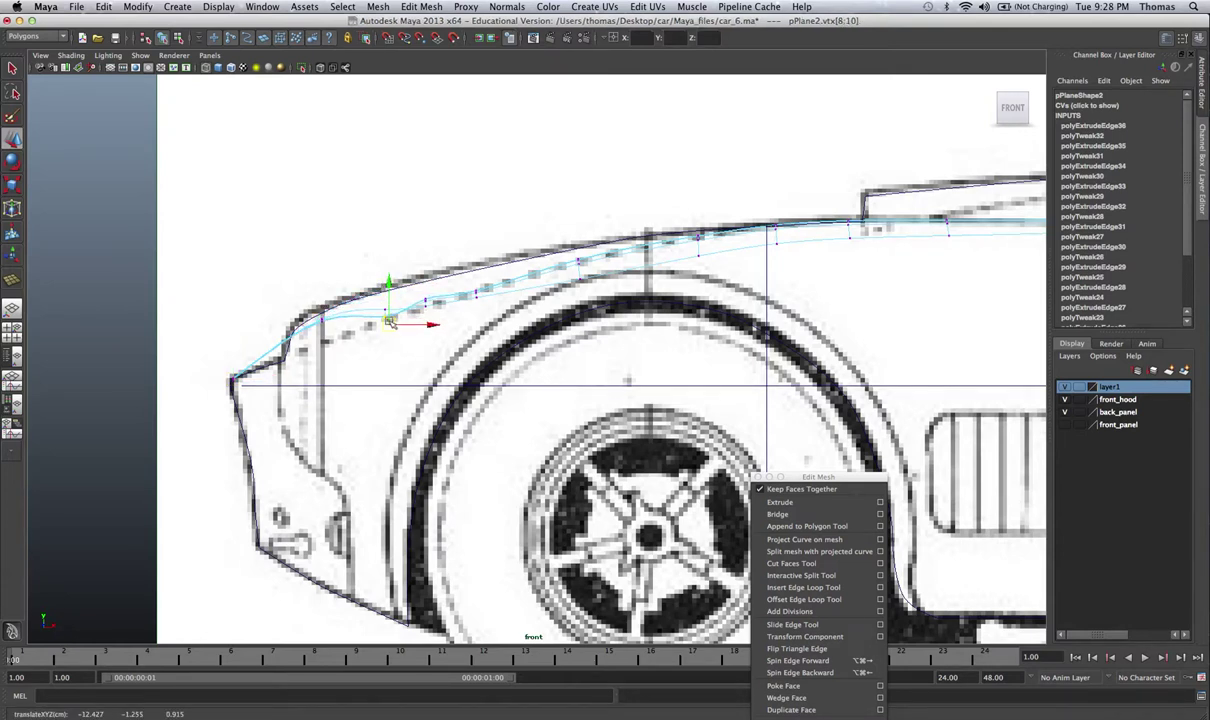
left_click_drag(398, 272, 426, 313)
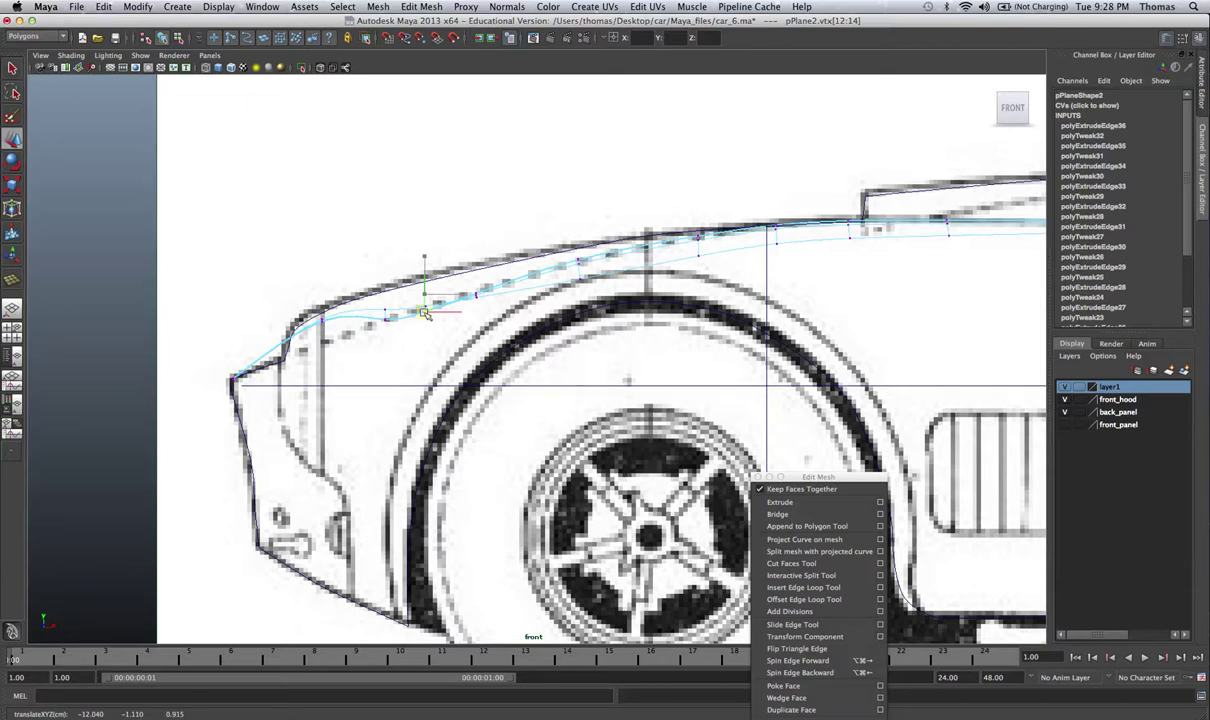
left_click_drag(298, 292, 330, 328)
Undo all the vertex moves made on the front hood
key("z")
key("z")
key("z")
key("z")
key("z")
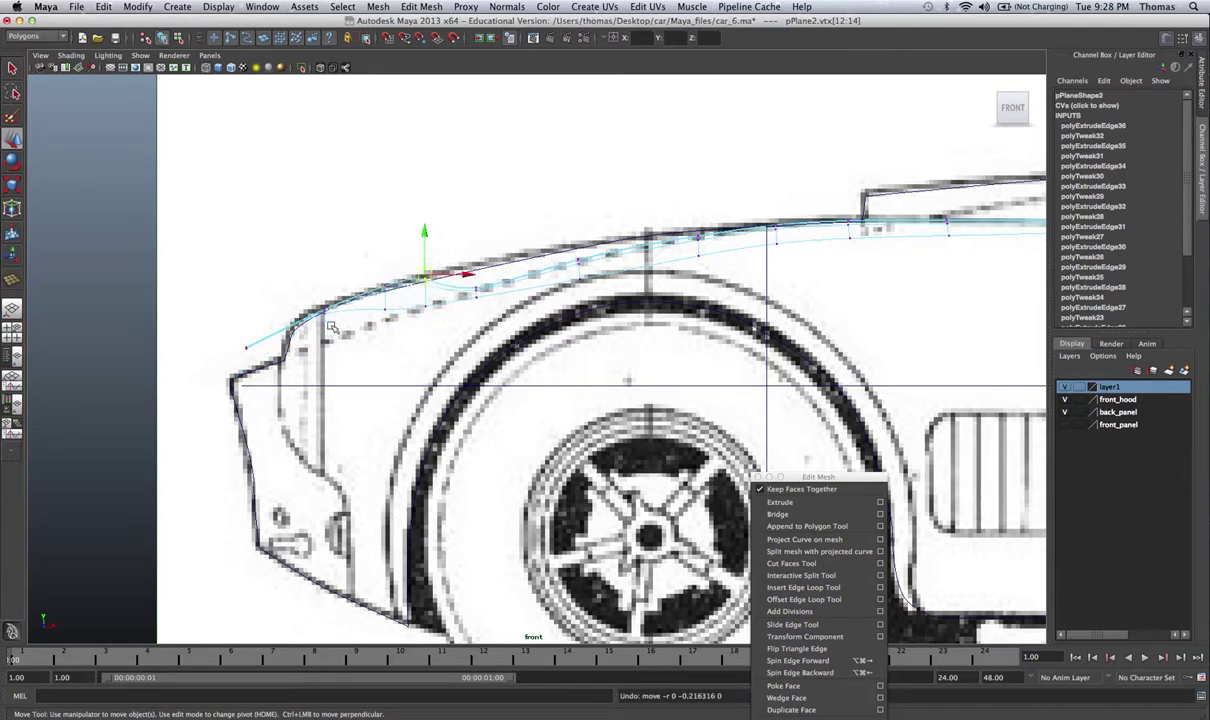
key("z")
key("z")
key("z")
key("z")
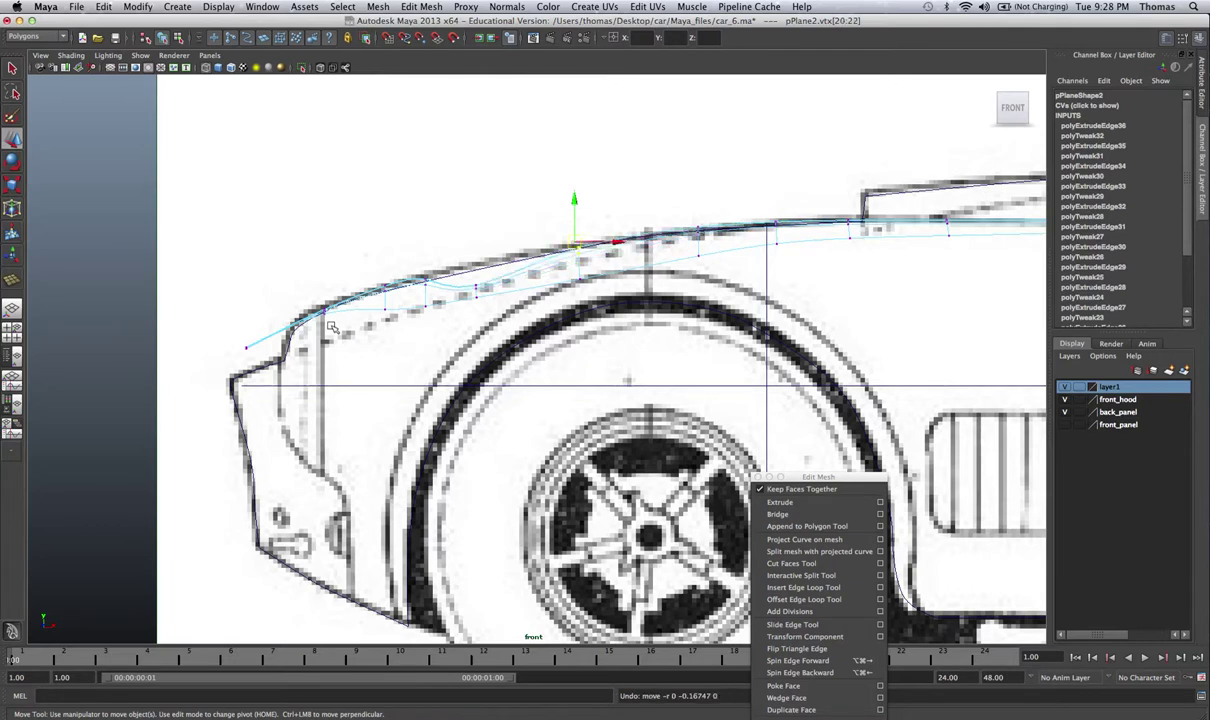
key("z")
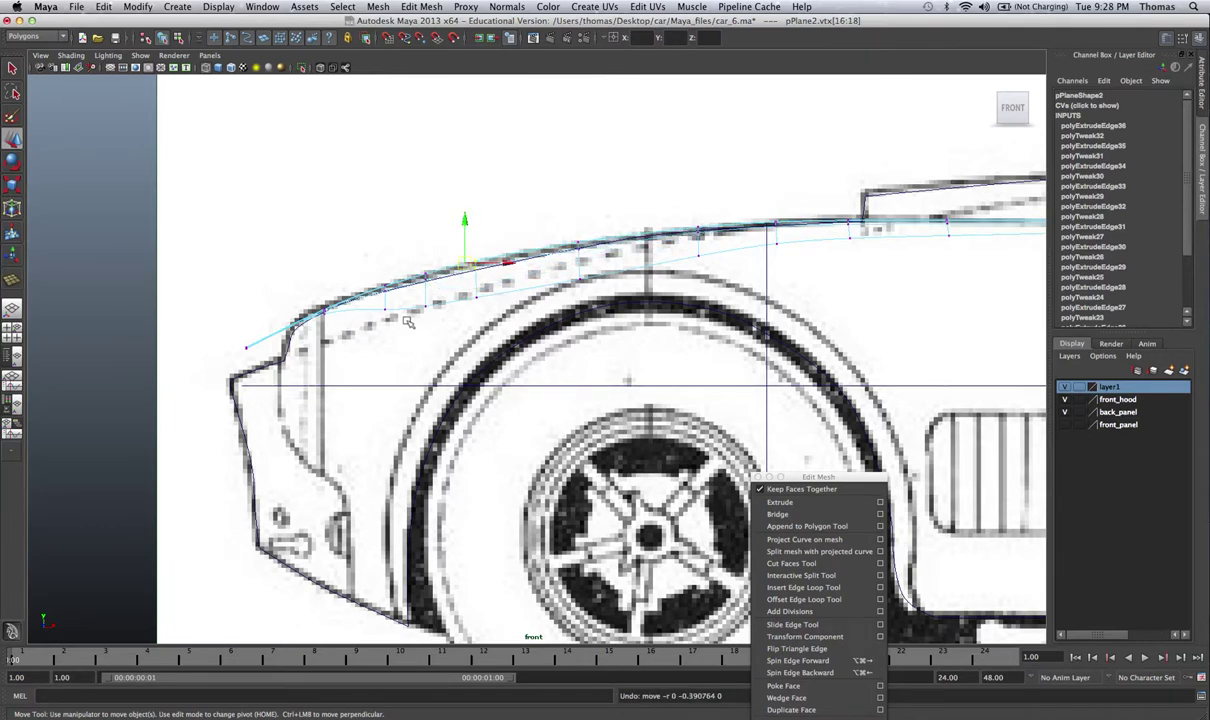
Lower the three hood vertex rows ahead of the wheel's centre slightly toward the dashed hood line
left_click_drag(393, 242, 427, 295)
left_click_drag(454, 252, 473, 283)
left_click_drag(373, 275, 386, 295)
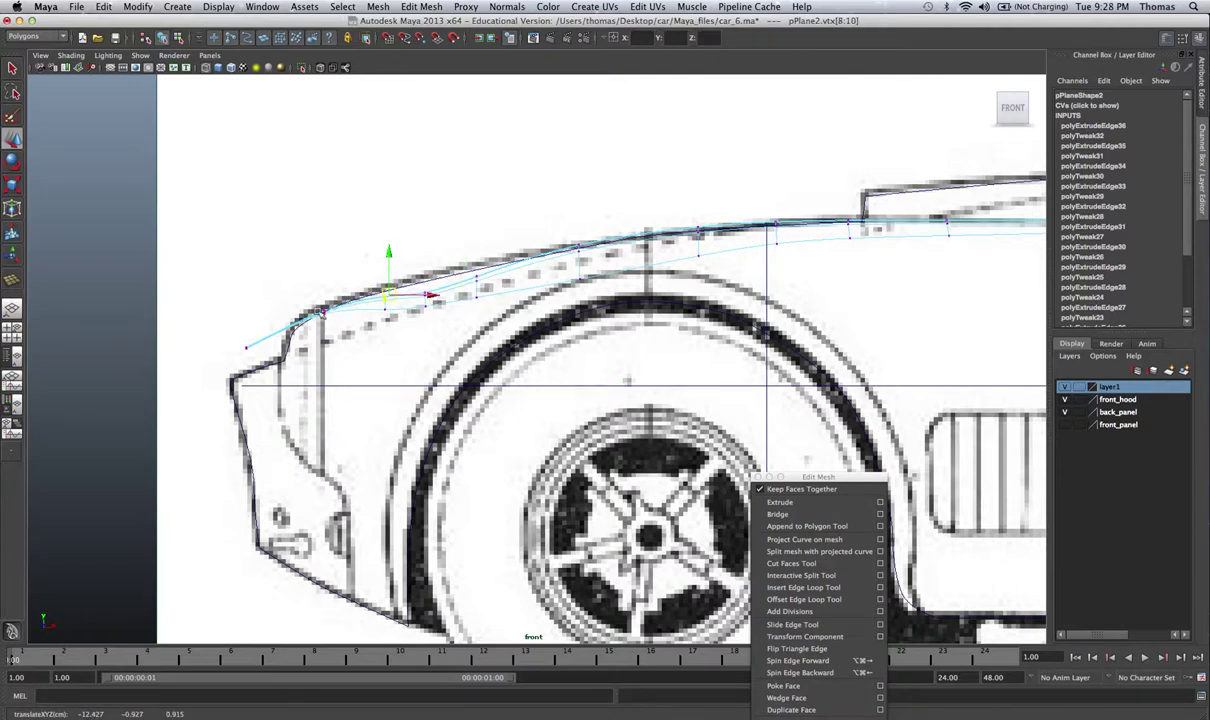
Place the hood's tip vertex on the nose corner and lower the vertex rows just behind it toward the dashed line
left_click_drag(309, 286, 328, 338)
left_click(246, 347)
left_click_drag(246, 347, 229, 379)
left_click_drag(355, 271, 393, 318)
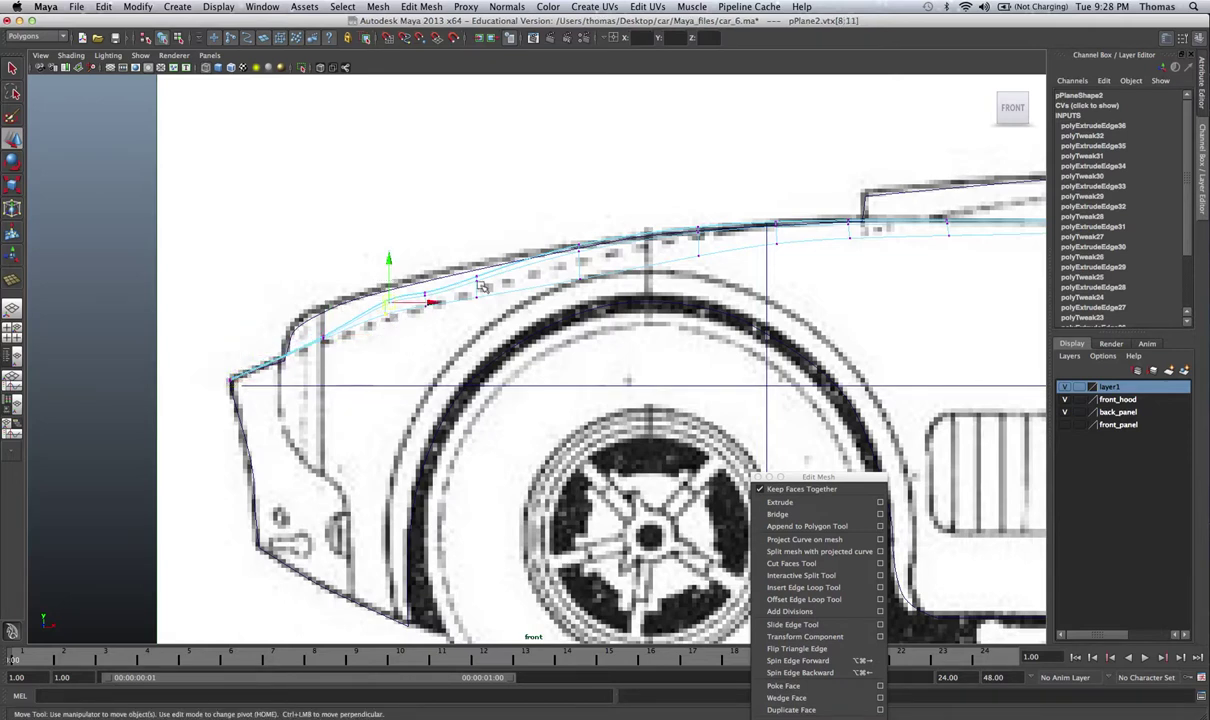
Lower the two hood vertex rows just ahead of the wheel's centre toward the dashed line and return the mesh to object mode
left_click_drag(562, 224, 579, 268)
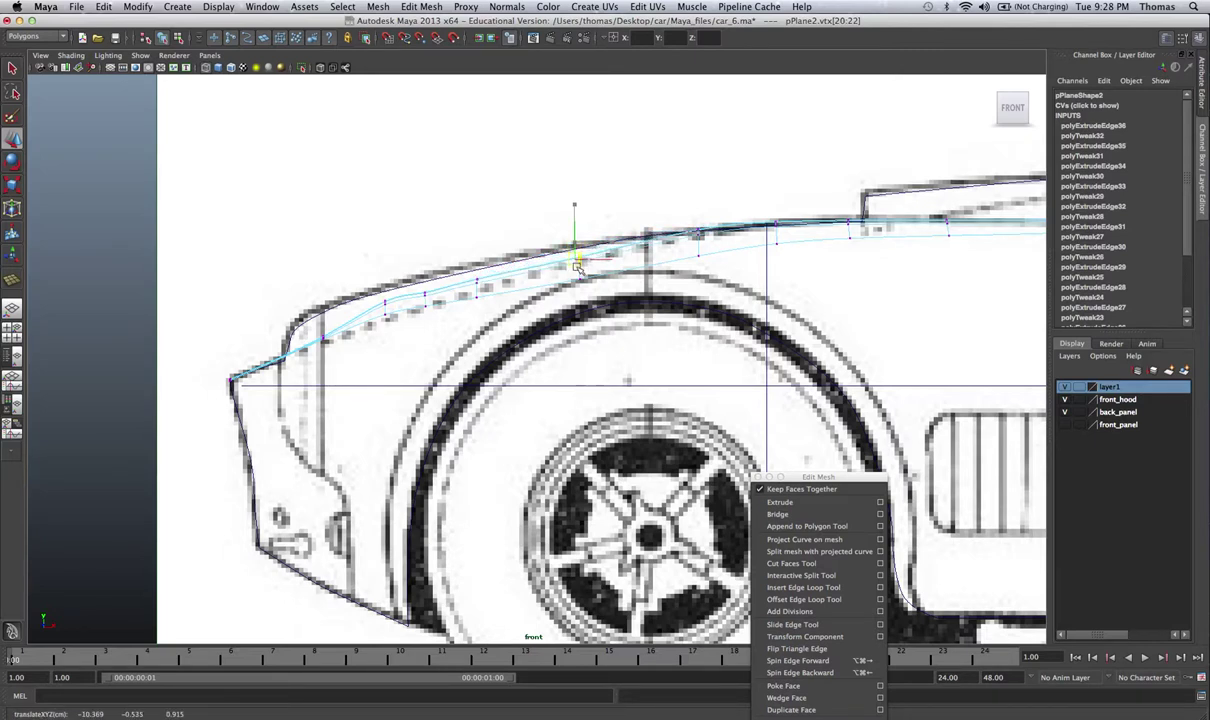
left_click_drag(450, 258, 478, 286)
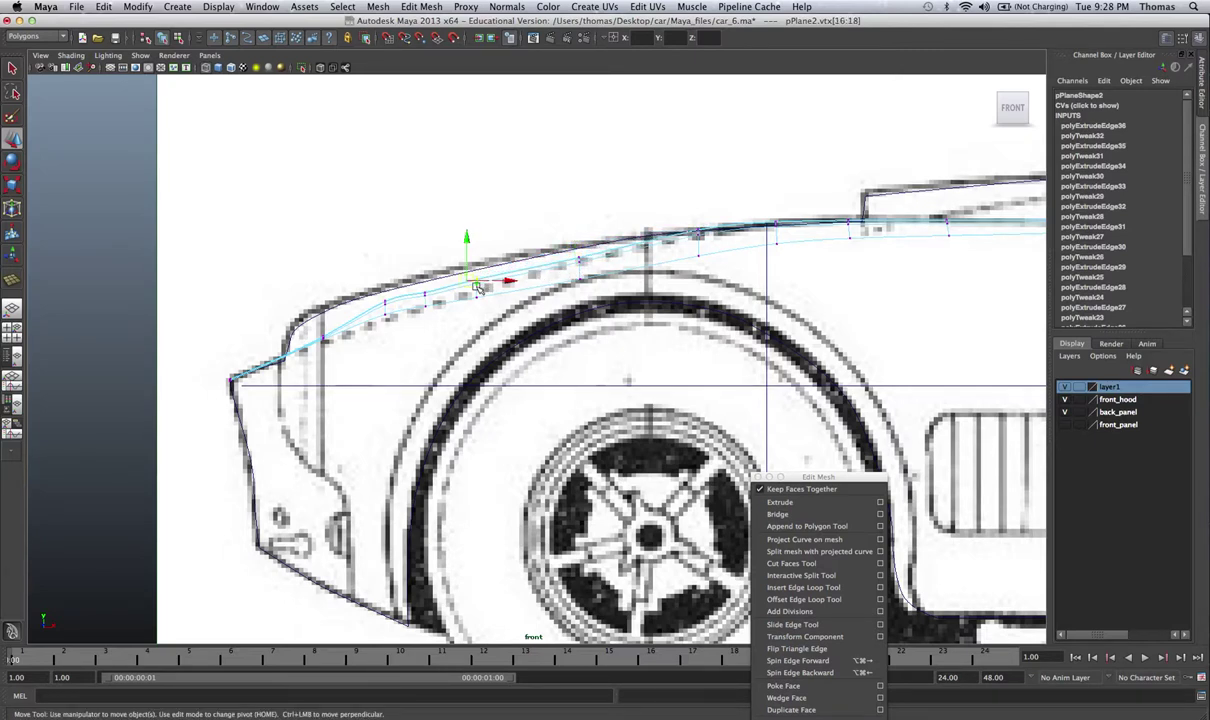
left_click(478, 287)
right_click_drag(470, 297, 515, 283)
left_click_drag(527, 245, 539, 292)
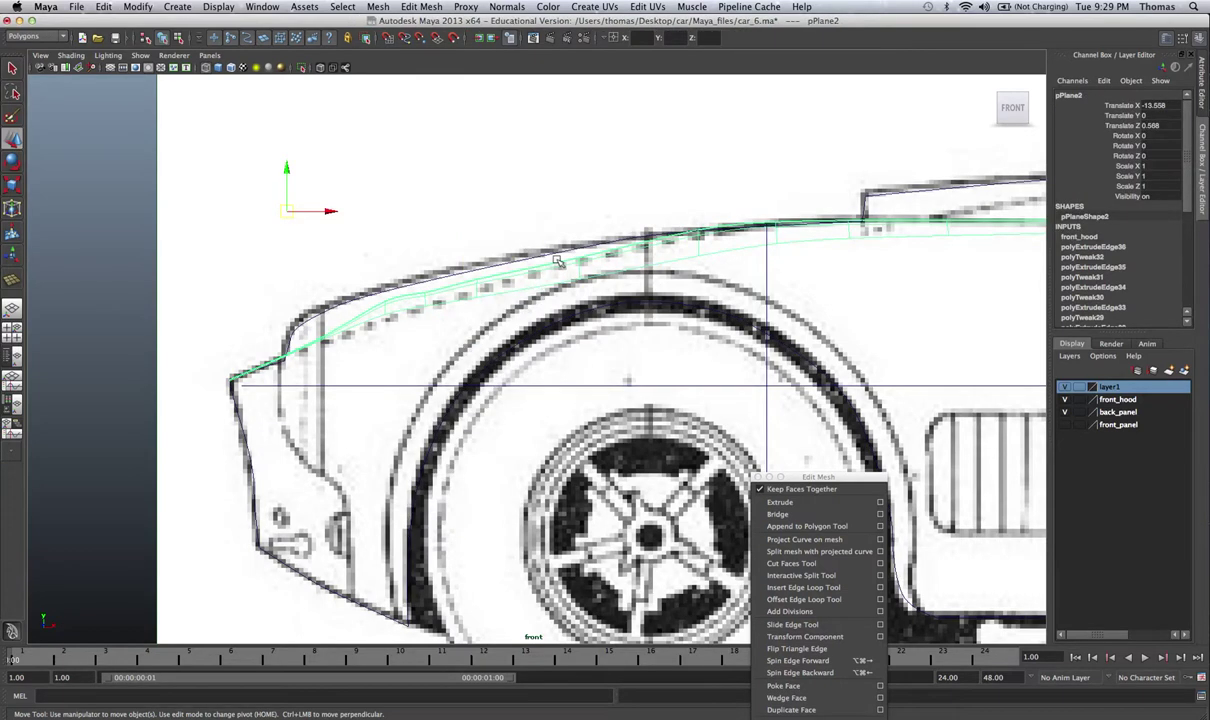
key("3")
scroll(450, 316, "up", 4)
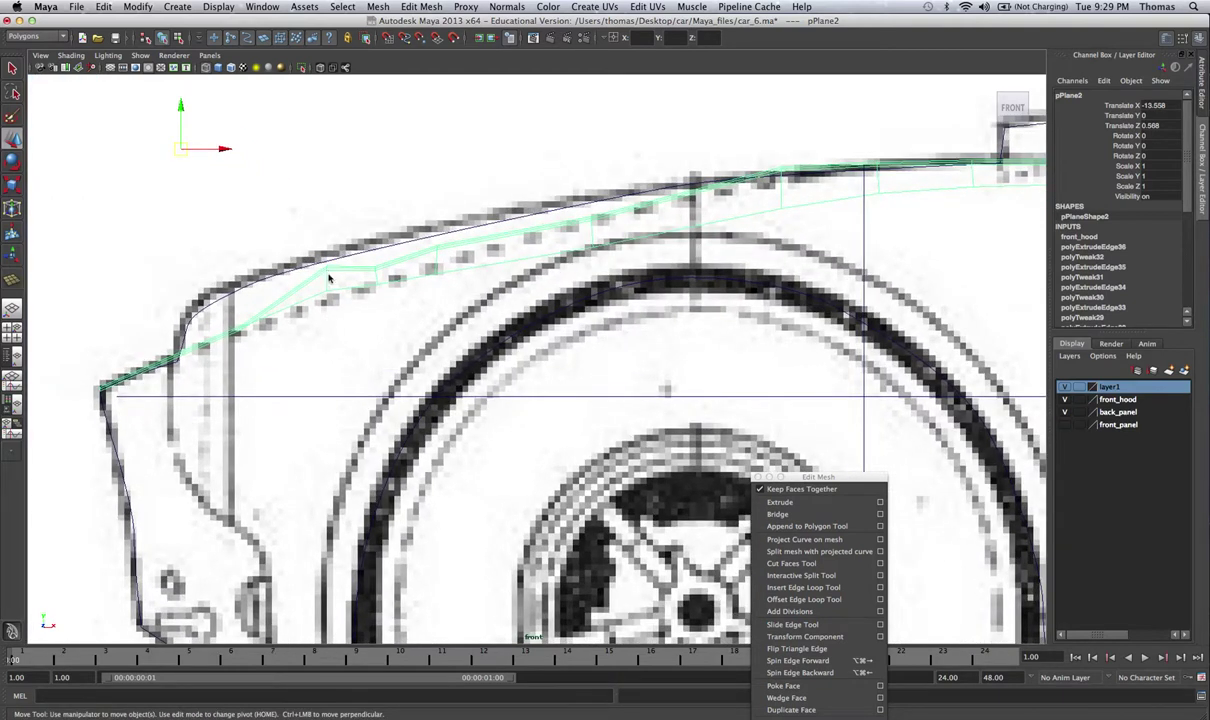
Lower the three hood vertex rows between the nose and the wheel arch onto the dashed line, checking them against the front_panel layer
right_click_drag(328, 278, 305, 256)
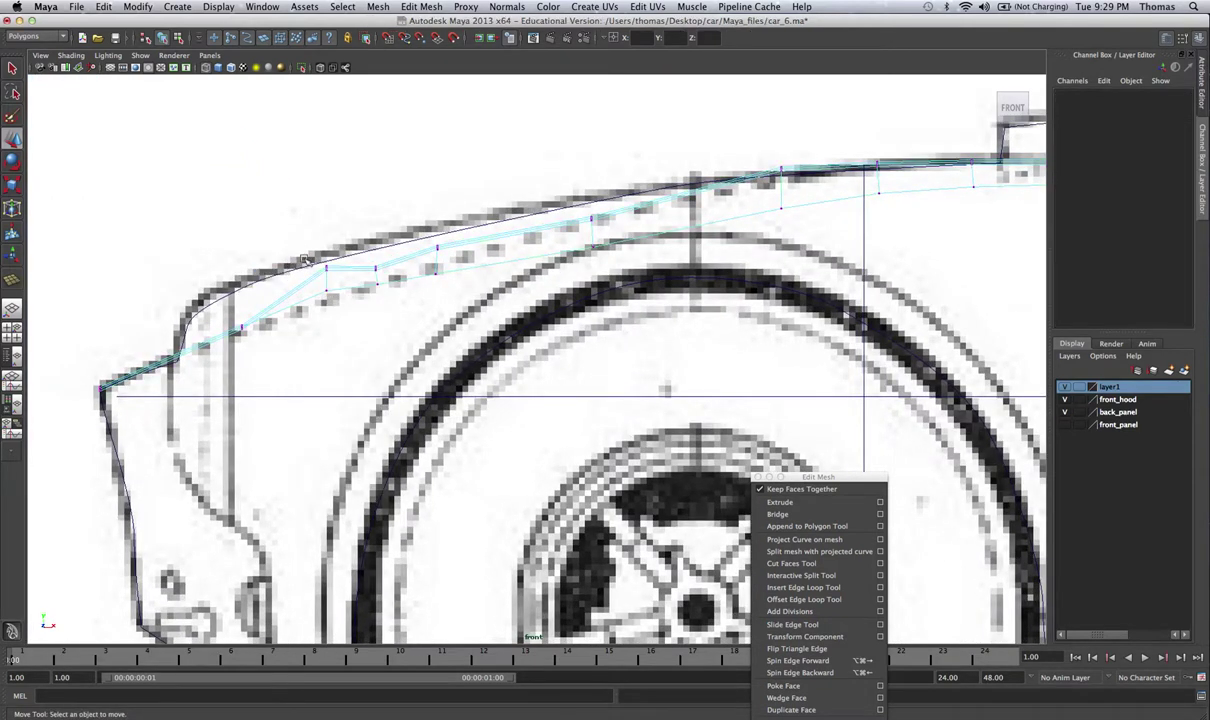
left_click_drag(340, 278, 341, 279)
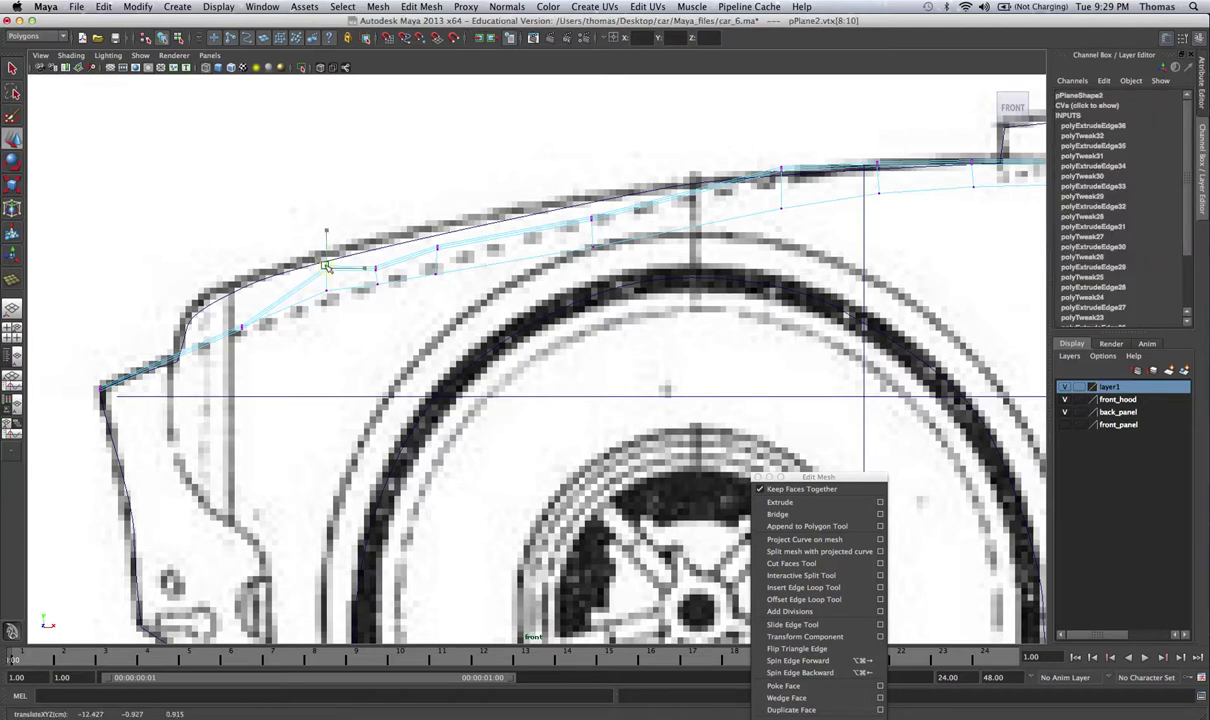
left_click(1065, 425)
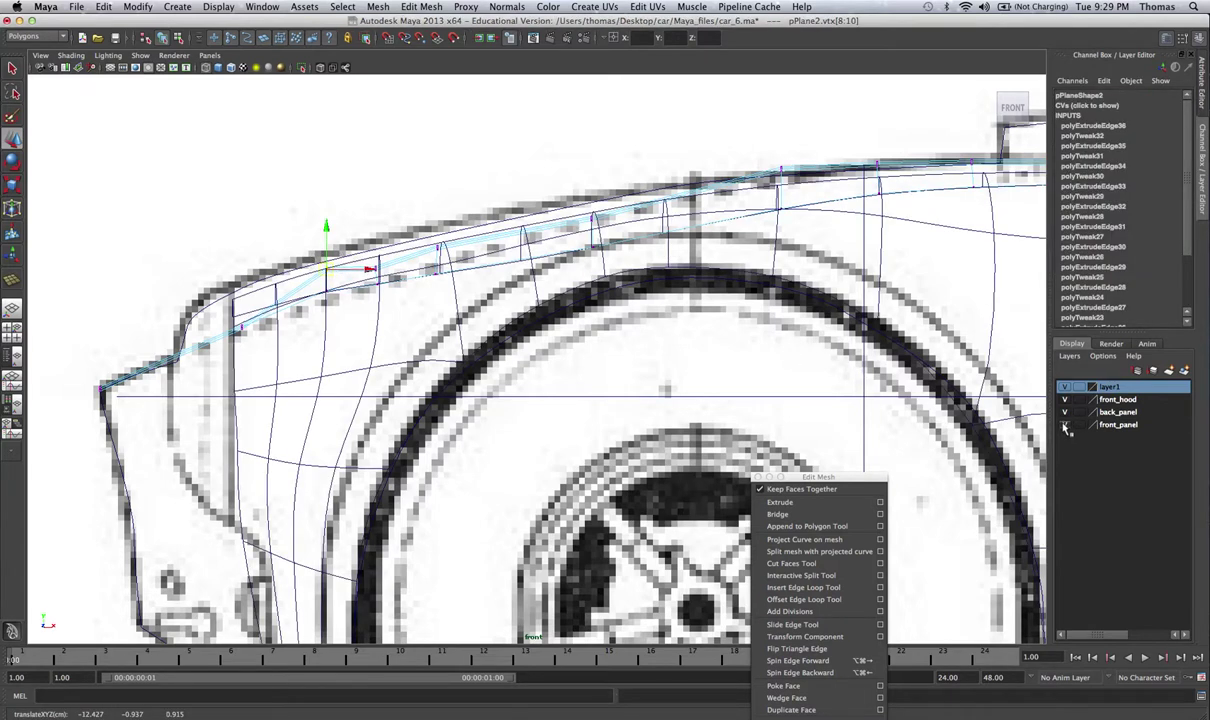
left_click(1065, 425)
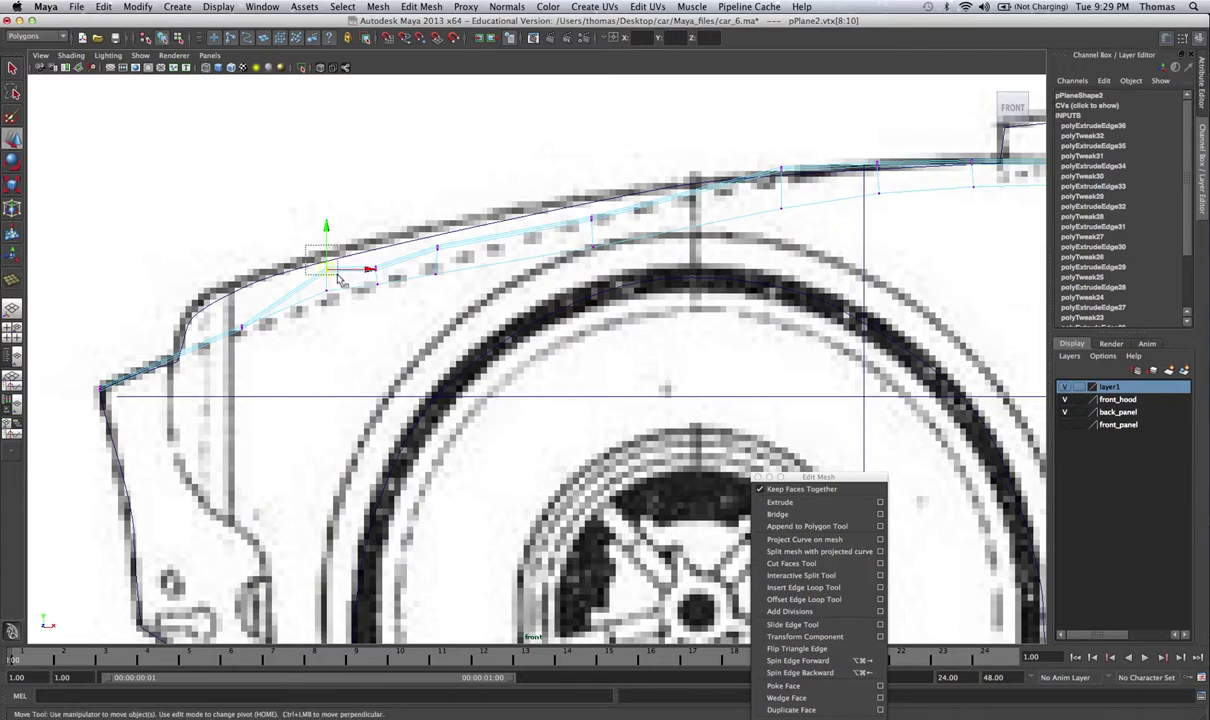
left_click_drag(328, 271, 331, 304)
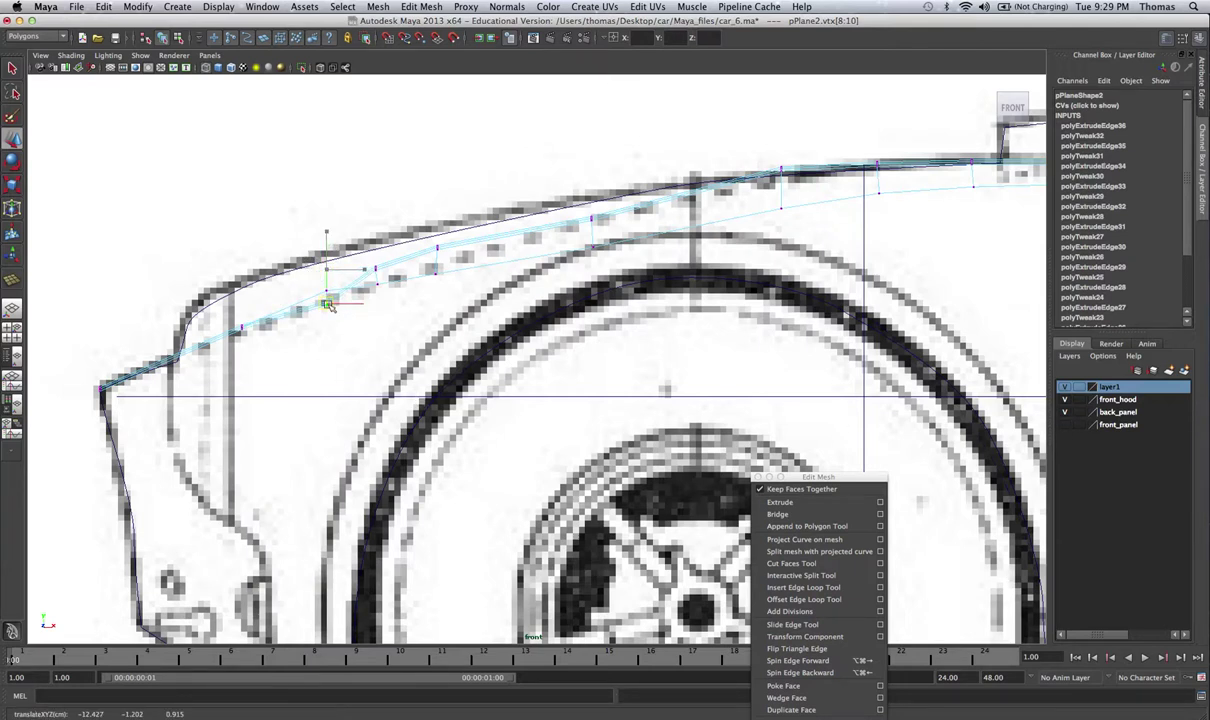
left_click_drag(360, 257, 381, 290)
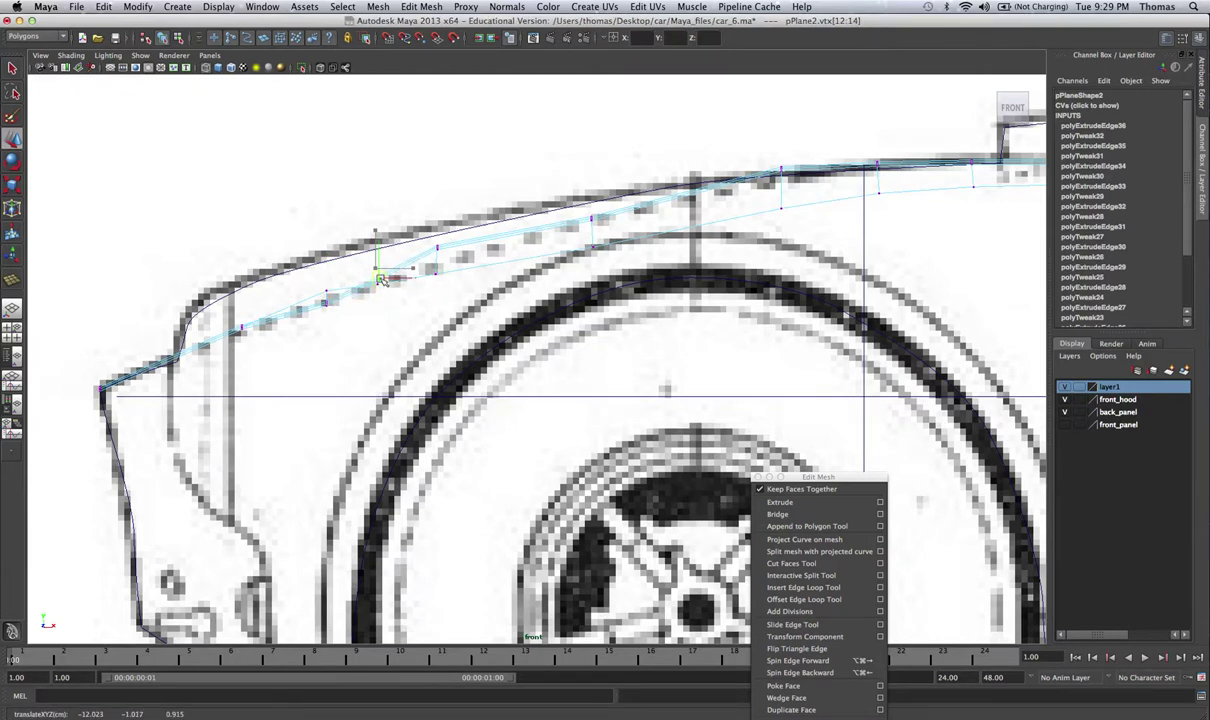
left_click_drag(393, 220, 440, 266)
Frame the hood in the perspective view and show the front_panel layer beside it
key("space")
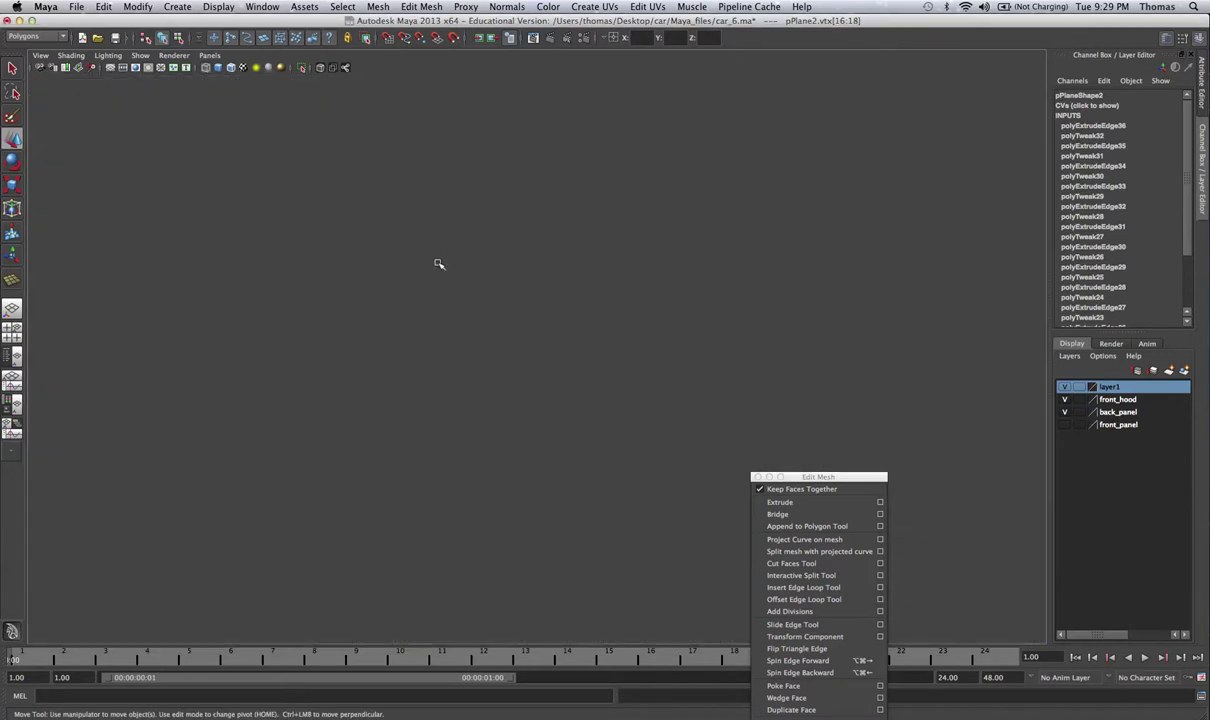
key("space")
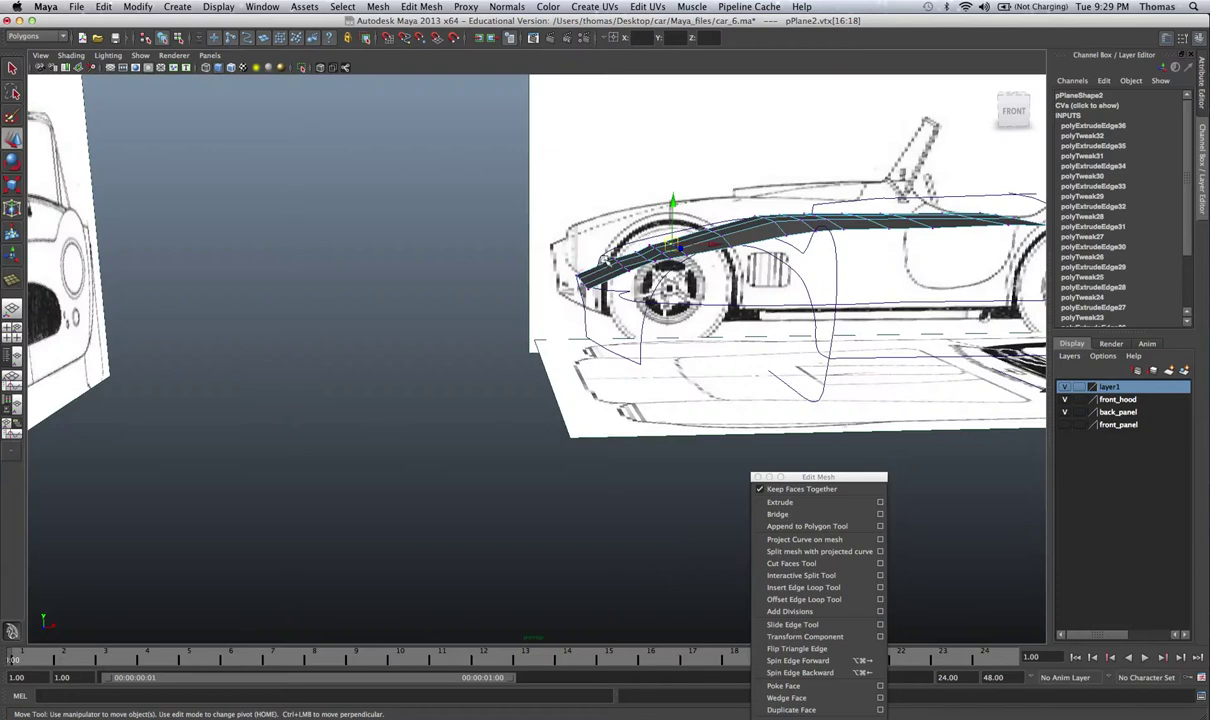
key("f")
left_click_drag(543, 279, 520, 299, "alt")
scroll(540, 300, "down", 2)
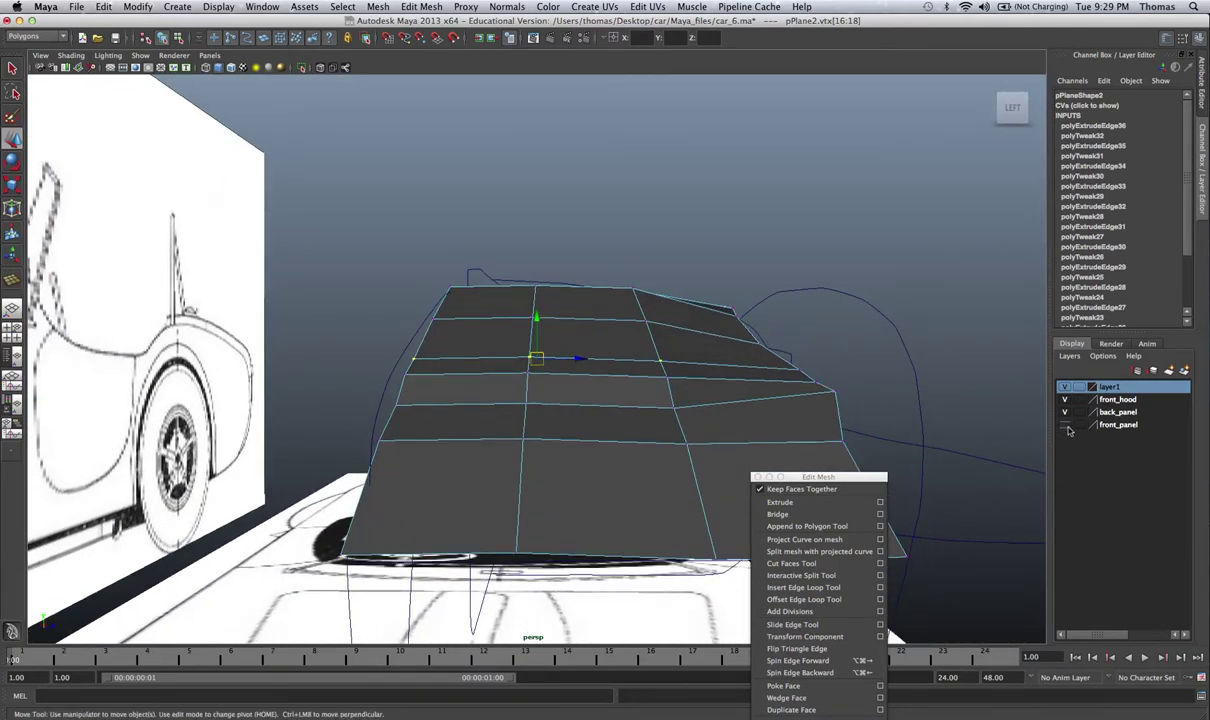
left_click(1066, 426)
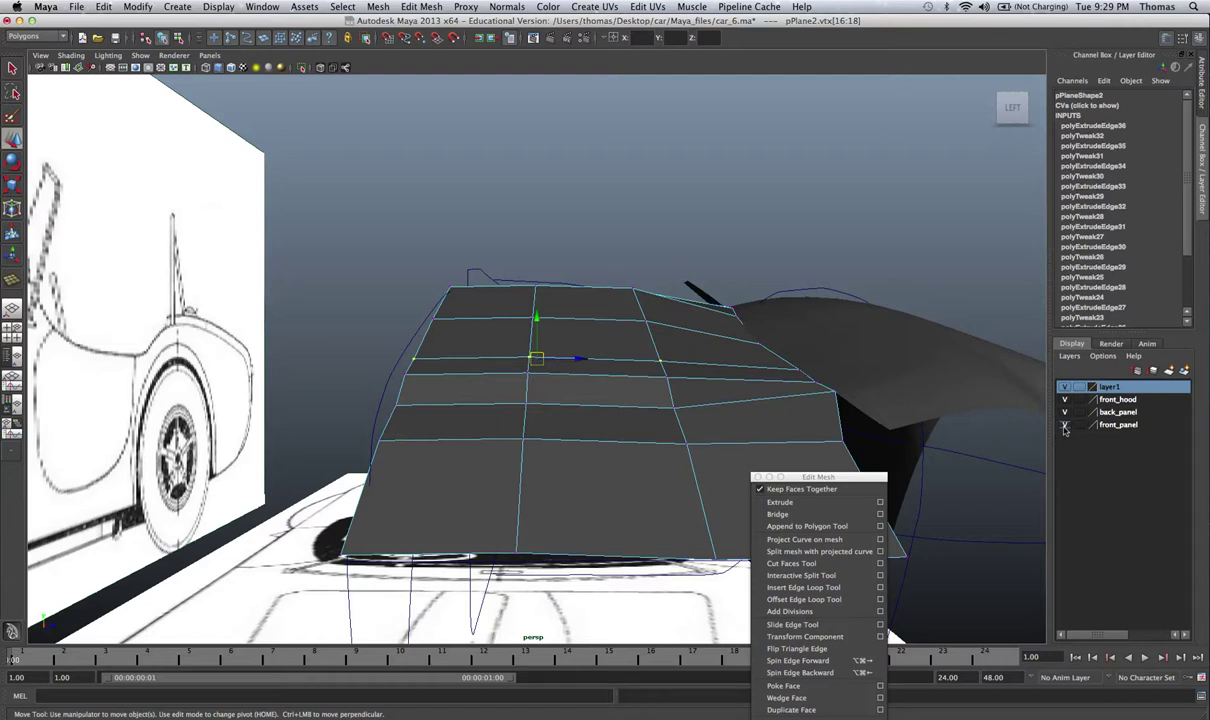
left_click_drag(805, 440, 775, 443, "alt")
Adjust the height of the vertices along the hood's centreline edge above the front wheel to even out its curve
left_click(765, 442)
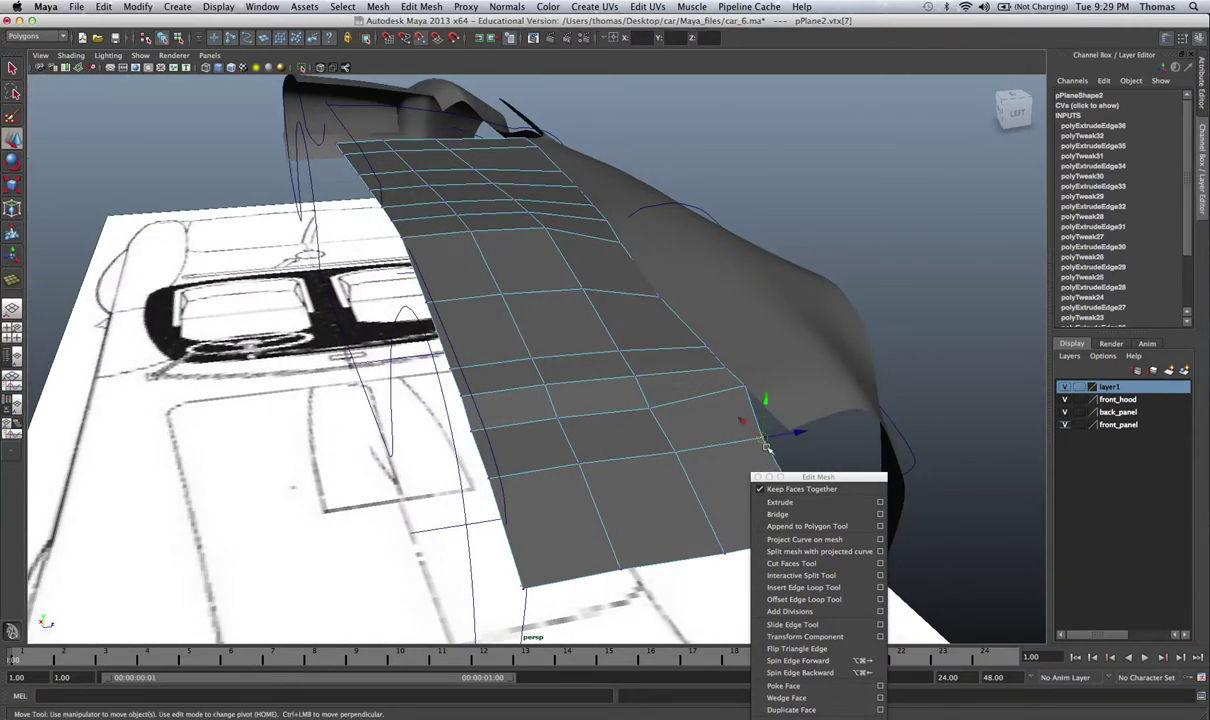
left_click_drag(664, 403, 609, 388, "alt")
left_click(639, 396)
left_click(592, 385)
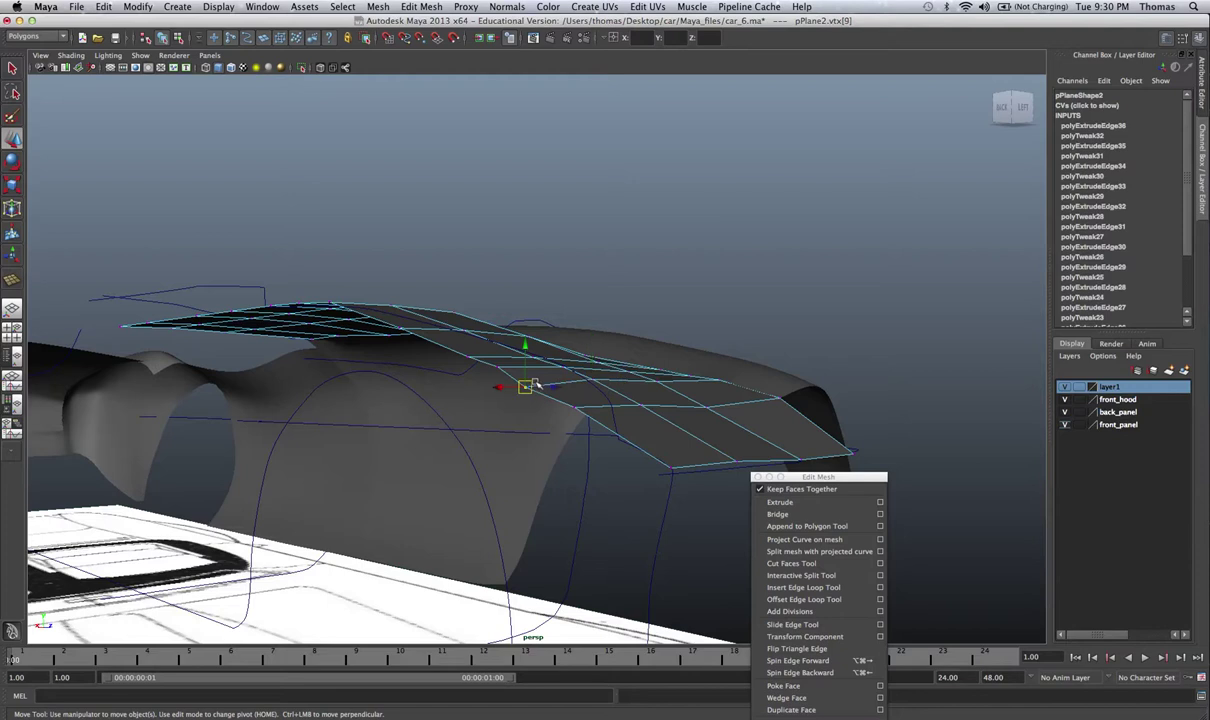
left_click_drag(527, 378, 527, 368)
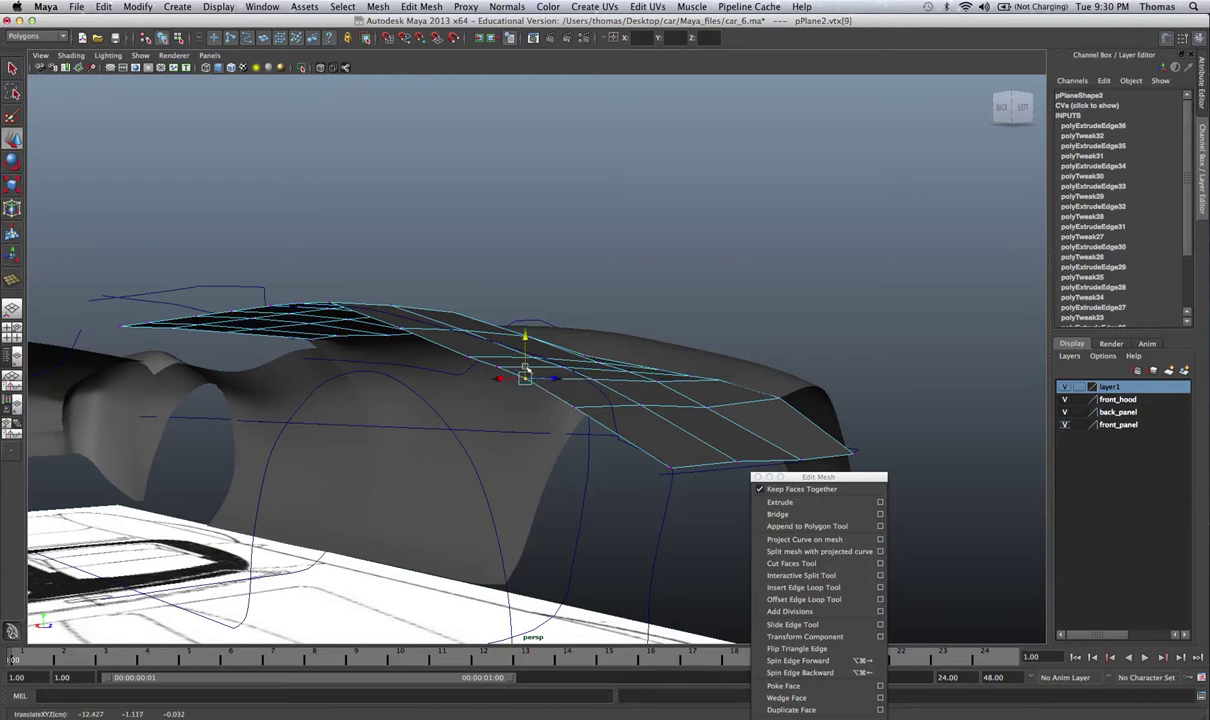
left_click(467, 351)
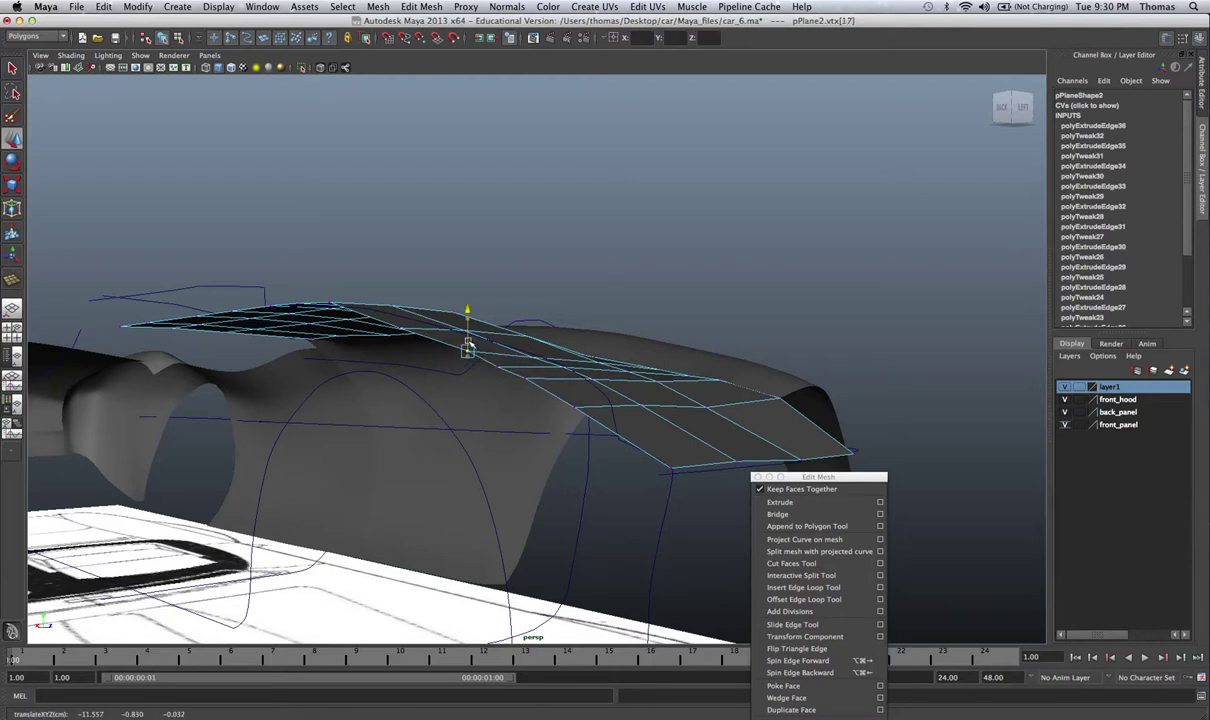
Reposition further hood vertices in the perspective view to even out the surface and return the mesh to object mode
left_click_drag(489, 364, 562, 381, "alt")
key("f")
left_click(622, 381)
left_click_drag(465, 362, 640, 464)
left_click_drag(576, 379, 608, 371)
left_click_drag(792, 389, 838, 410, "alt")
left_click(771, 407)
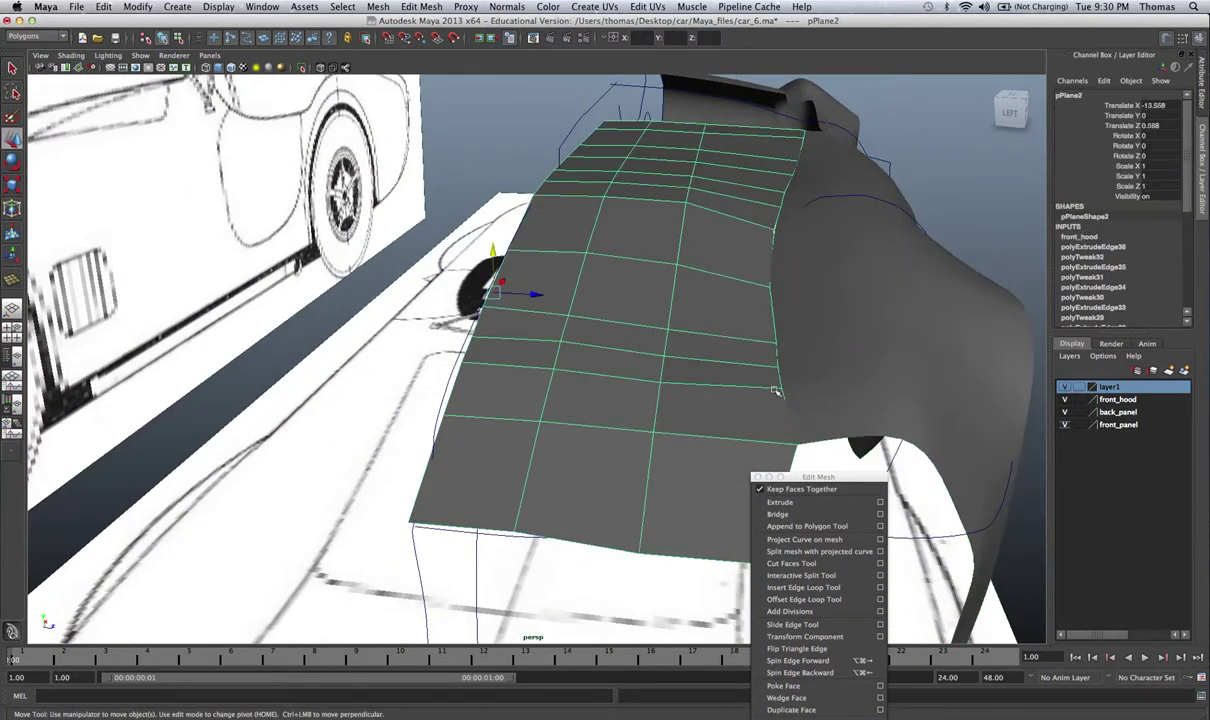
Adjust the hood's outer edge vertices to follow the adjoining edge of the front panel
right_click_drag(776, 391, 724, 391)
left_click(781, 389)
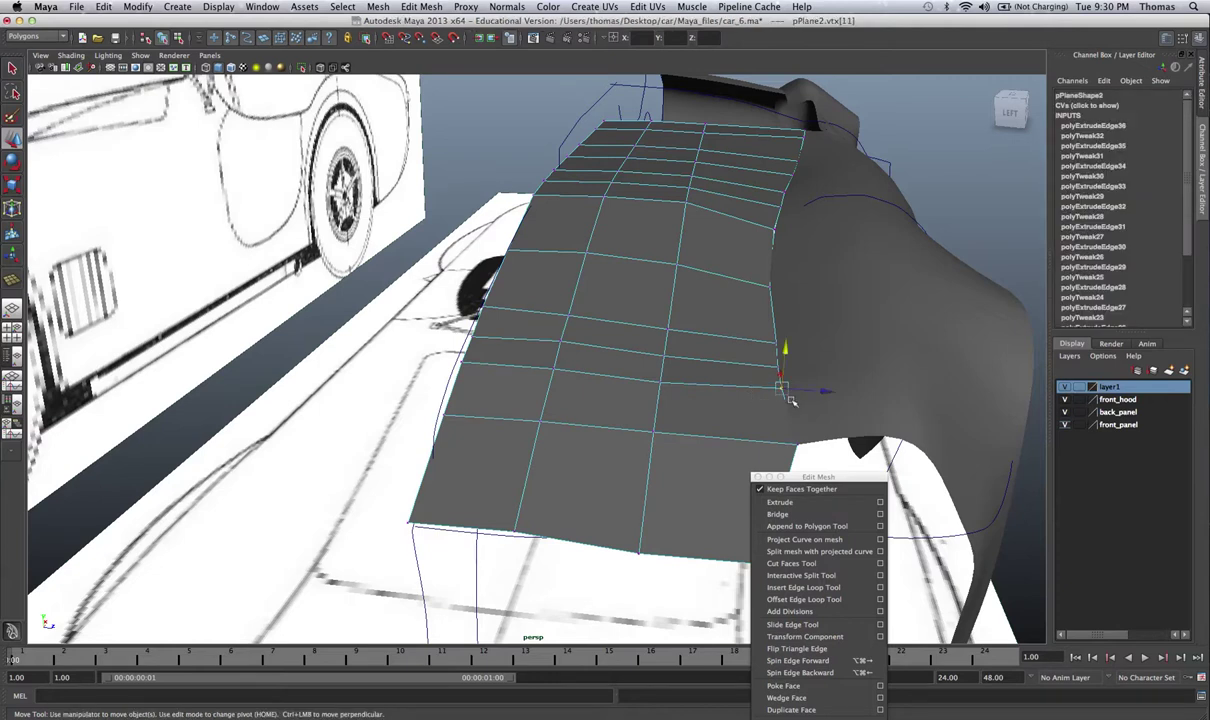
left_click_drag(781, 390, 784, 347)
left_click(778, 366)
key("v")
key("v")
left_click_drag(744, 275, 778, 297)
left_click(773, 287)
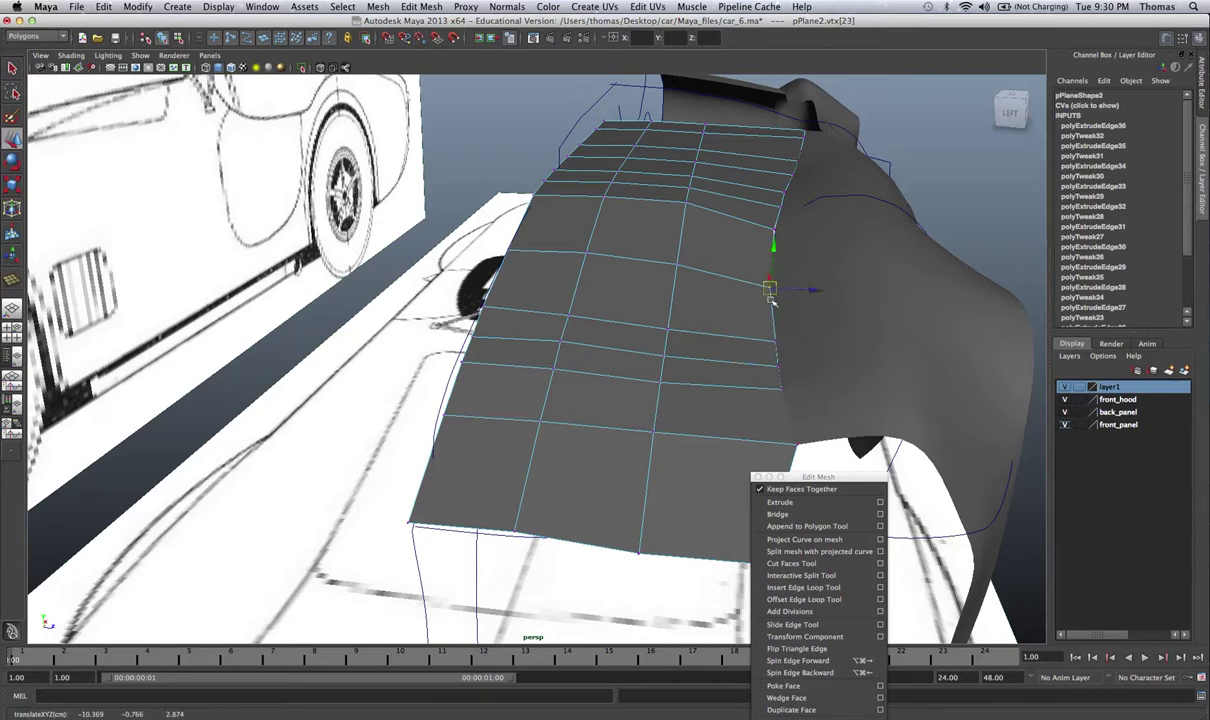
left_click(771, 228)
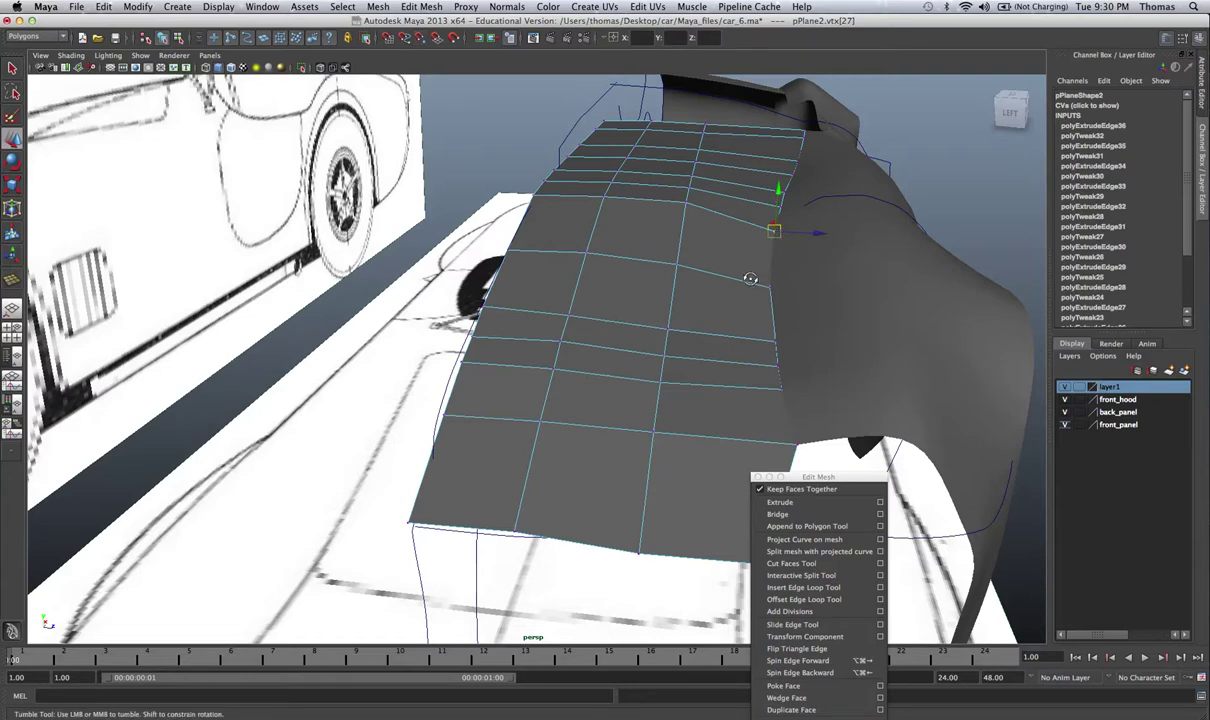
Adjust the height of the hood's inner vertices next to the outer edge to smooth the slope toward the front panel
left_click_drag(774, 229, 763, 254, "alt")
left_click(660, 379)
mouse_move(665, 347)
left_mouse_down()
mouse_move(661, 333)
mouse_move(559, 343)
mouse_move(650, 331)
mouse_move(653, 354)
mouse_move(648, 341)
left_mouse_up()
left_click(650, 354)
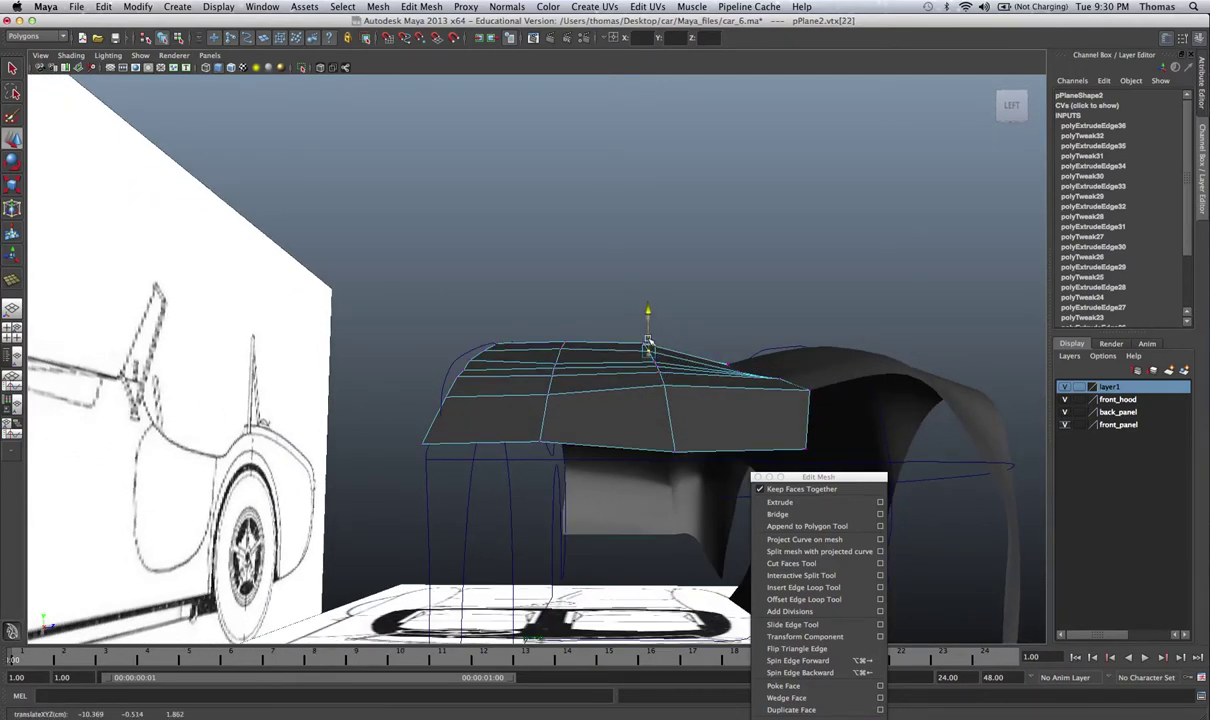
left_click_drag(655, 386, 784, 417, "alt")
left_click(593, 398)
left_click_drag(562, 368, 509, 368, "alt")
left_click_drag(642, 386, 606, 381, "alt")
Lower the two front-edge vertices nearest the hood's centreline to level the nose edge
left_click_drag(412, 423, 580, 476)
left_click(506, 432)
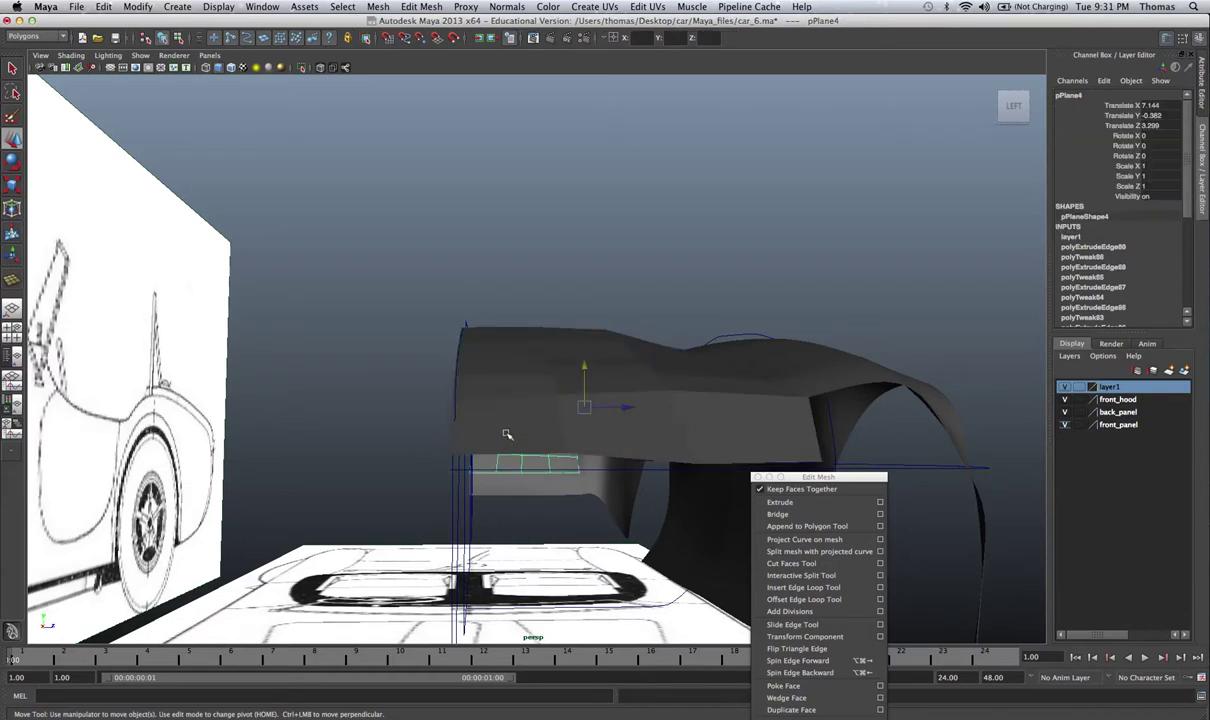
left_click(480, 439)
right_click_drag(480, 441, 432, 438)
left_click_drag(433, 438, 580, 487)
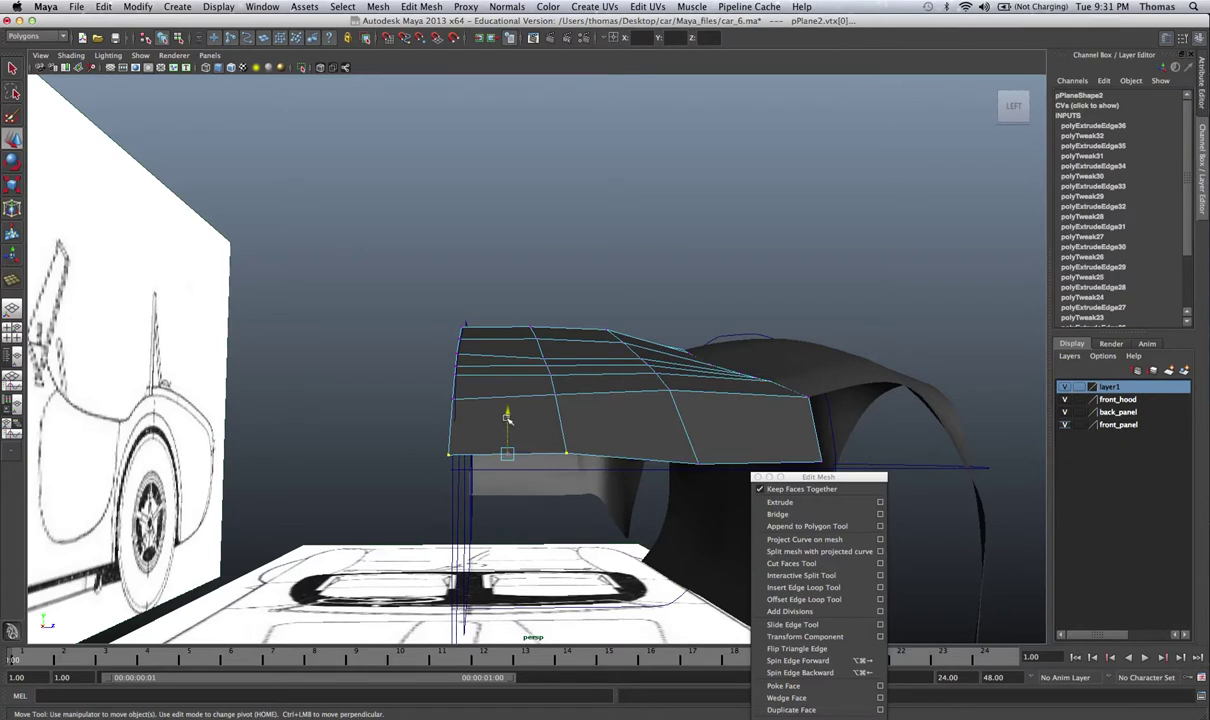
left_click_drag(506, 422, 507, 428)
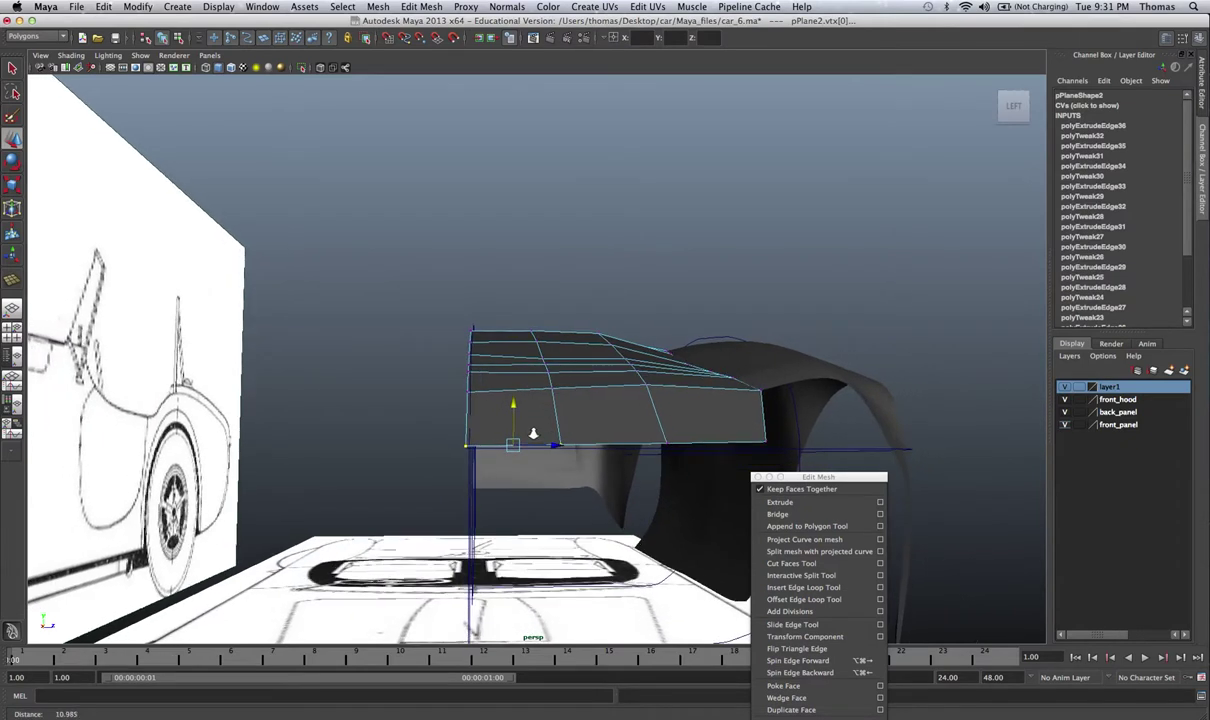
Compare the reshaped hood mesh with the blueprint outlines in the side and front views
key("space")
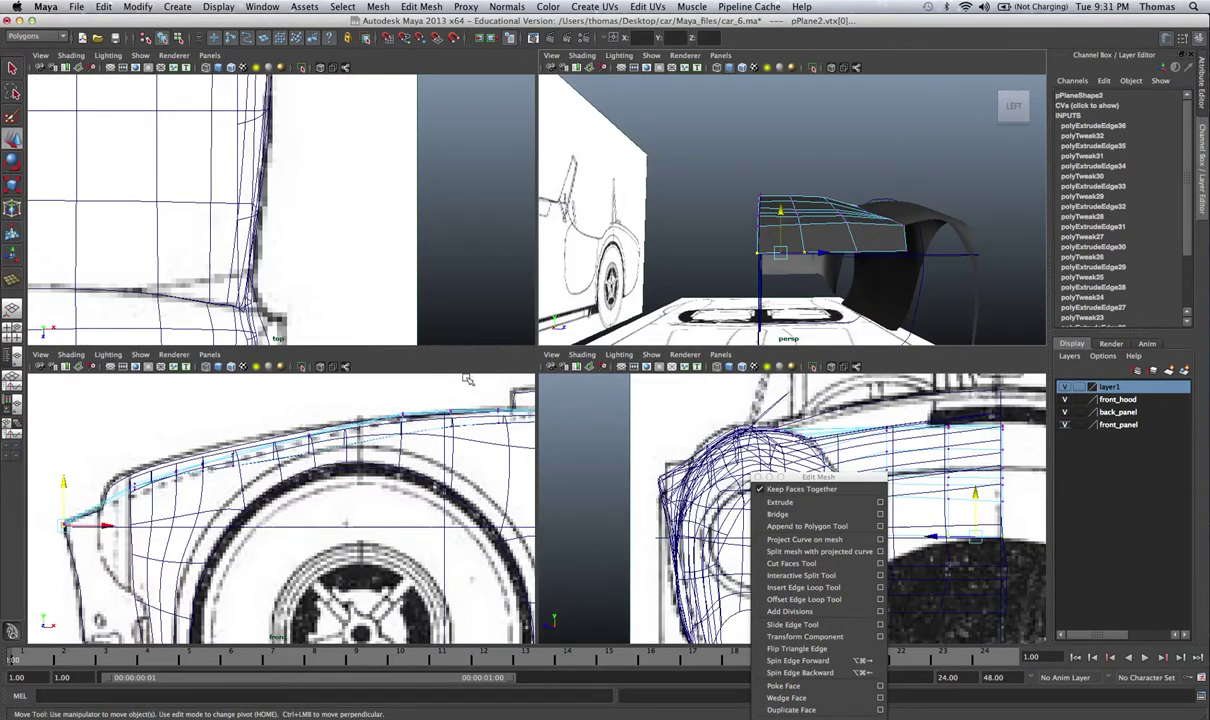
key("space")
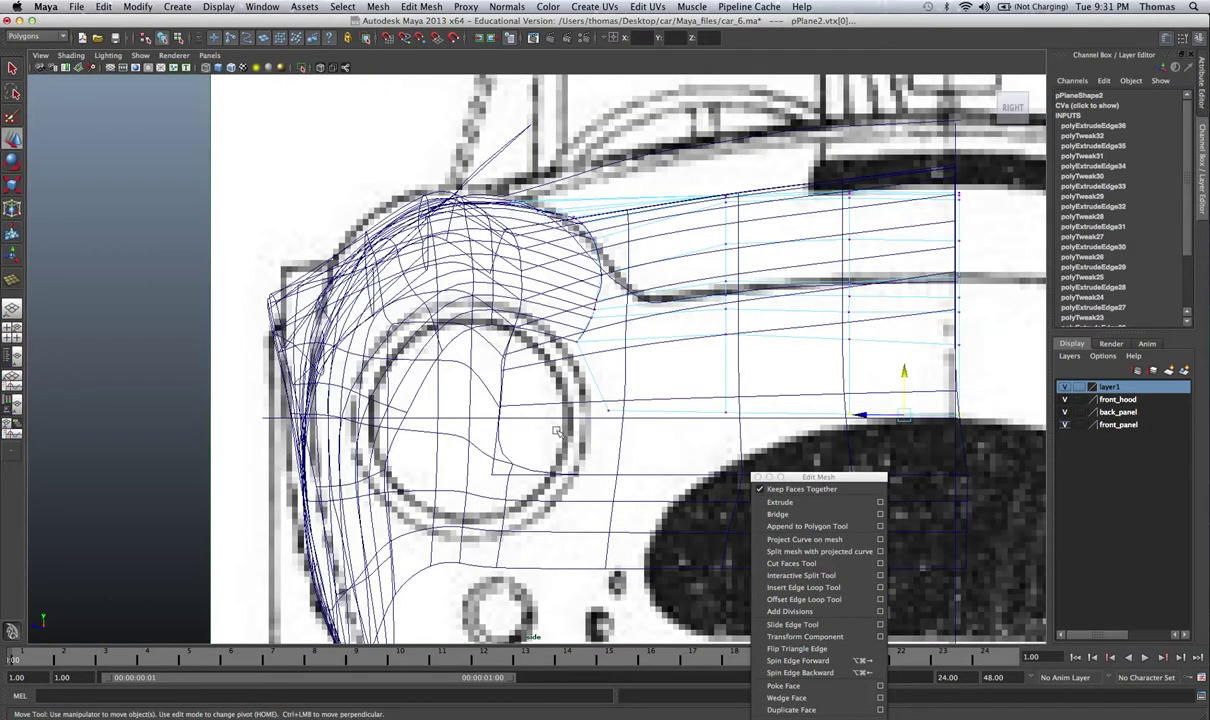
scroll(610, 420, "up", 4)
middle_click_drag(615, 425, 538, 407, "alt")
scroll(580, 410, "down", 5)
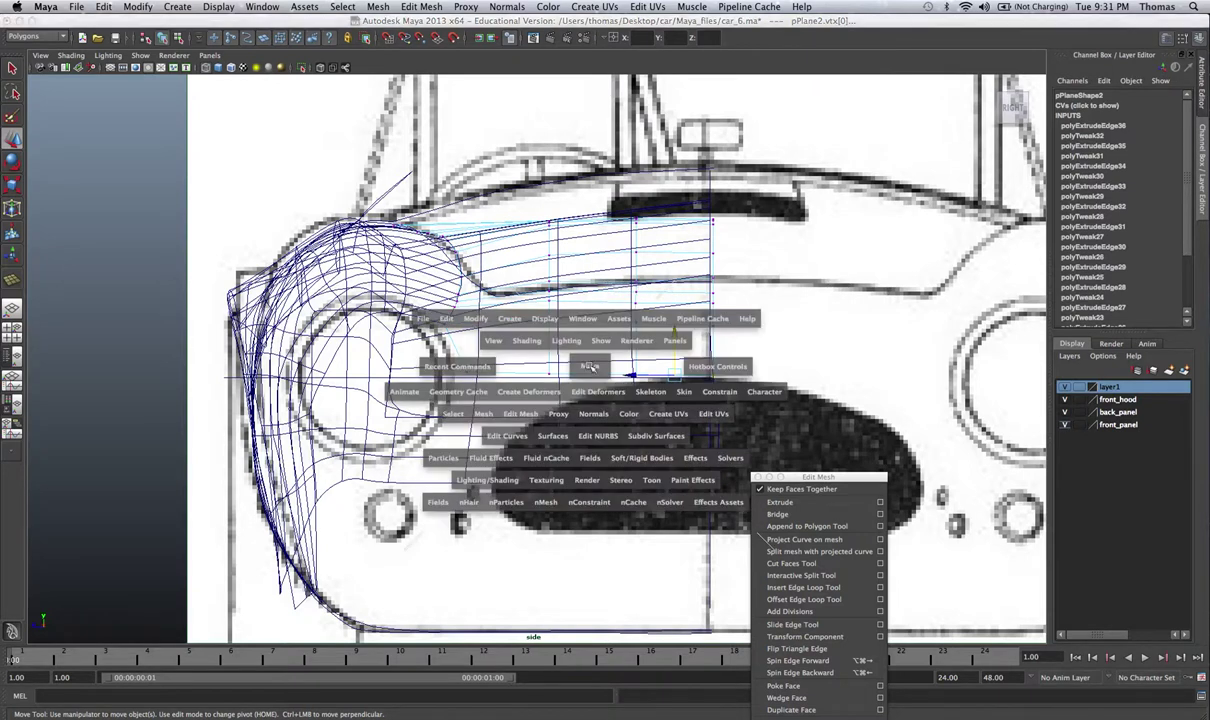
key("space")
key("space")
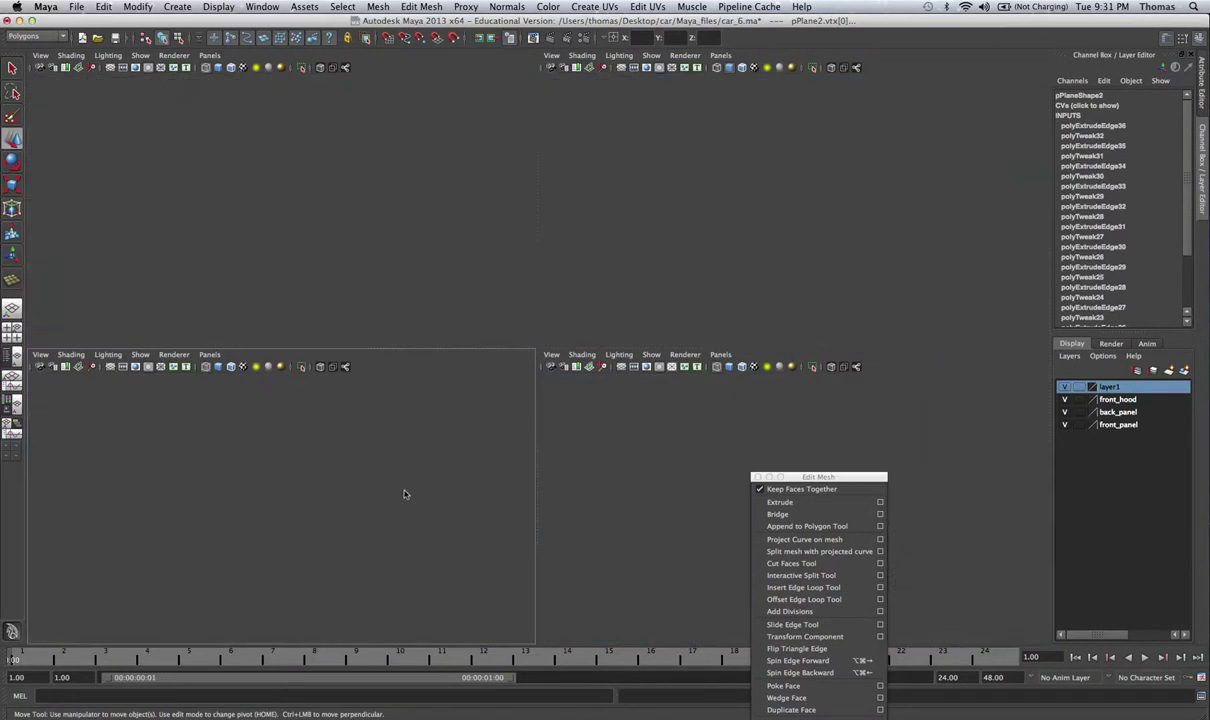
scroll(388, 478, "down", 3)
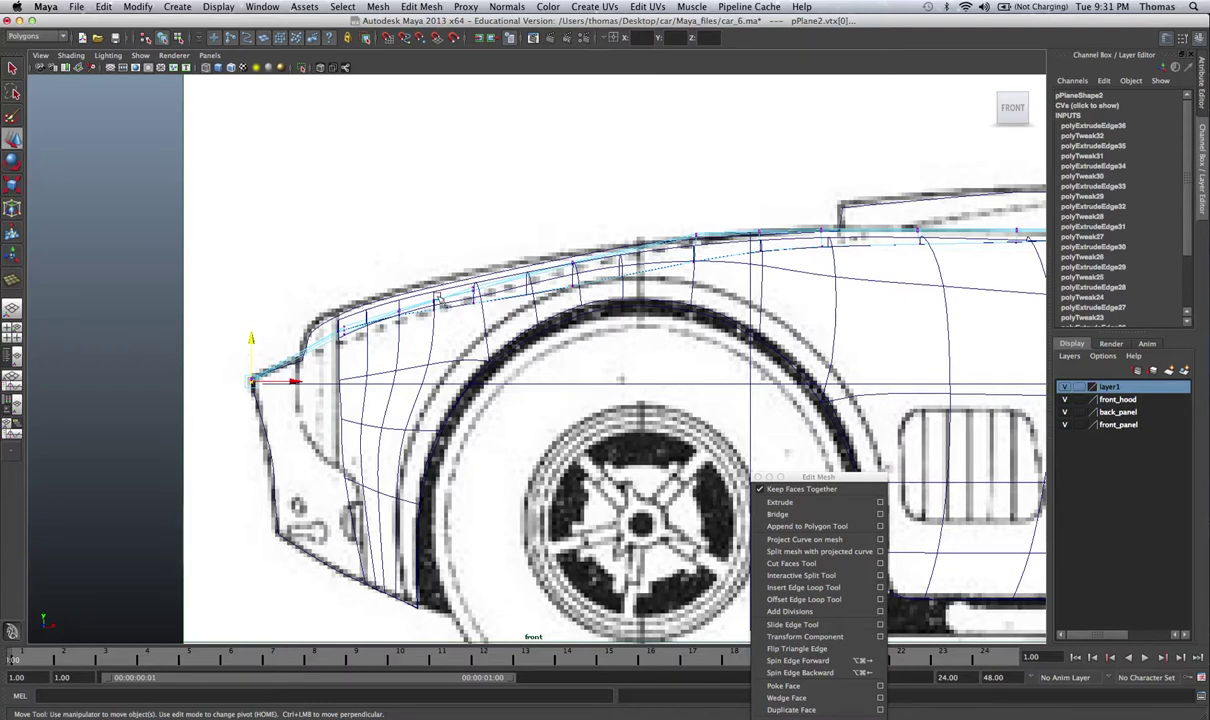
key("space")
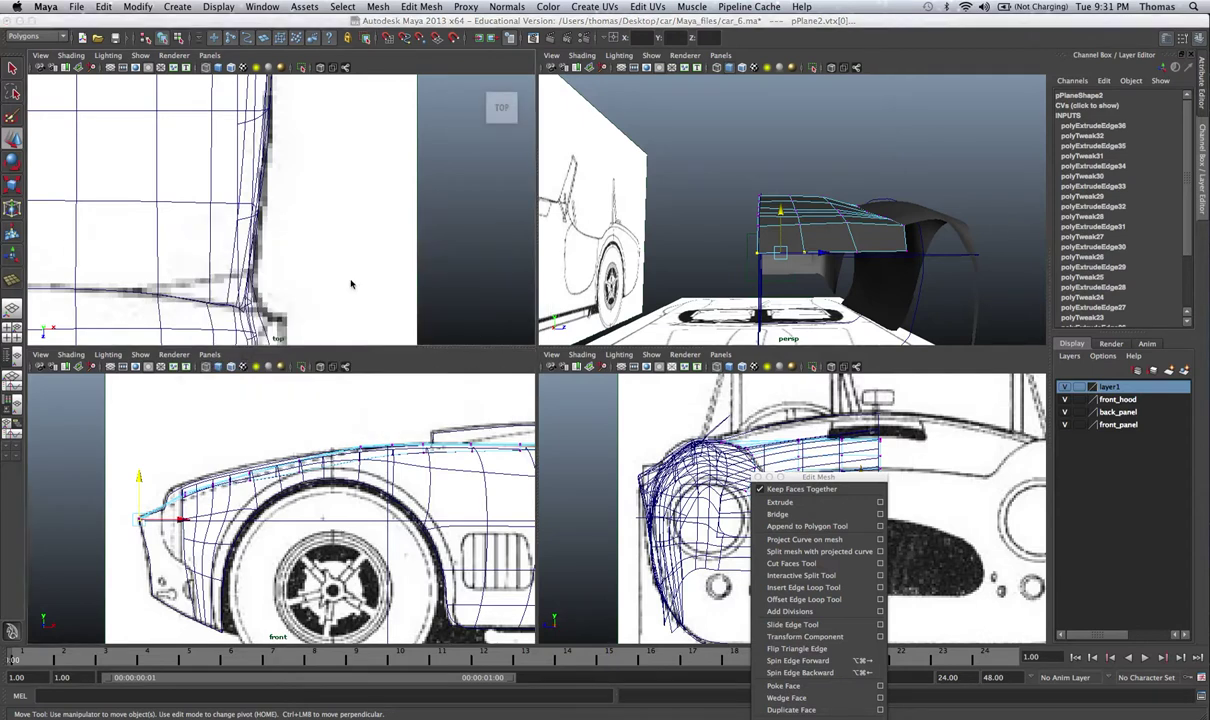
Move the hood's front-edge vertices in the top view to follow the curved nose outline on the blueprint
key("space")
scroll(799, 302, "up", 3)
middle_click_drag(260, 307, 682, 316, "alt")
right_click_drag(686, 319, 443, 308, "alt")
left_click_drag(391, 310, 771, 362, "alt")
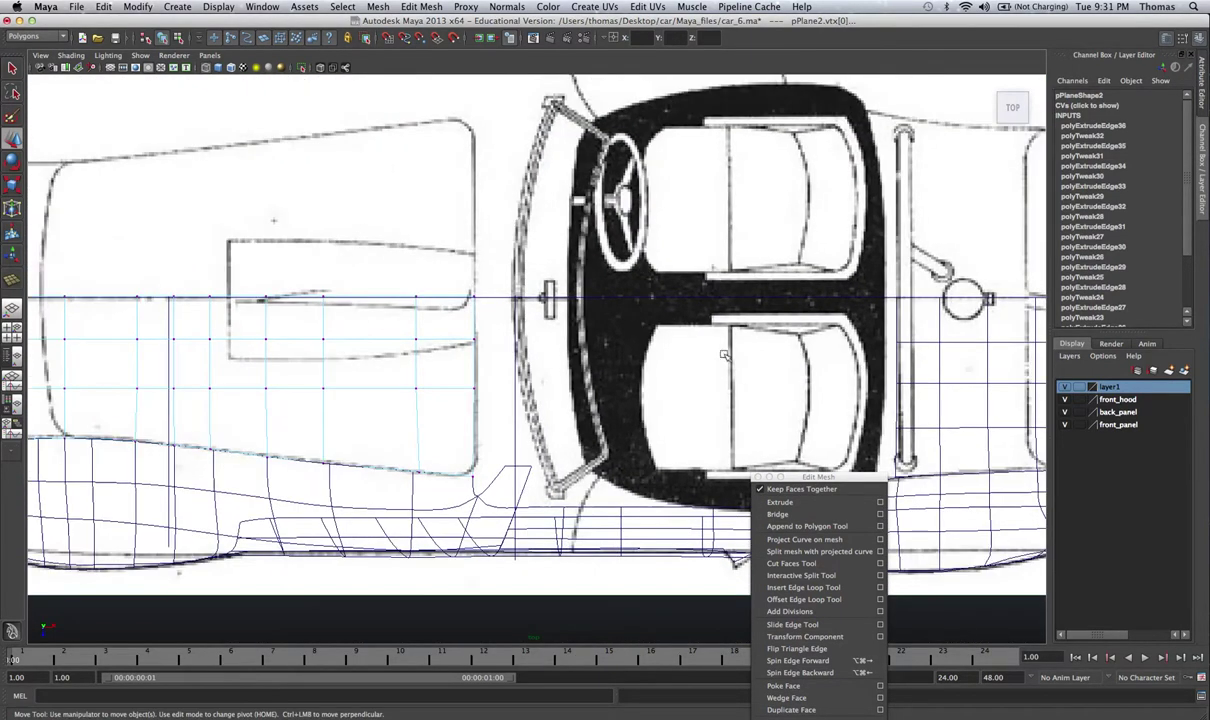
middle_click_drag(444, 346, 722, 346, "alt")
scroll(411, 347, "up", 2)
scroll(400, 345, "down", 1)
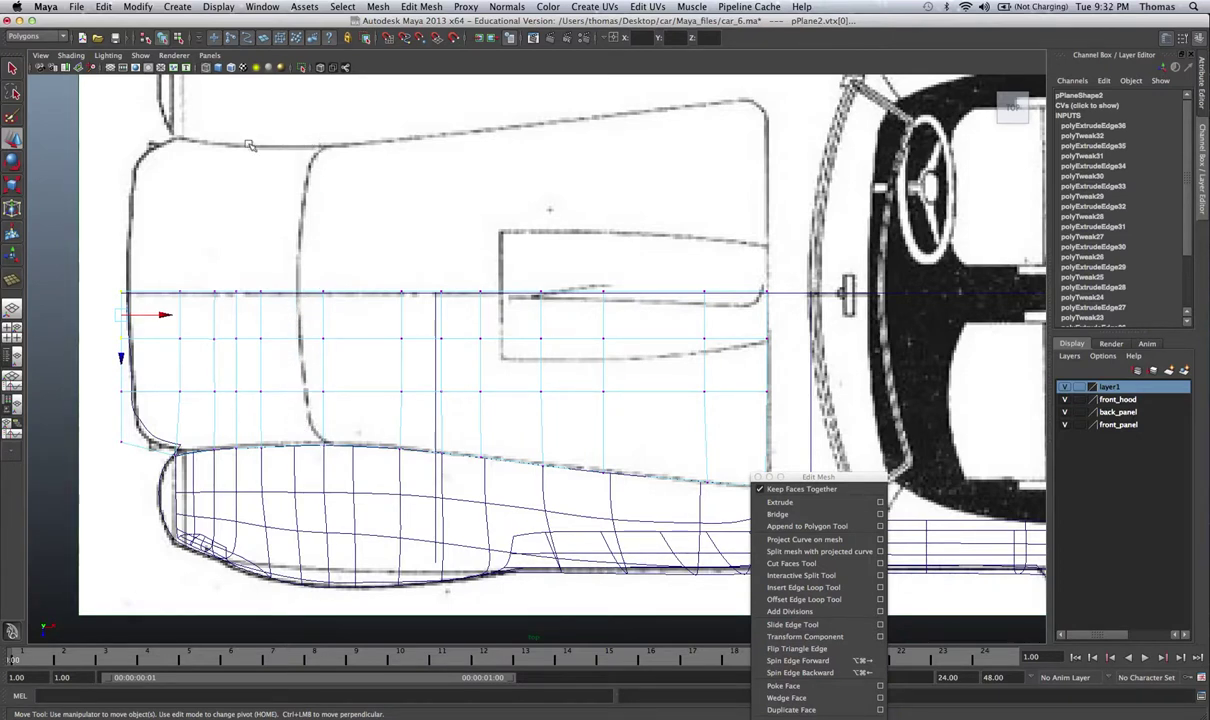
middle_click_drag(122, 281, 264, 278, "alt")
right_click_drag(165, 279, 212, 275, "alt")
left_click_drag(219, 271, 238, 338)
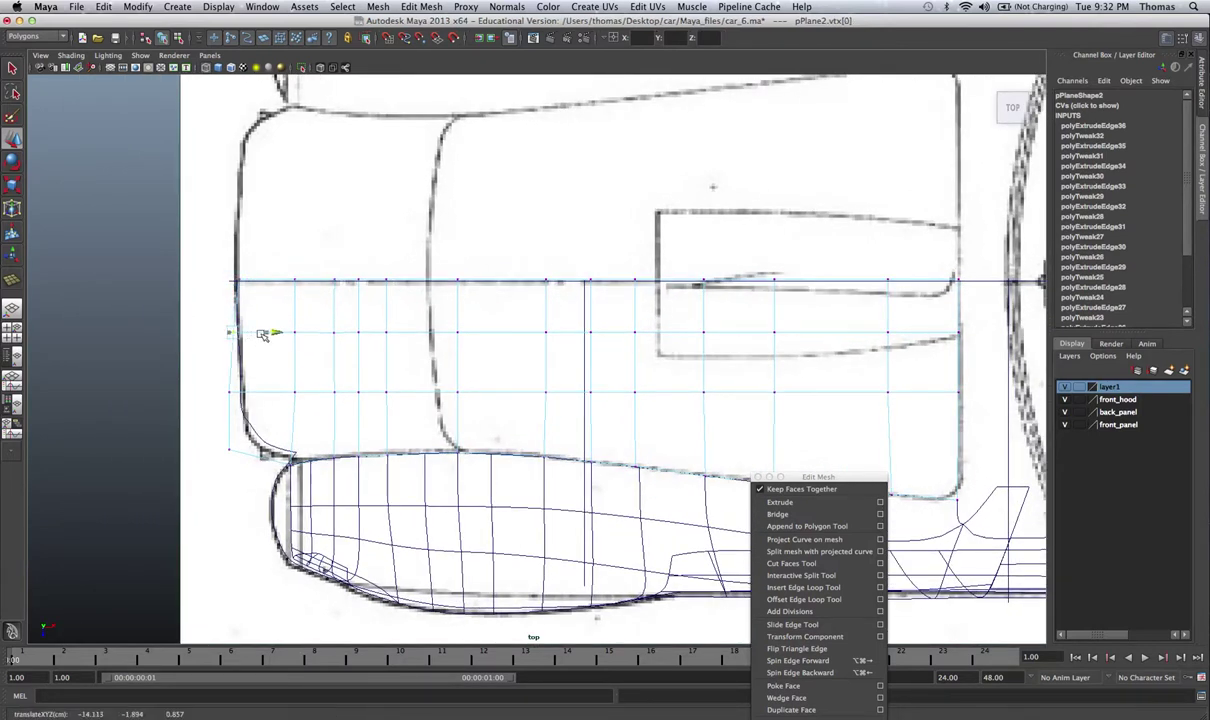
left_click_drag(188, 374, 282, 392)
left_click_drag(207, 414, 250, 441)
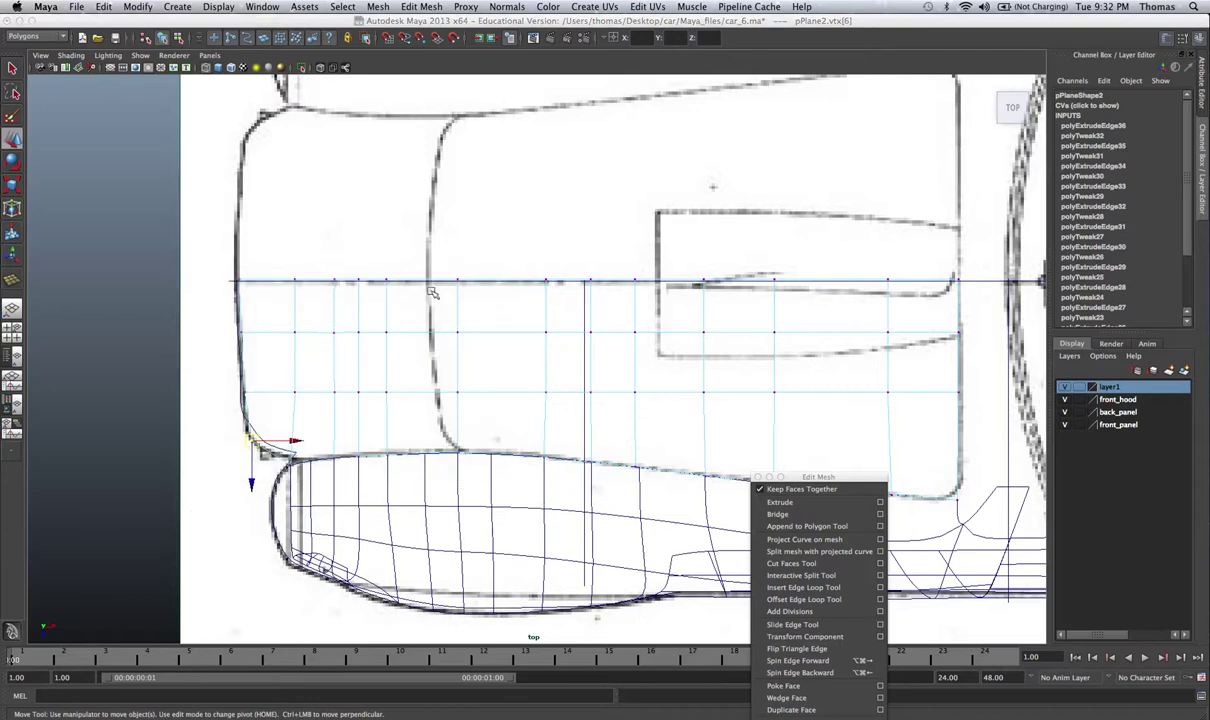
Extrude the three front edges of the hood's nose straight down toward the grille, to about Y -2.55
key("space")
key("space")
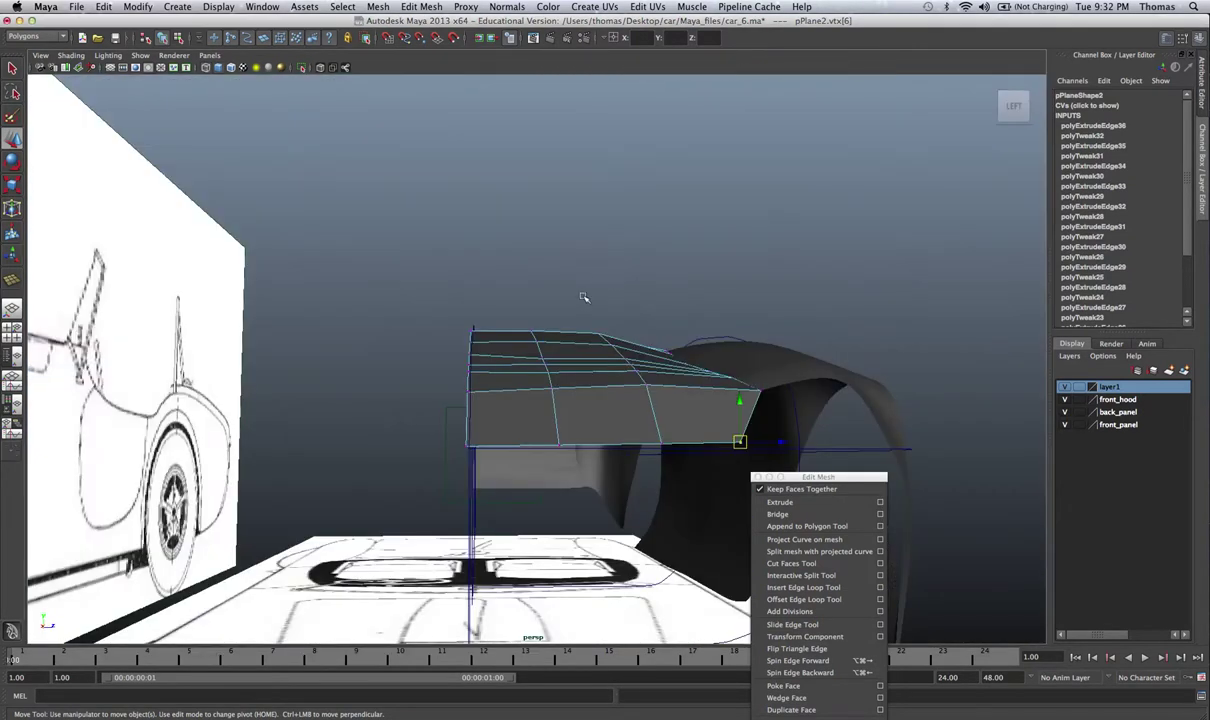
right_click_drag(583, 299, 321, 272, "alt")
scroll(321, 271, "down", 2)
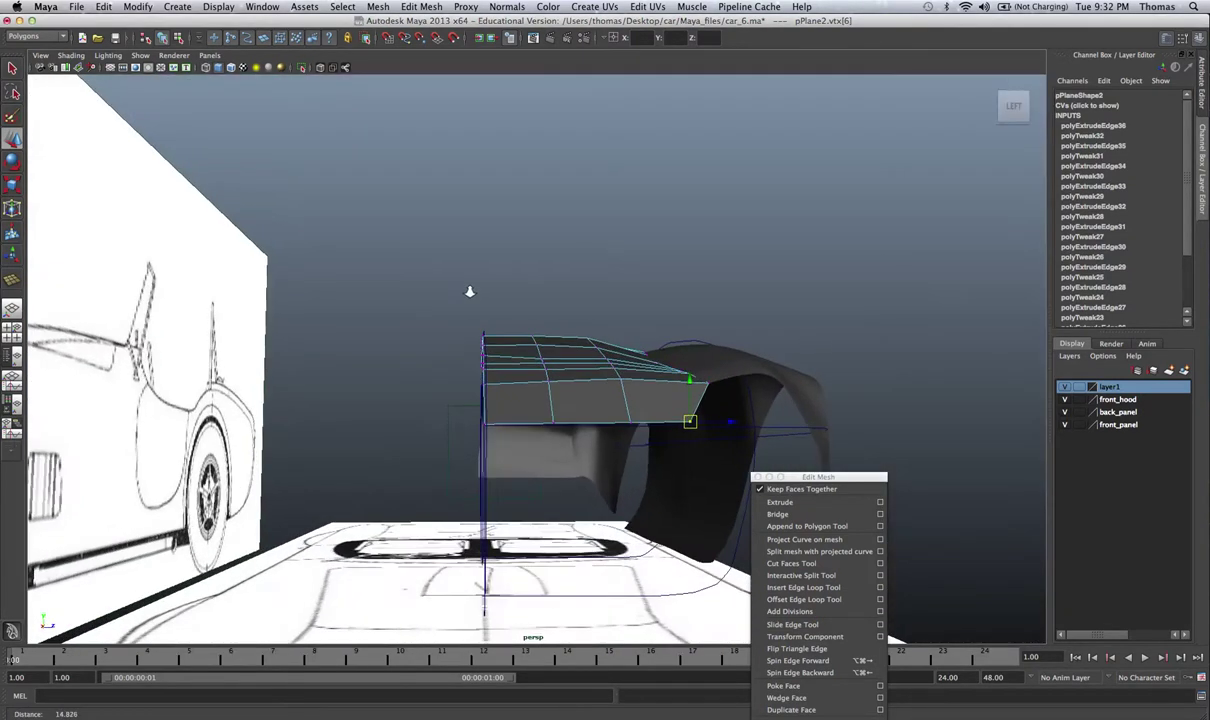
left_click_drag(469, 291, 404, 254, "alt")
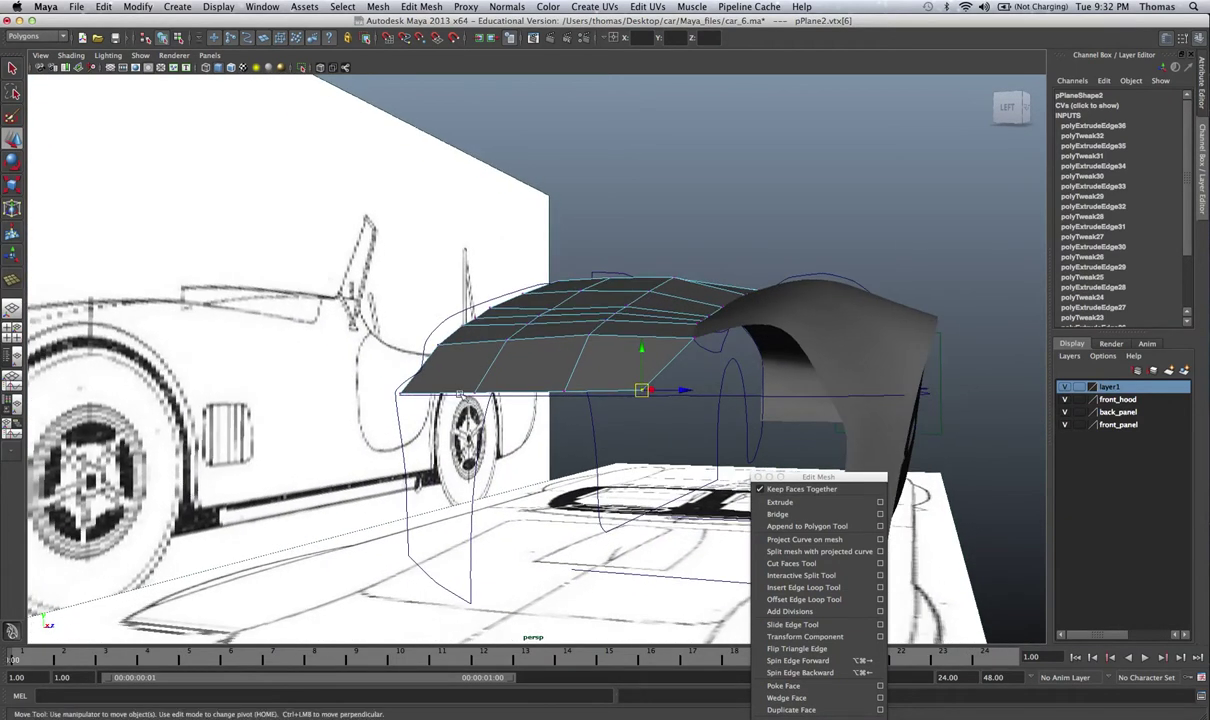
right_click(437, 375)
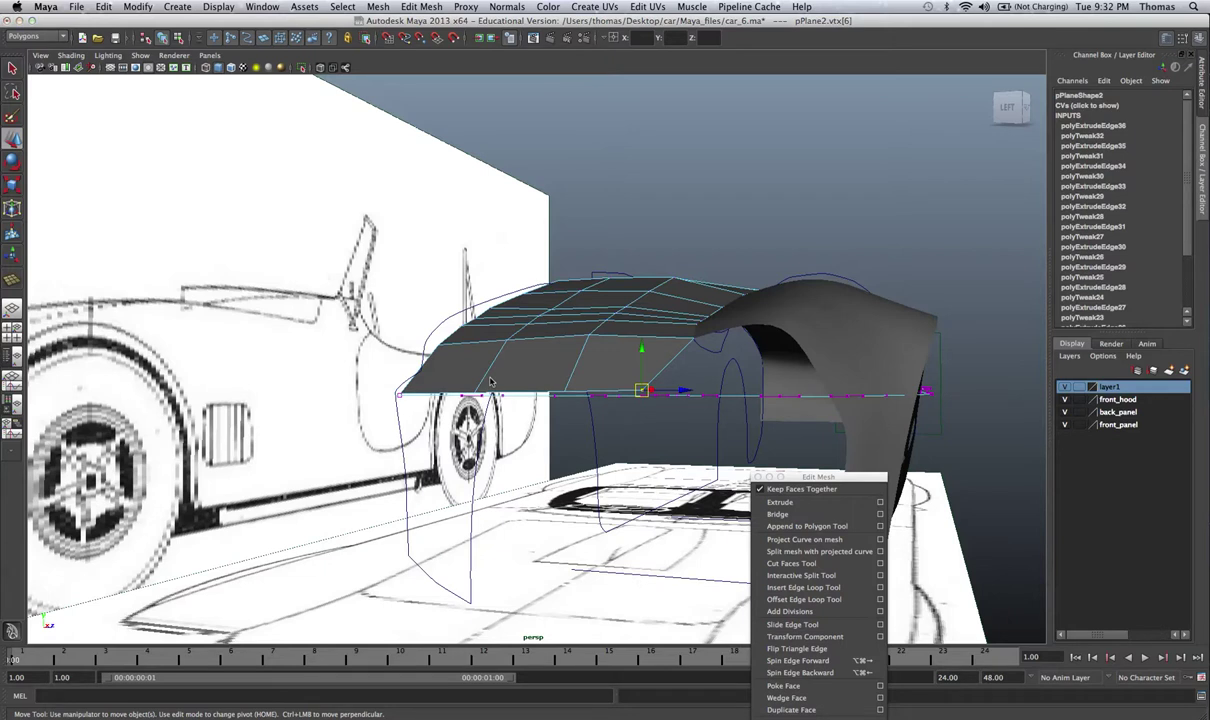
right_click(489, 380)
left_click(546, 362)
left_click(495, 345)
right_click(523, 365)
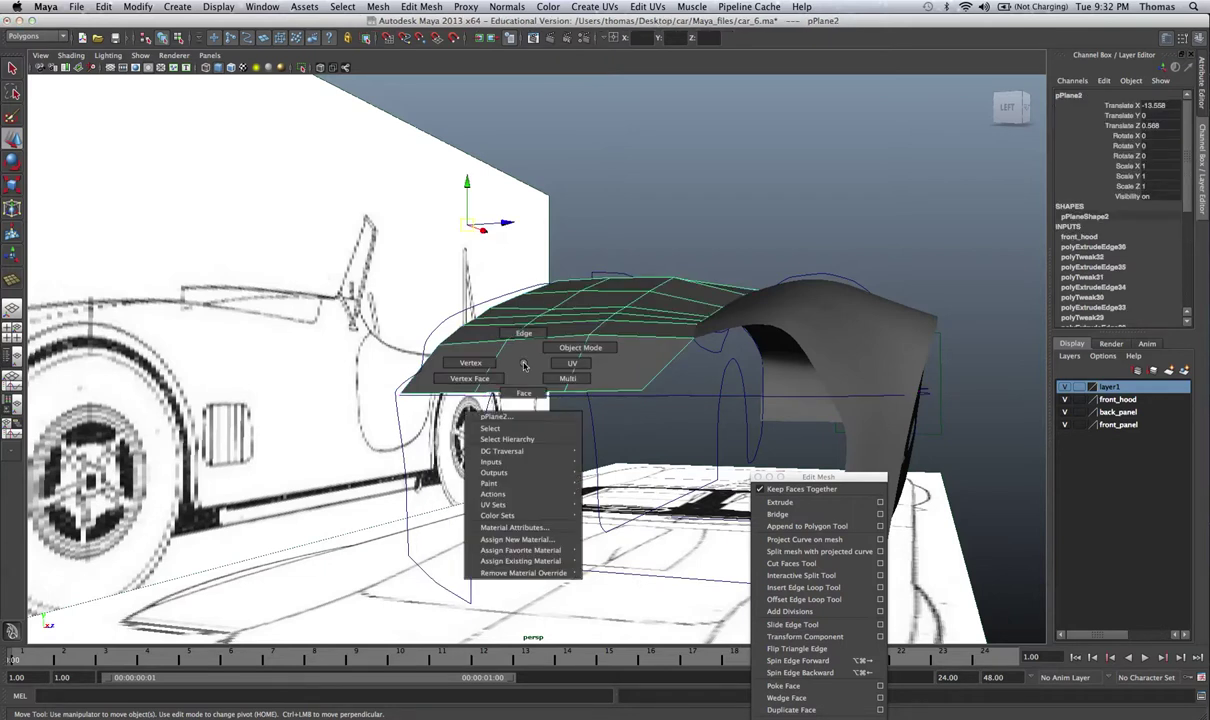
left_click(469, 379)
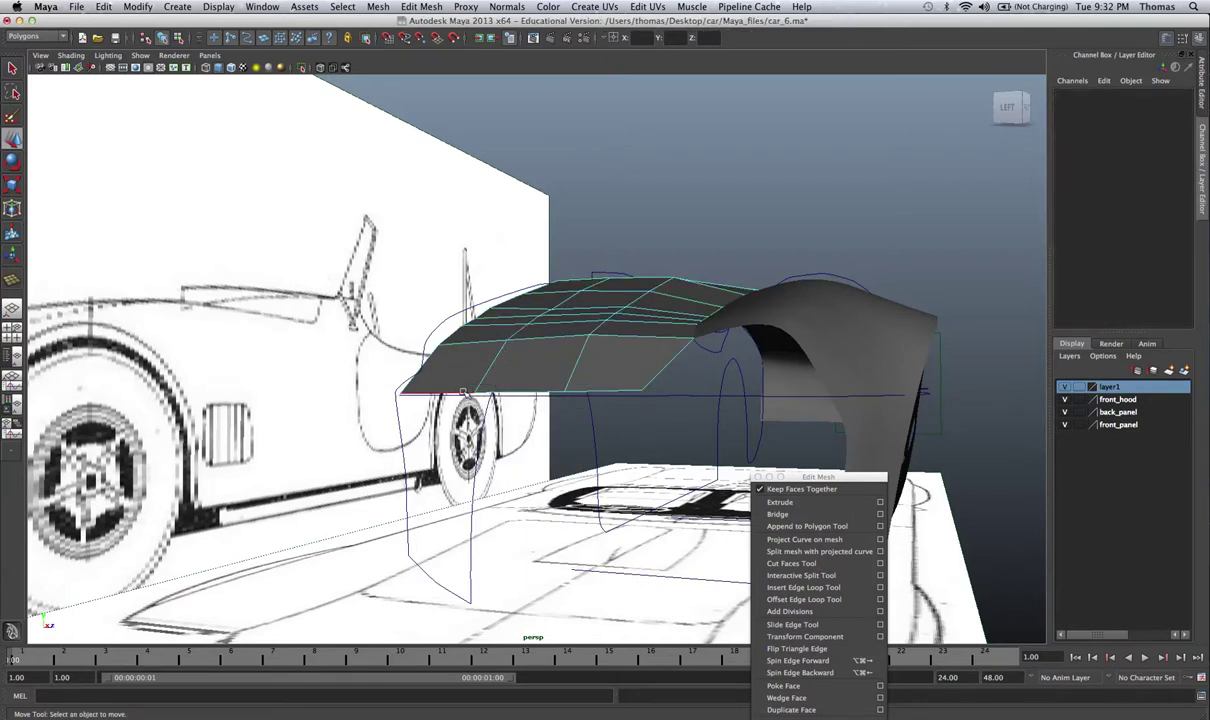
left_click(462, 391)
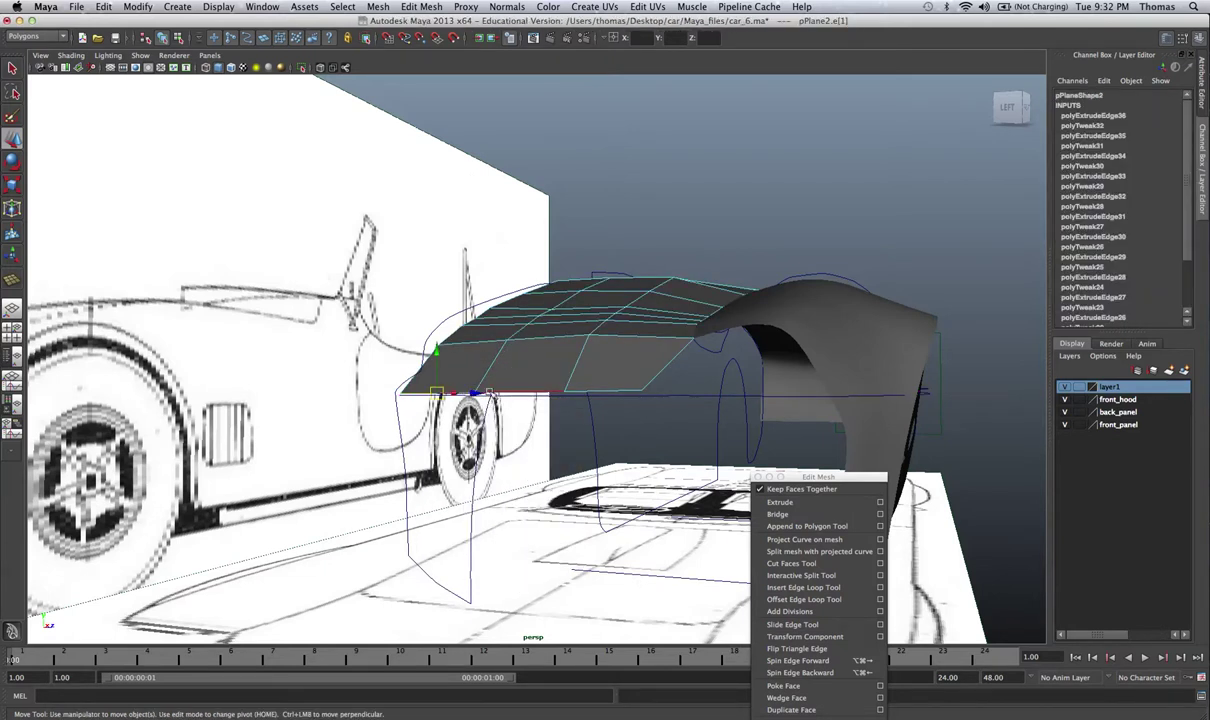
left_click(590, 393, "shift")
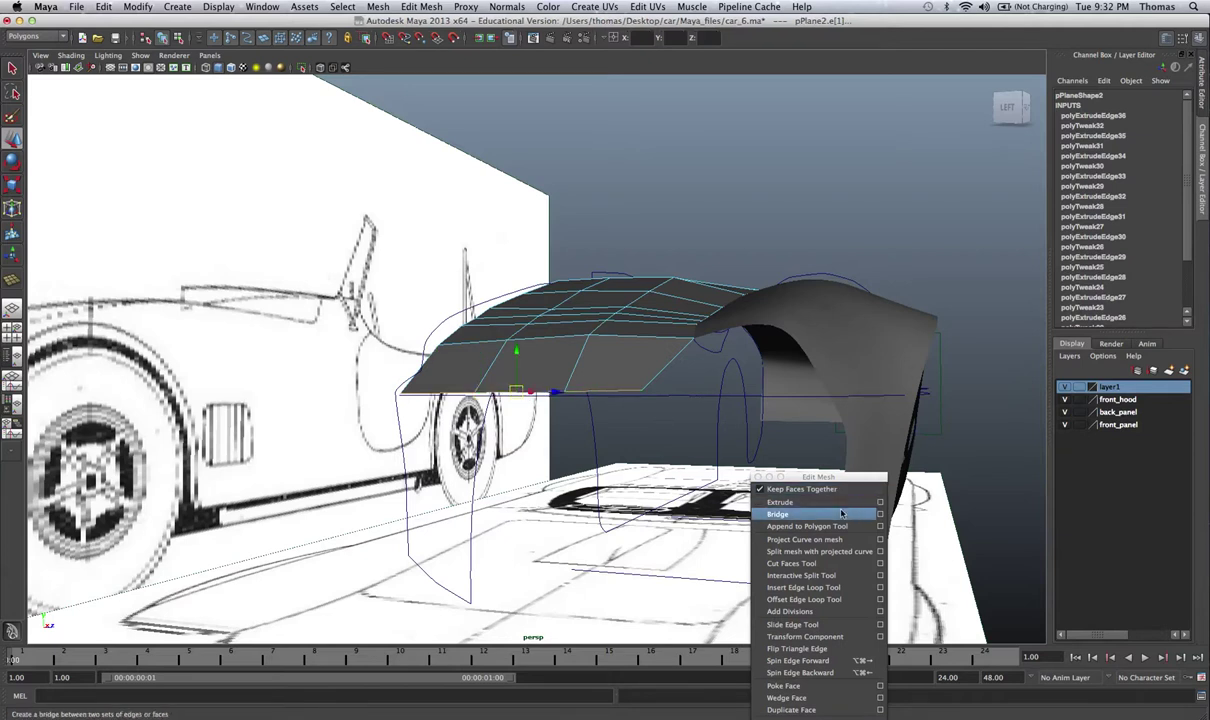
left_click(781, 501)
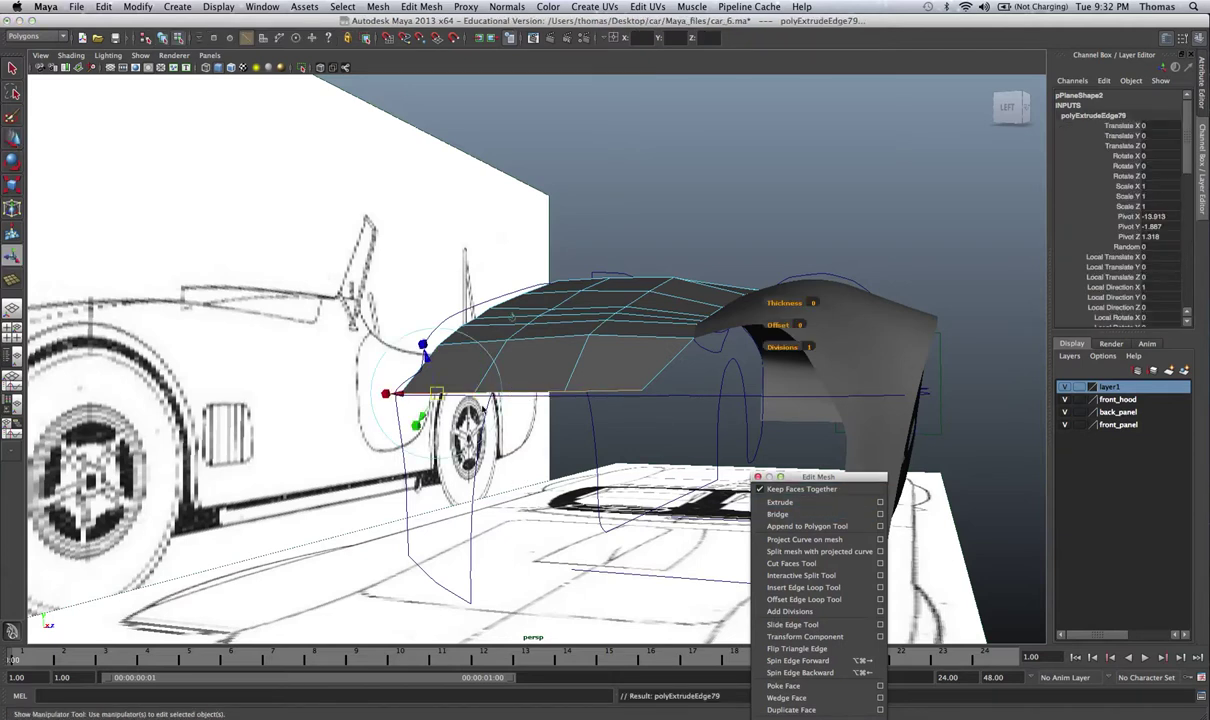
key("w")
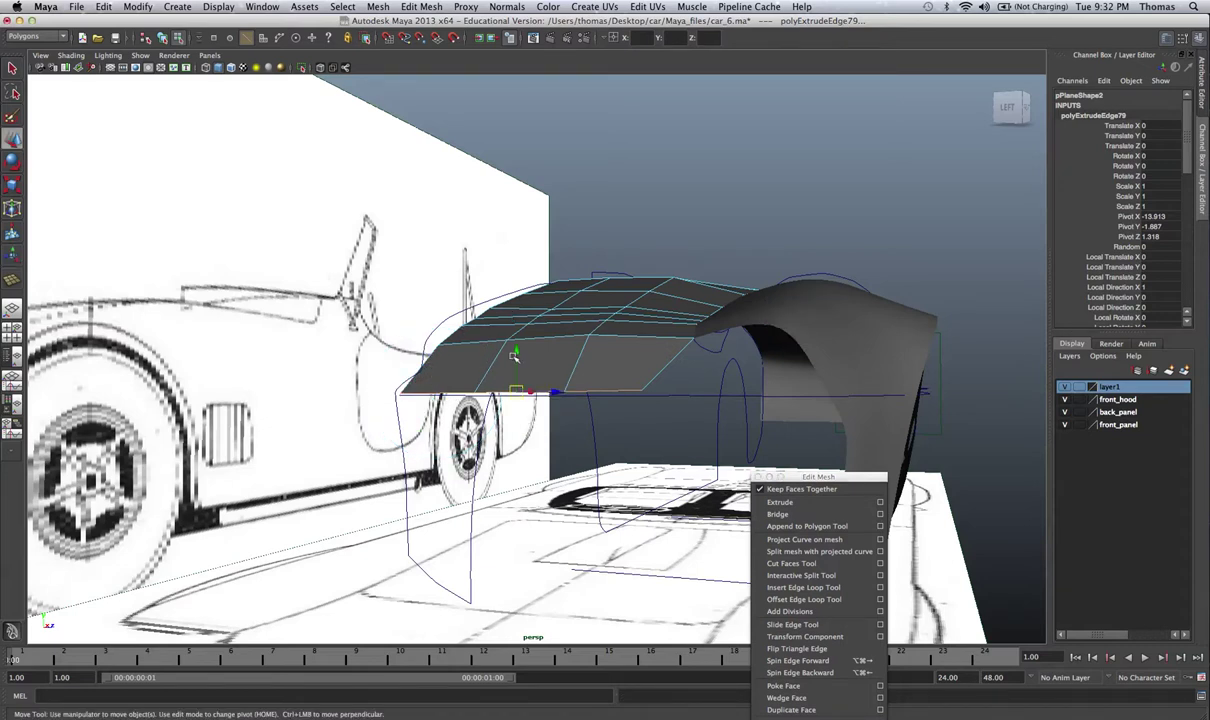
left_click_drag(514, 355, 517, 418)
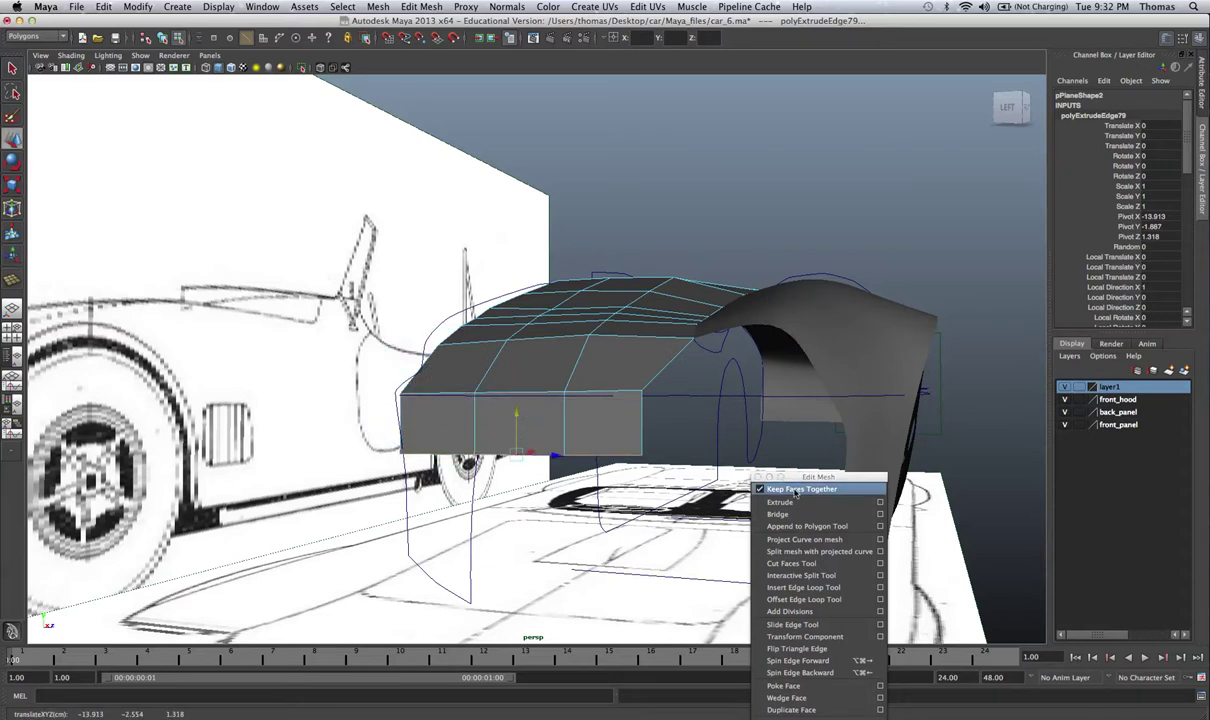
Move the floating Edit Mesh menu off the side view and switch the hood mesh to vertex editing there
key("space")
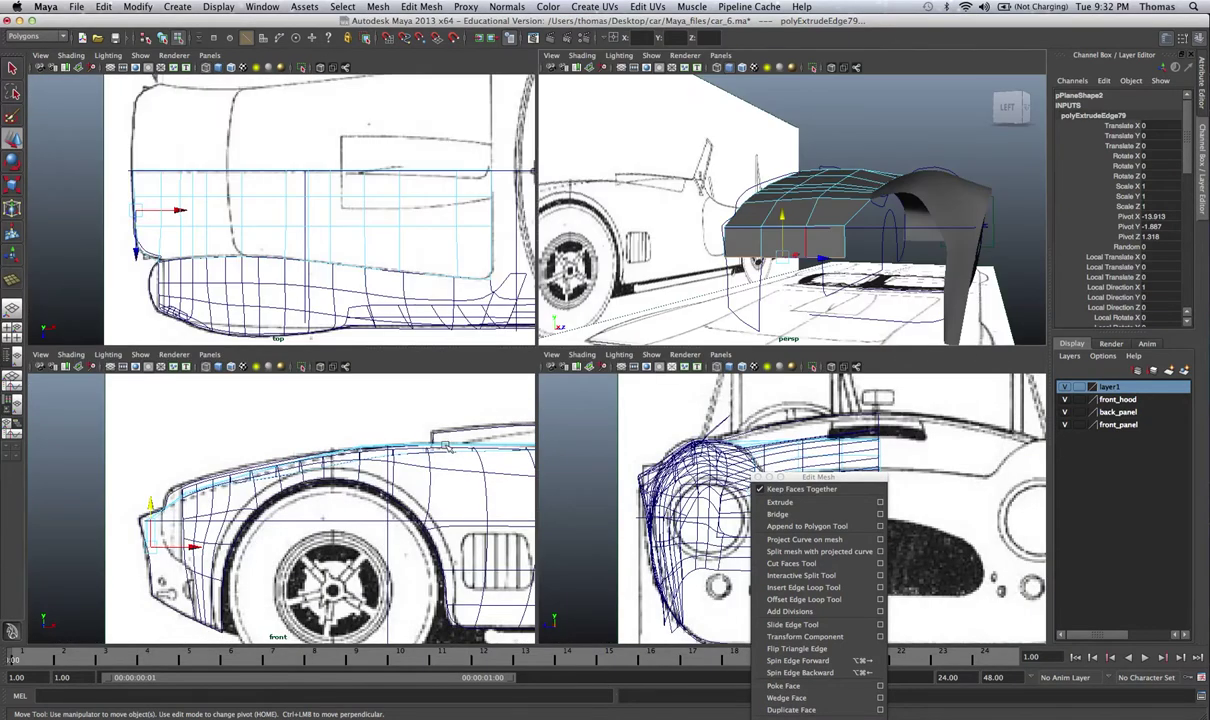
left_click_drag(818, 480, 1071, 484)
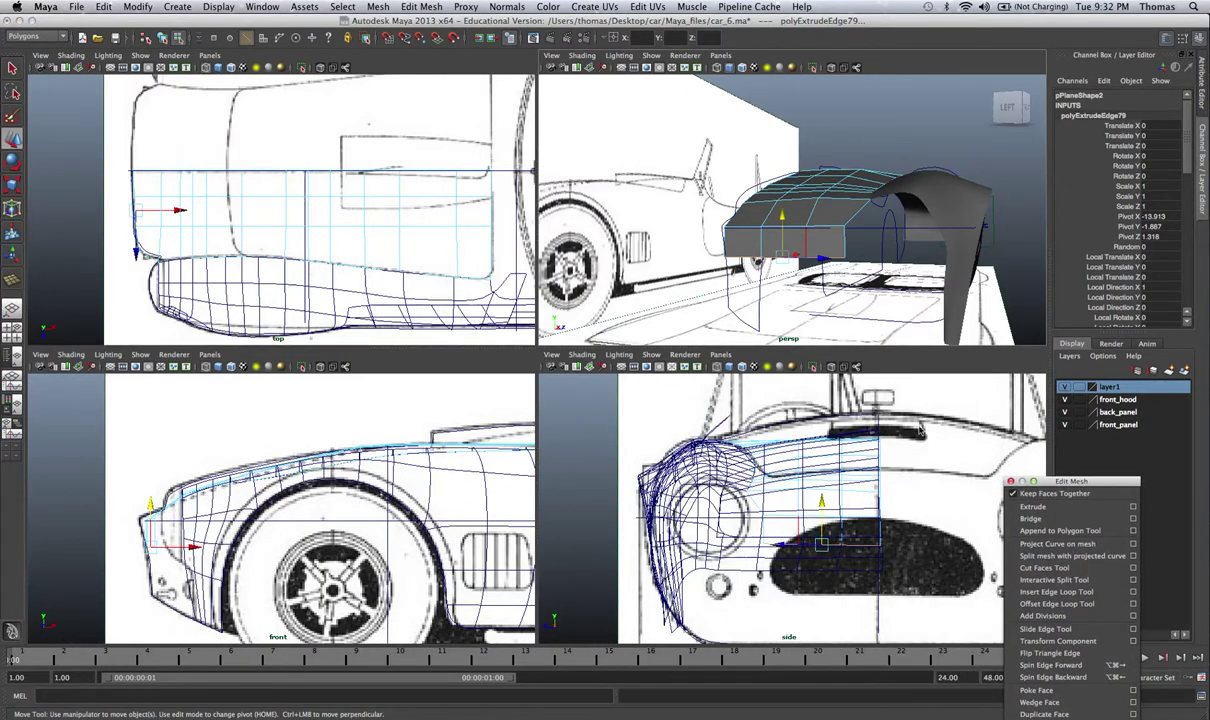
left_click(870, 410)
key("space")
right_click_drag(512, 451, 638, 431, "alt")
middle_click_drag(638, 431, 563, 367, "alt")
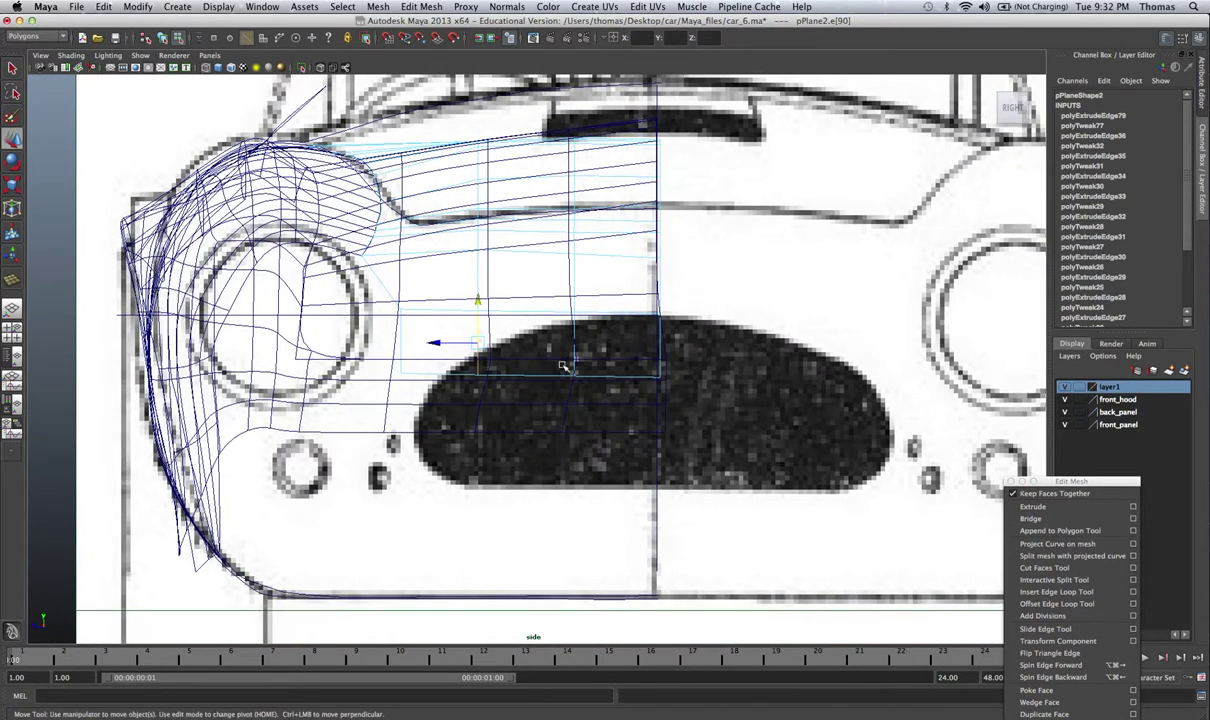
scroll(548, 369, "up", 2)
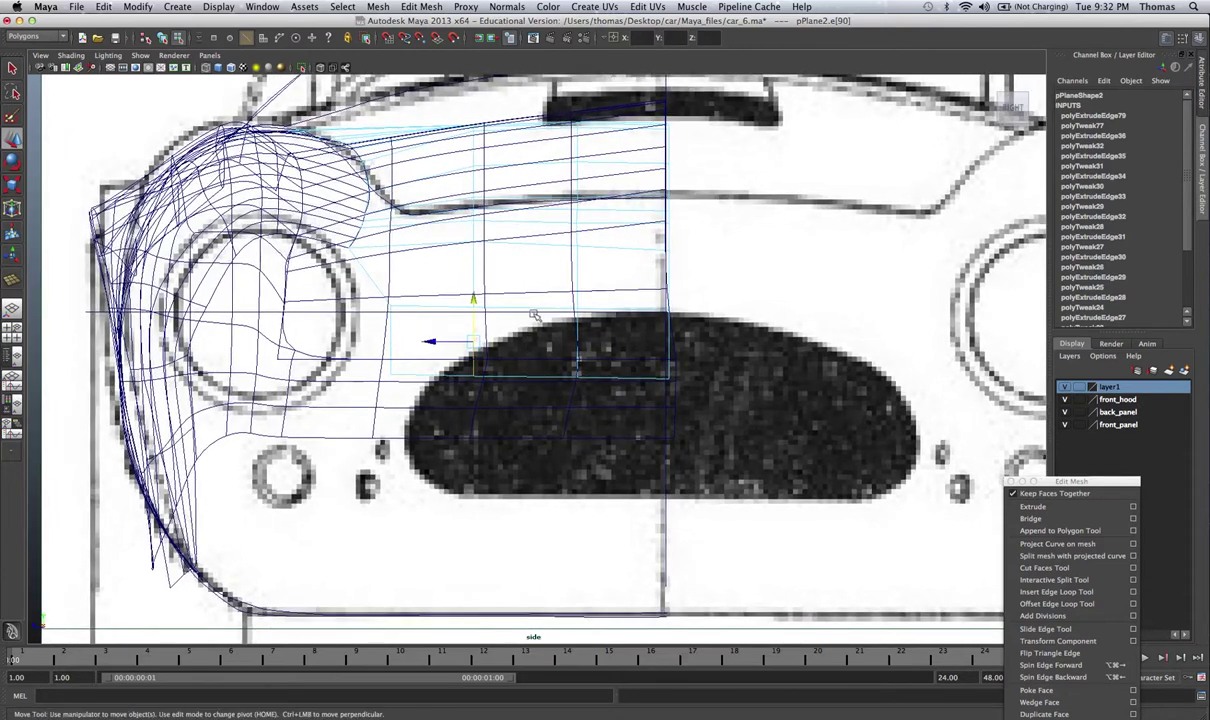
right_click_drag(535, 313, 442, 298)
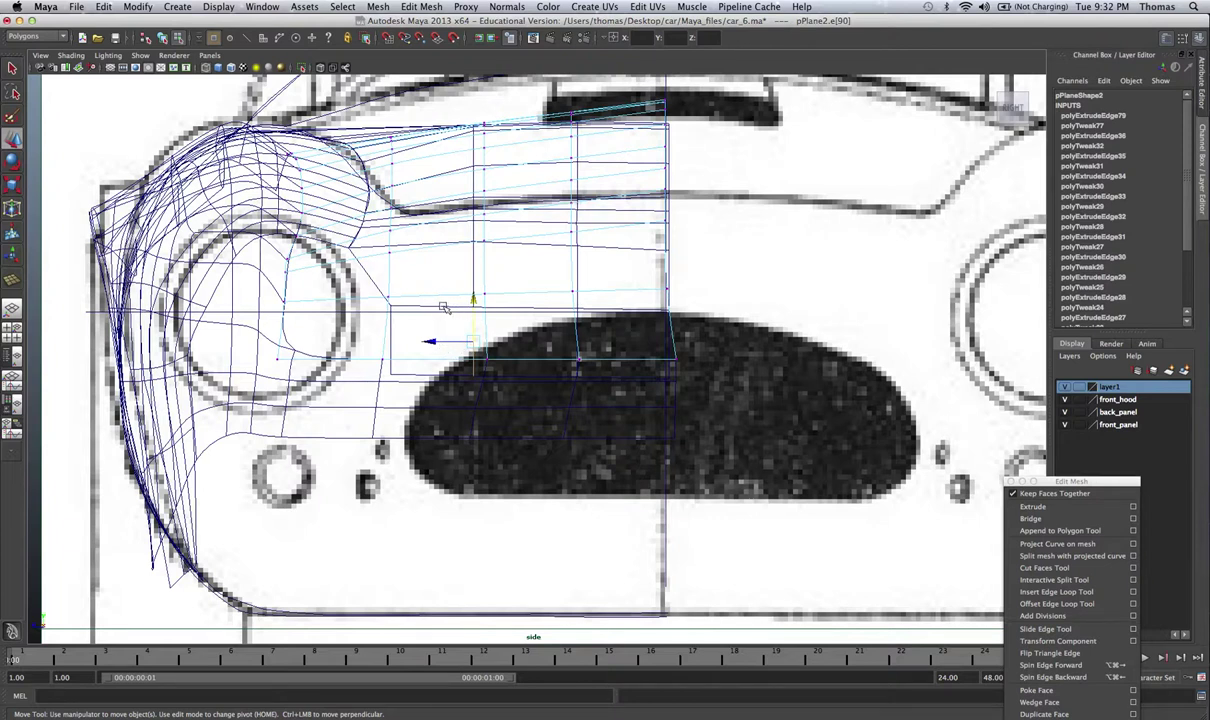
key("super+z")
right_click_drag(444, 311, 443, 307)
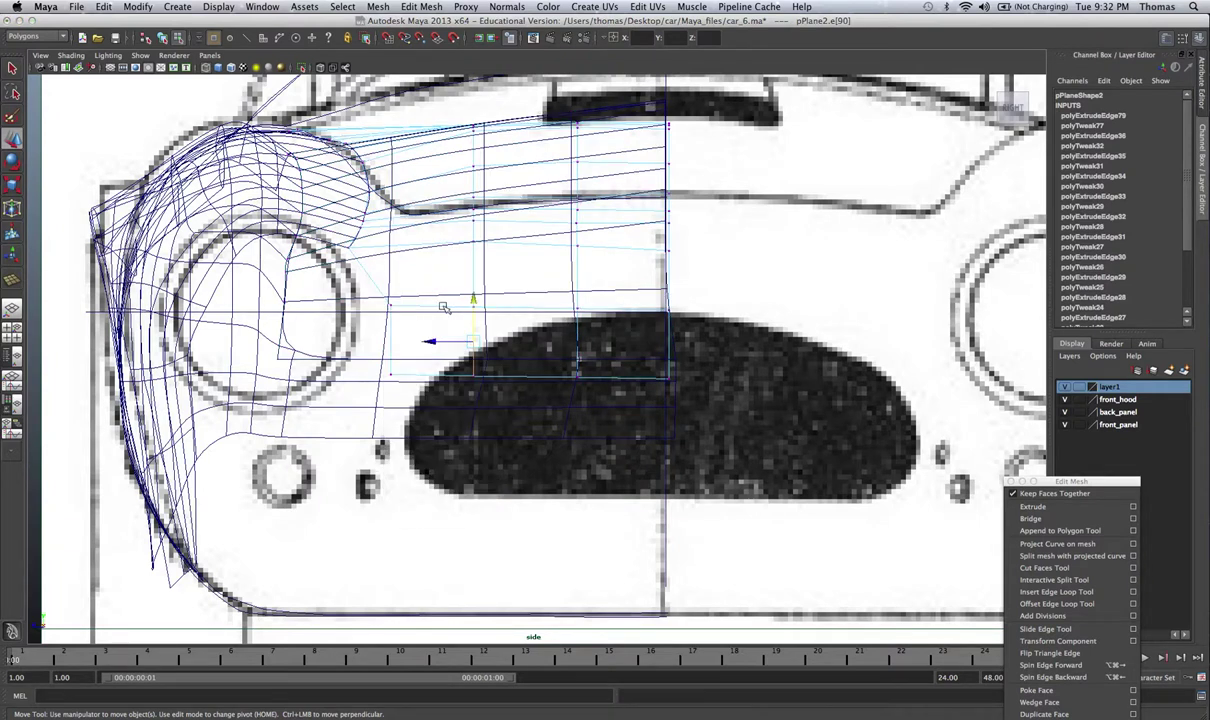
Toggle the visibility of the front_panel, layer1, front_hood and back_panel layers to check which meshes each one holds
left_click(1066, 425)
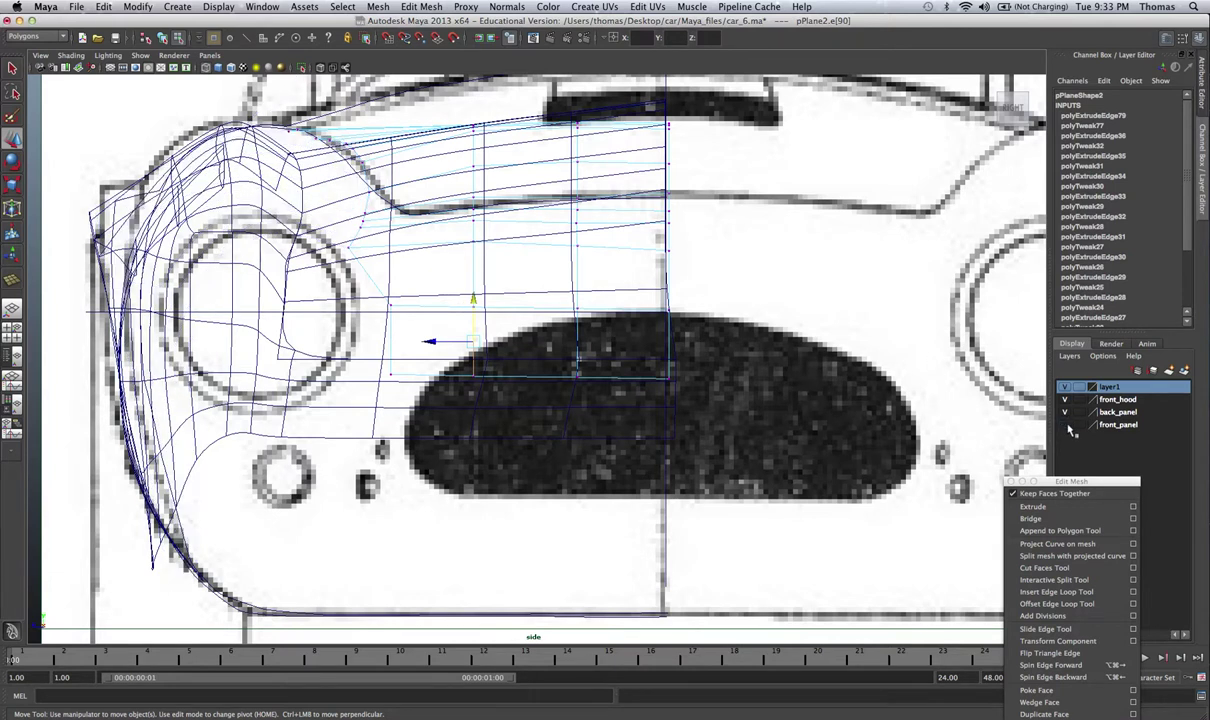
left_click(1066, 425)
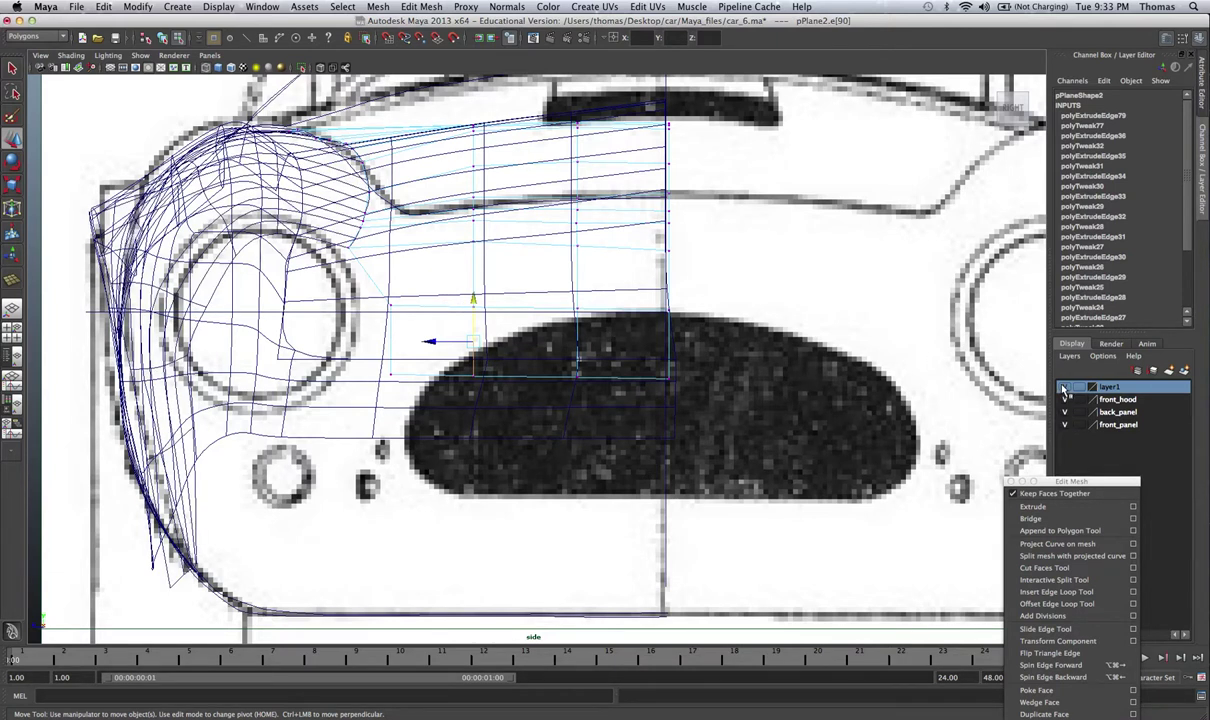
left_click(1066, 388)
left_click(1066, 388)
left_click(1066, 400)
left_click(1066, 400)
left_click(1066, 412)
left_click(1066, 412)
left_click(1066, 412)
left_click(1066, 412)
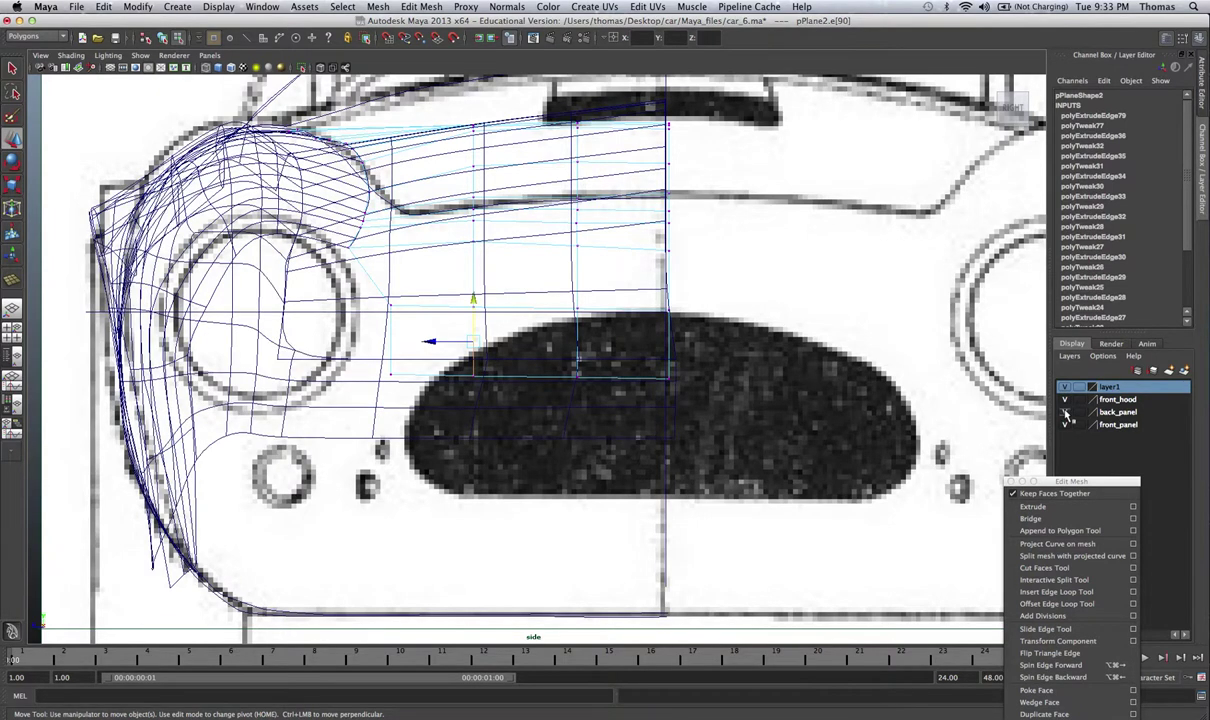
Create a new display layer
left_click(1071, 357)
left_click(1010, 346)
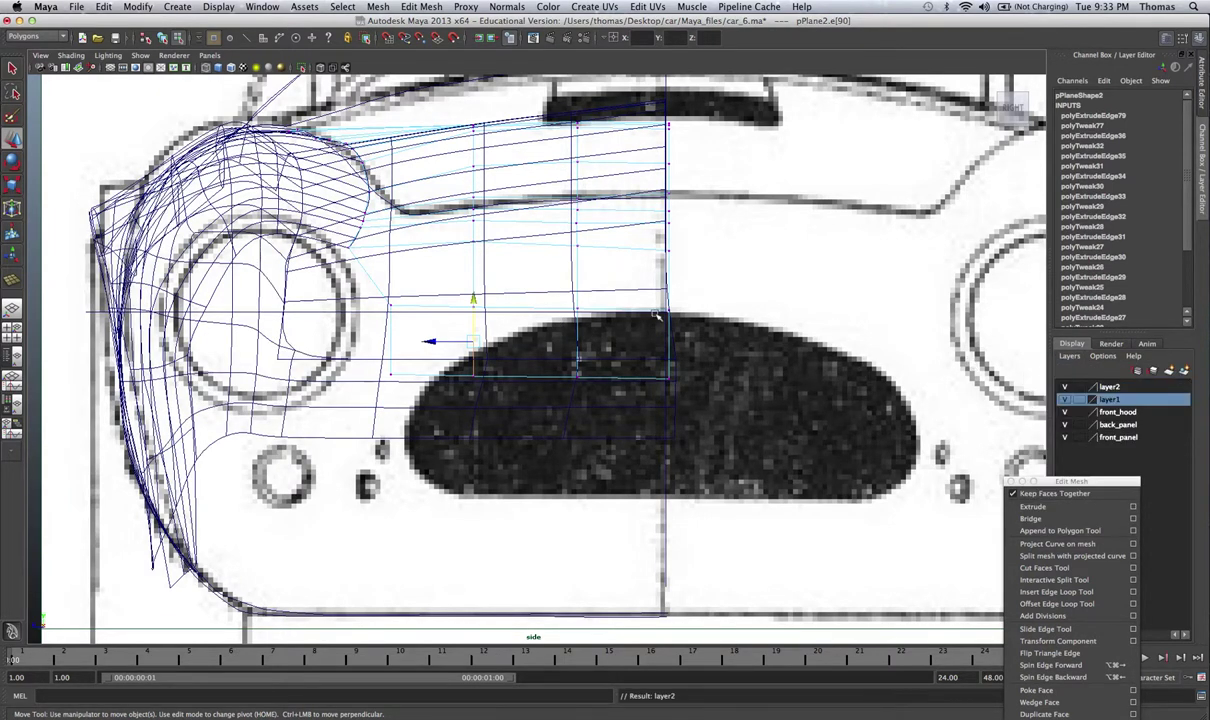
Check the front_hood and back_panel layers against the car body in perspective and hide the back_panel layer
key("space")
key("space")
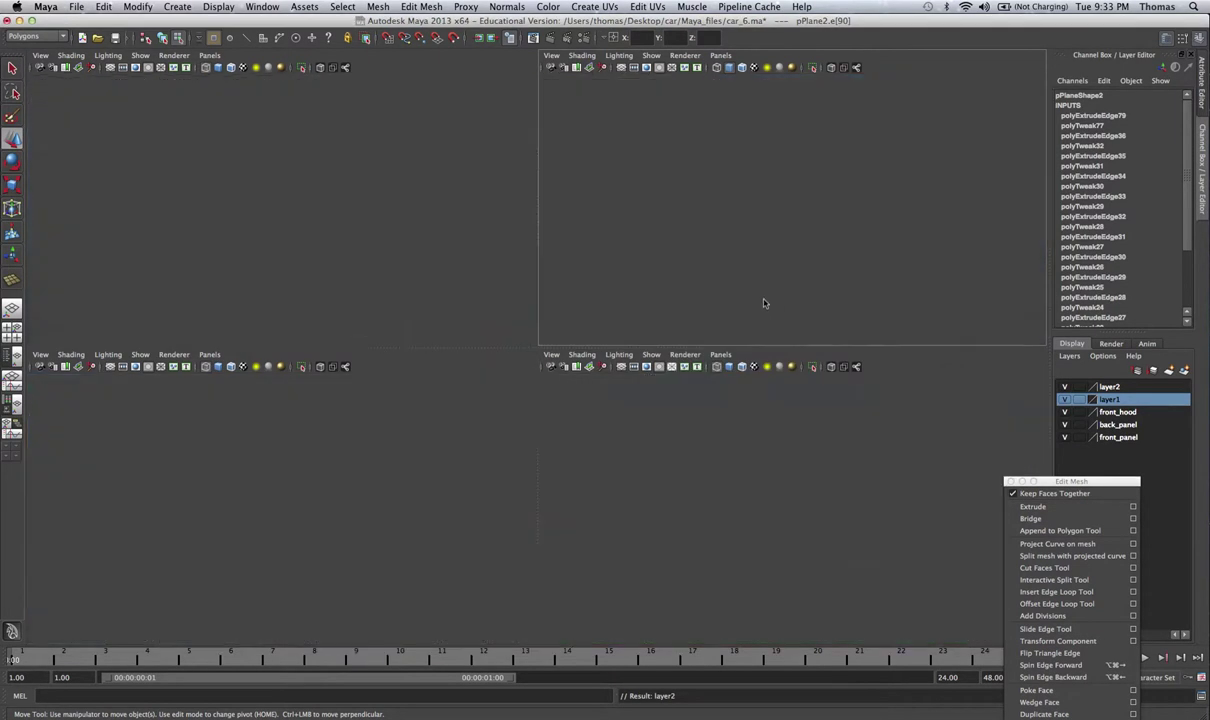
left_click_drag(769, 306, 716, 327, "alt")
right_click_drag(716, 327, 665, 324, "alt")
middle_click_drag(665, 324, 486, 321, "alt")
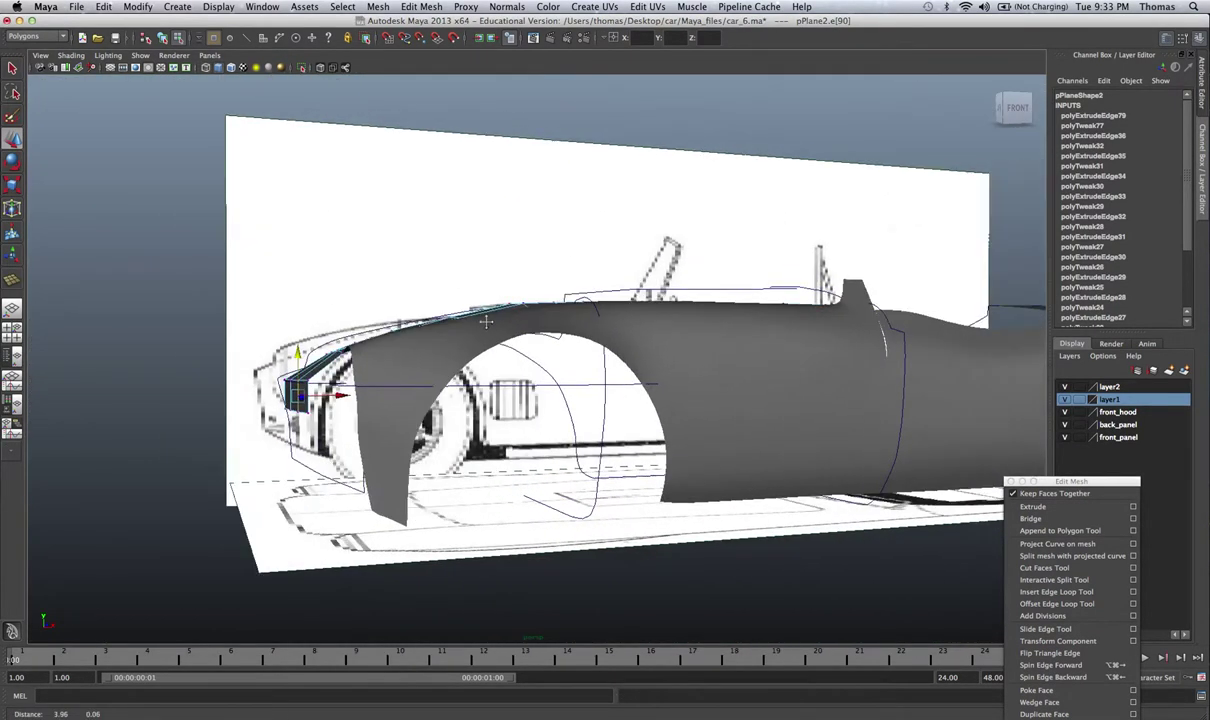
left_click_drag(486, 320, 350, 330, "alt")
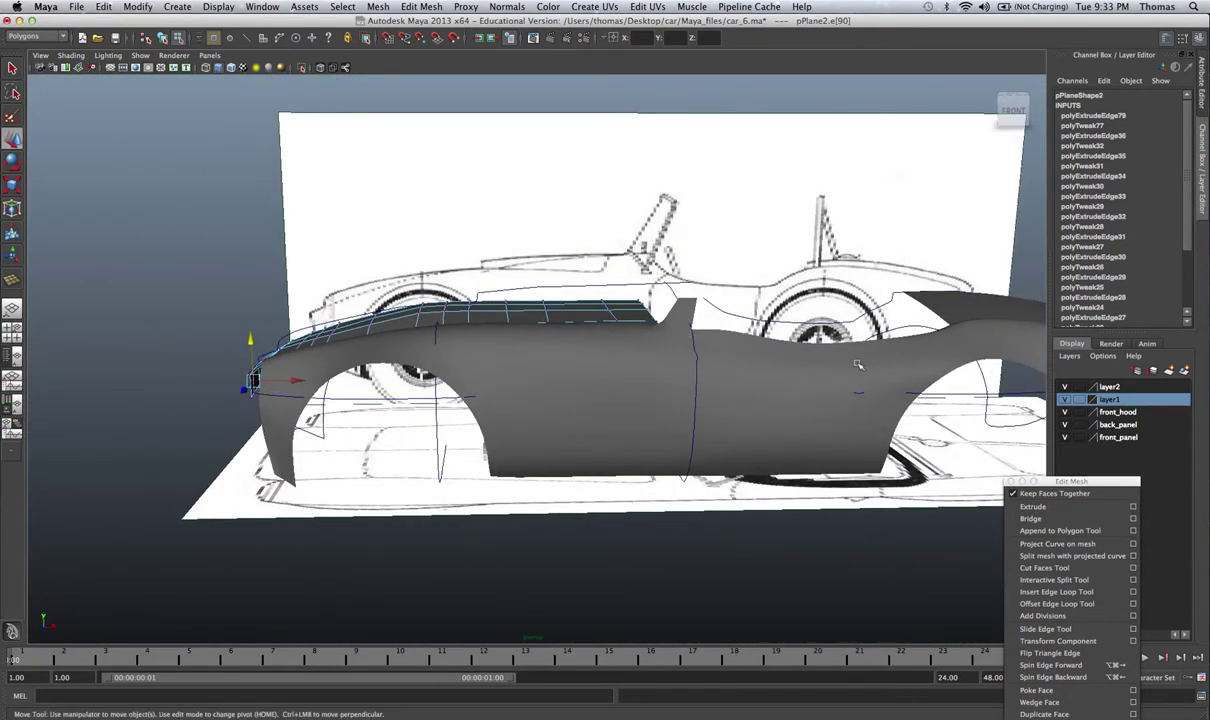
left_click(1066, 412)
left_click(1066, 412)
left_click(1066, 425)
left_click(1066, 425)
left_click(1066, 425)
left_click(972, 321)
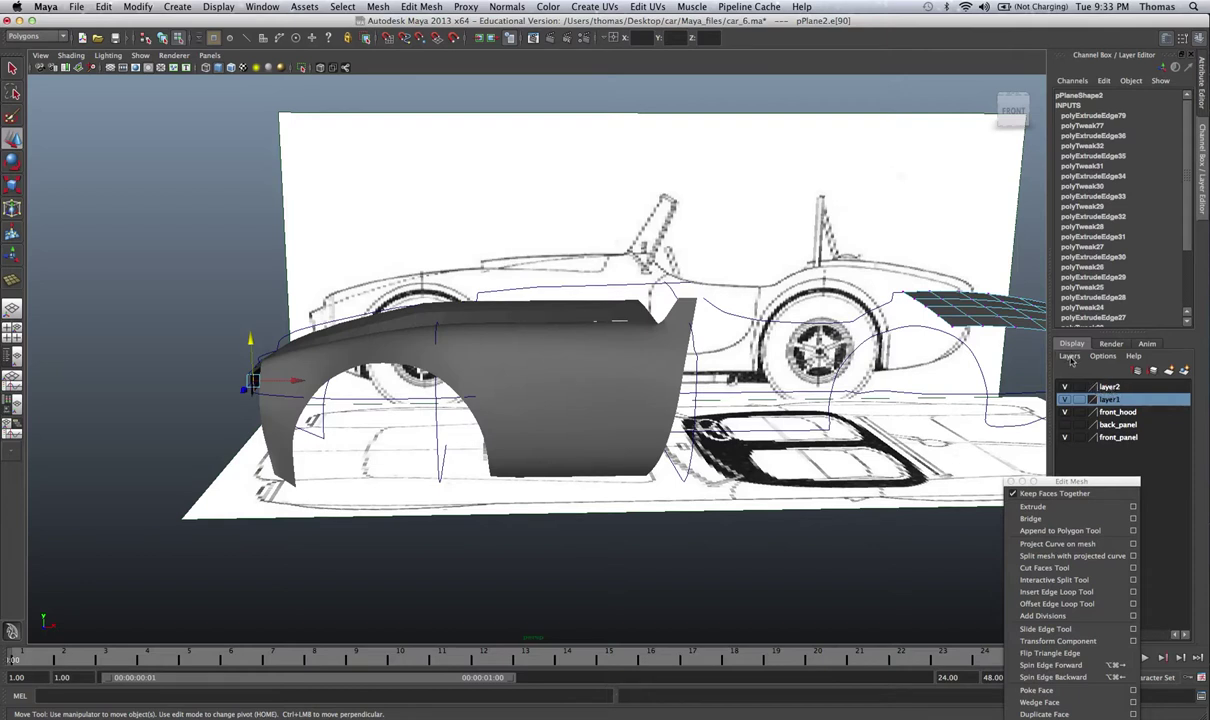
Select the rear deck mesh as an object and create another display layer for it, keeping the layer's default settings
left_click(1113, 388)
right_click_drag(1113, 388, 1097, 398)
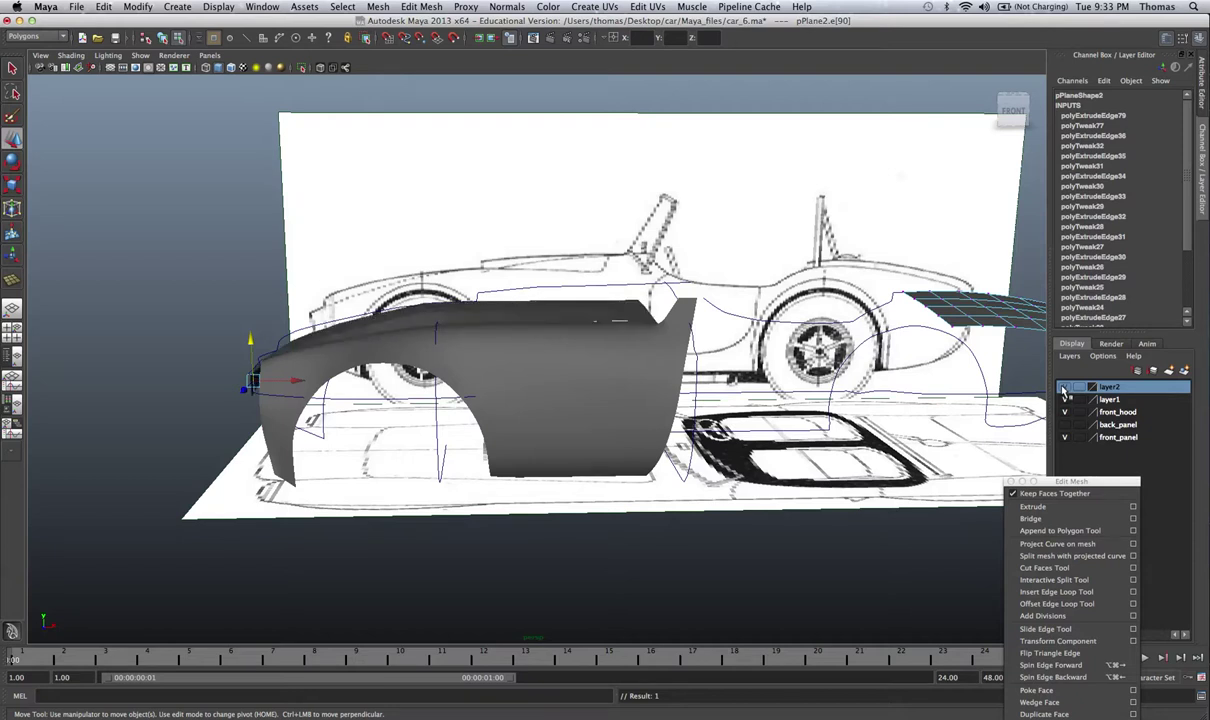
right_click_drag(950, 308, 985, 290)
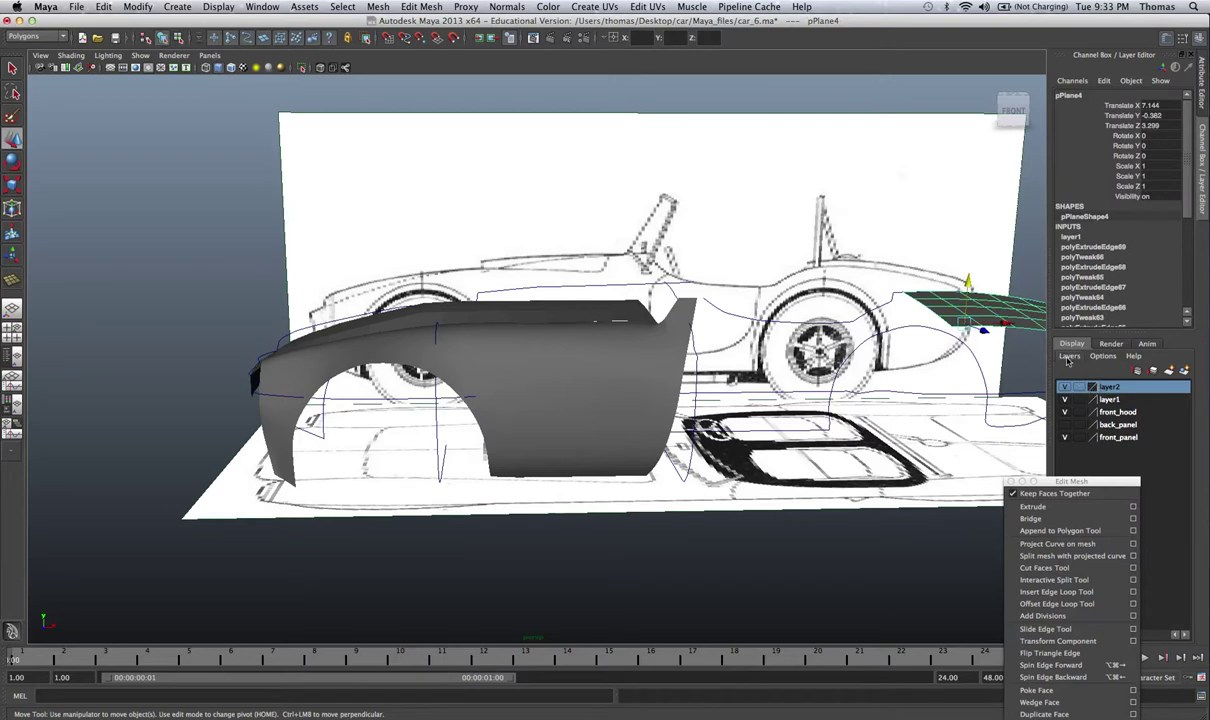
left_click(1069, 356)
left_click(1075, 376)
double_click(1112, 387)
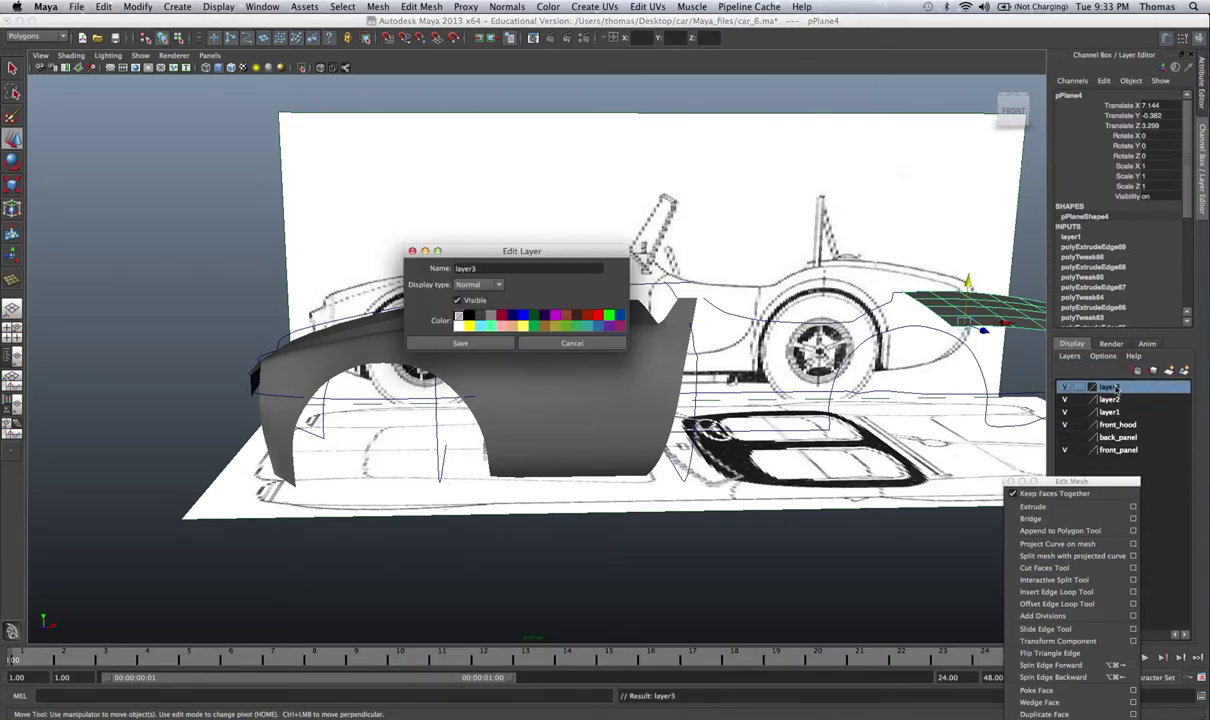
left_click(568, 343)
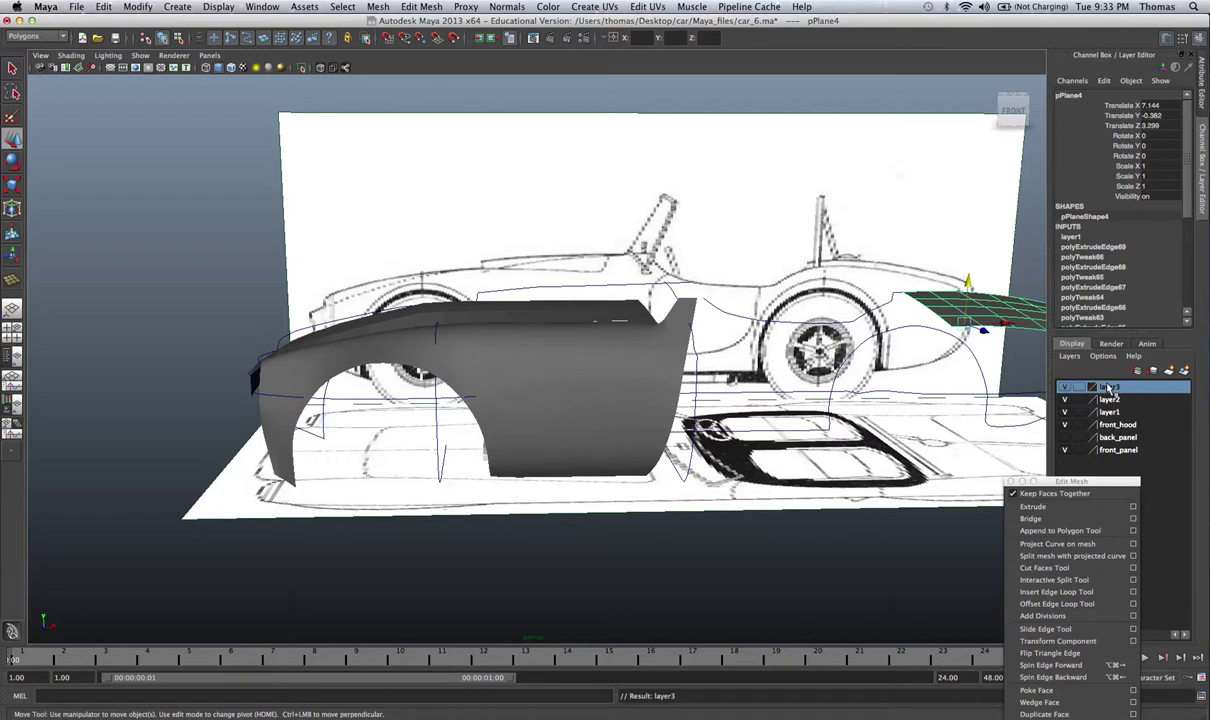
Add the selected rear deck mesh to the new display layer and hide that layer
right_click(1108, 388)
left_click(1127, 405)
left_click(1065, 389)
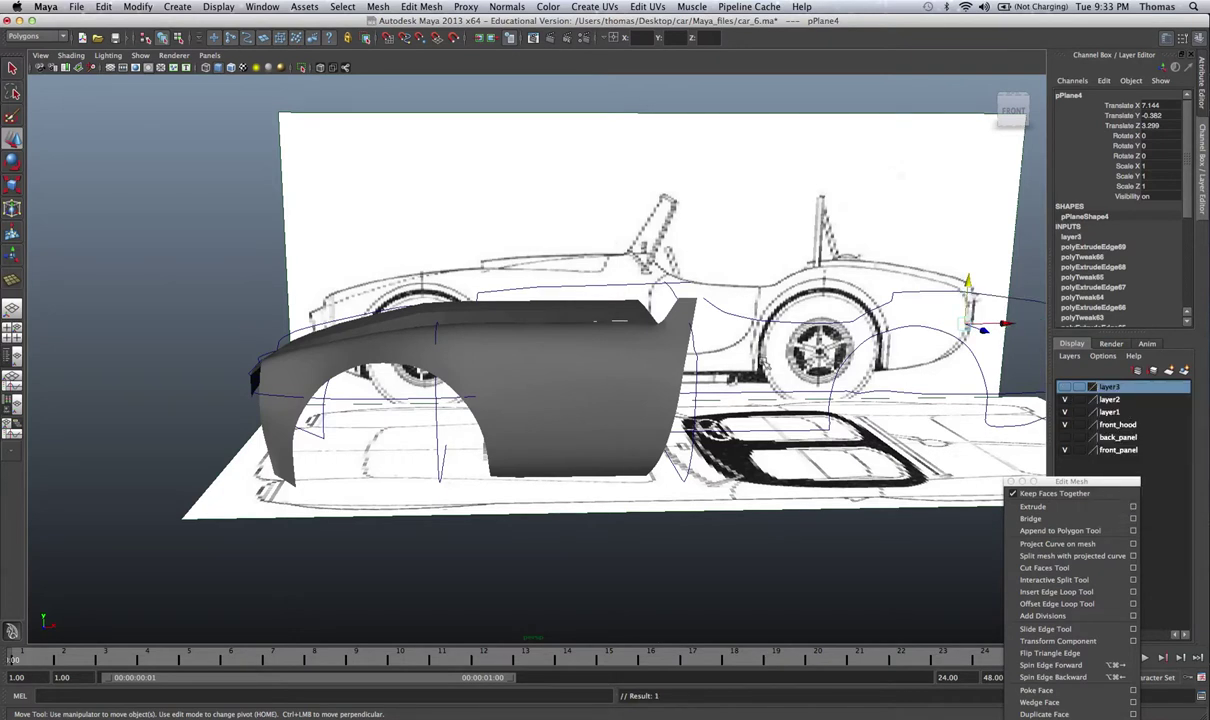
Select the front hood mesh, enter vertex mode in the side view and nudge the centre-line vertices near the hood seam upward
left_click(546, 314)
key("space")
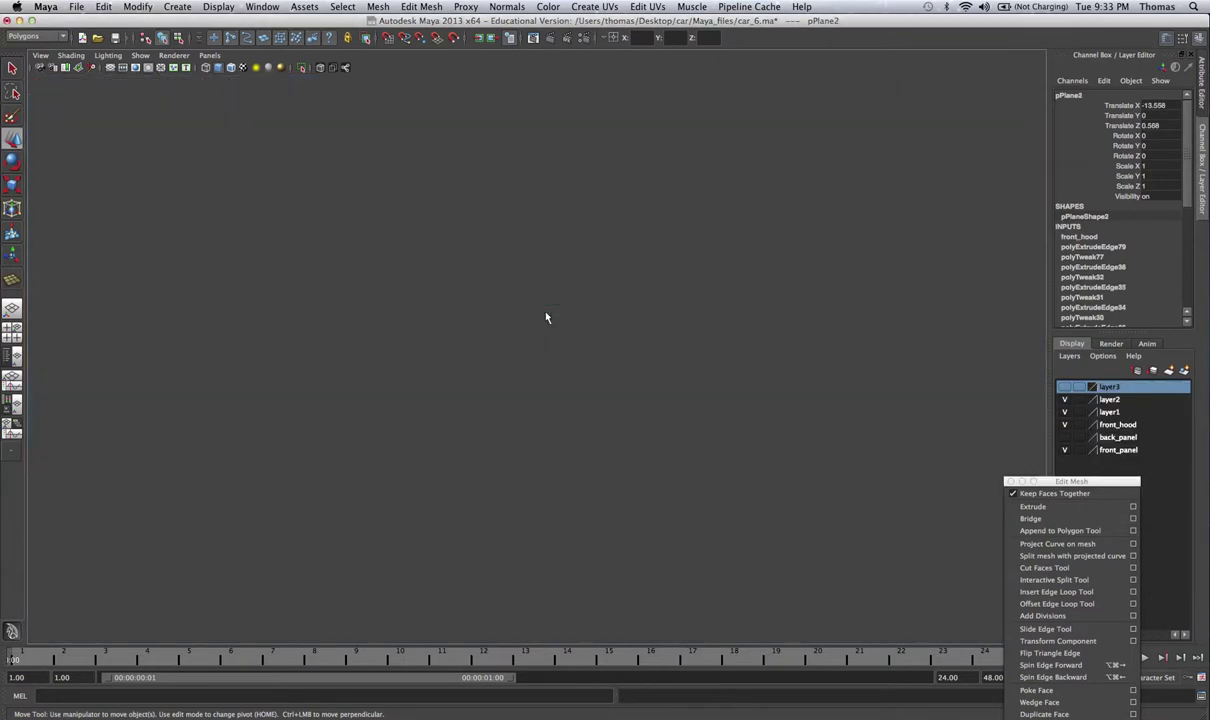
key("space")
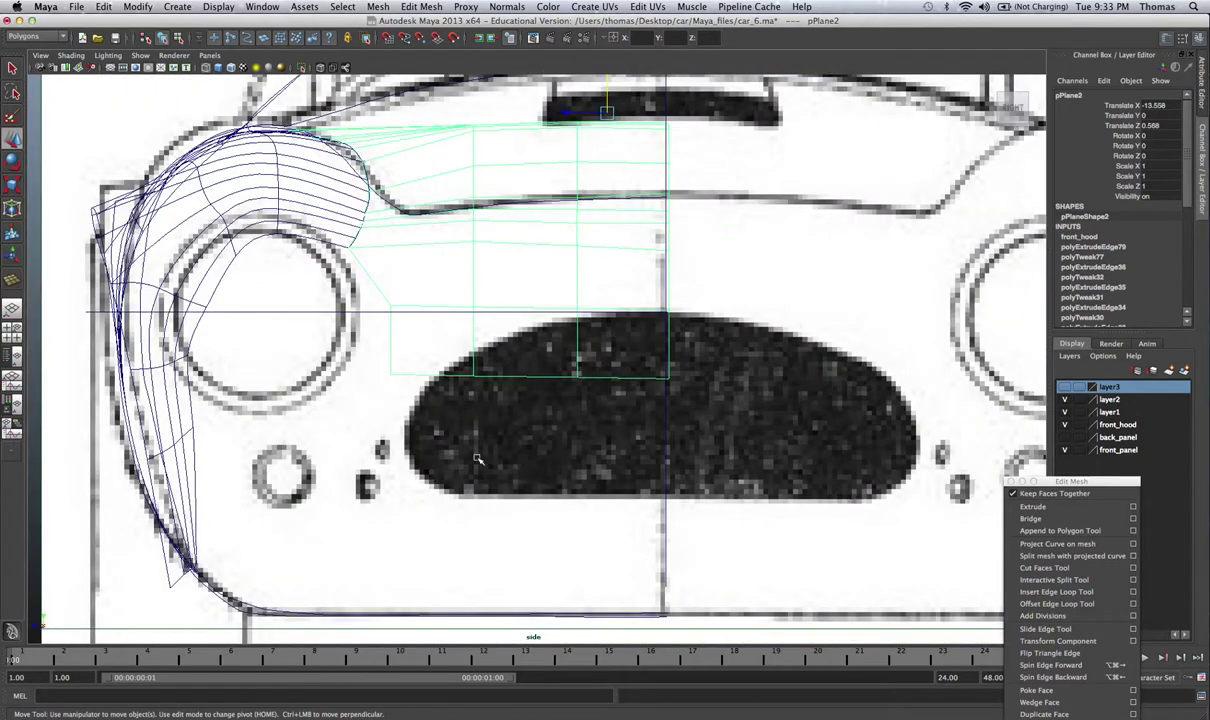
scroll(576, 442, "up", 4)
middle_click_drag(577, 442, 576, 448, "alt")
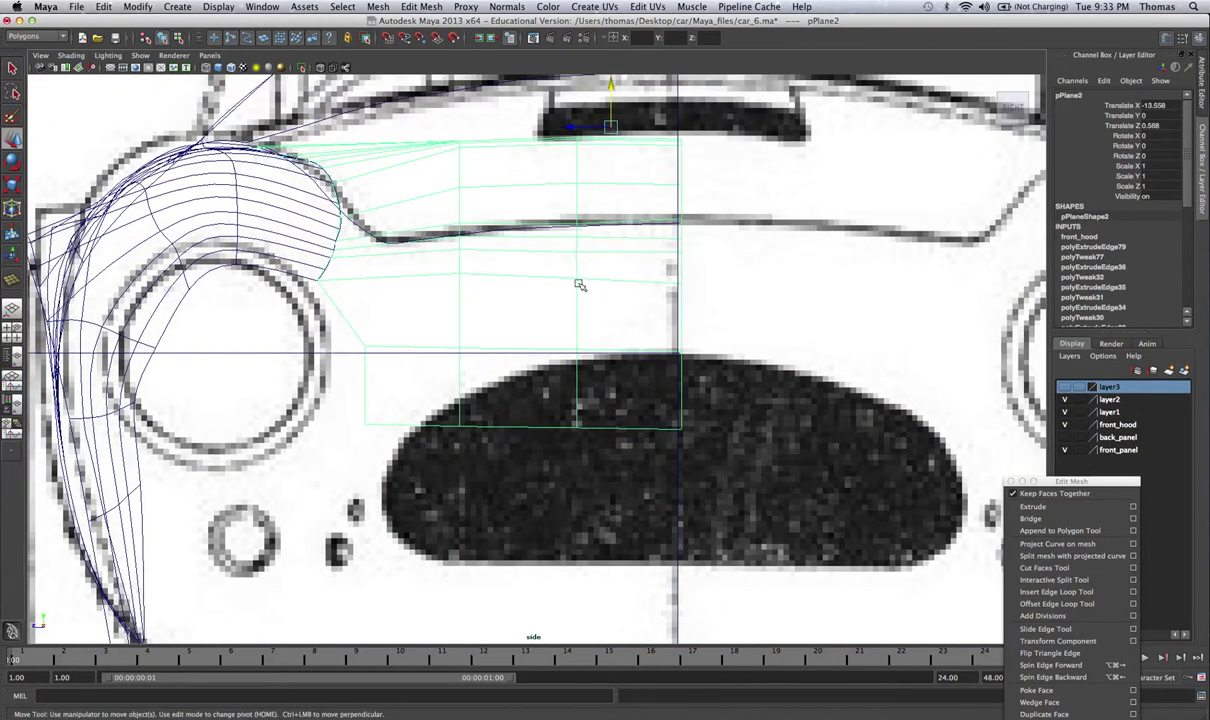
right_click_drag(579, 283, 528, 281)
left_click_drag(556, 223, 577, 209)
left_click_drag(675, 209, 690, 294)
left_click_drag(682, 223, 682, 216)
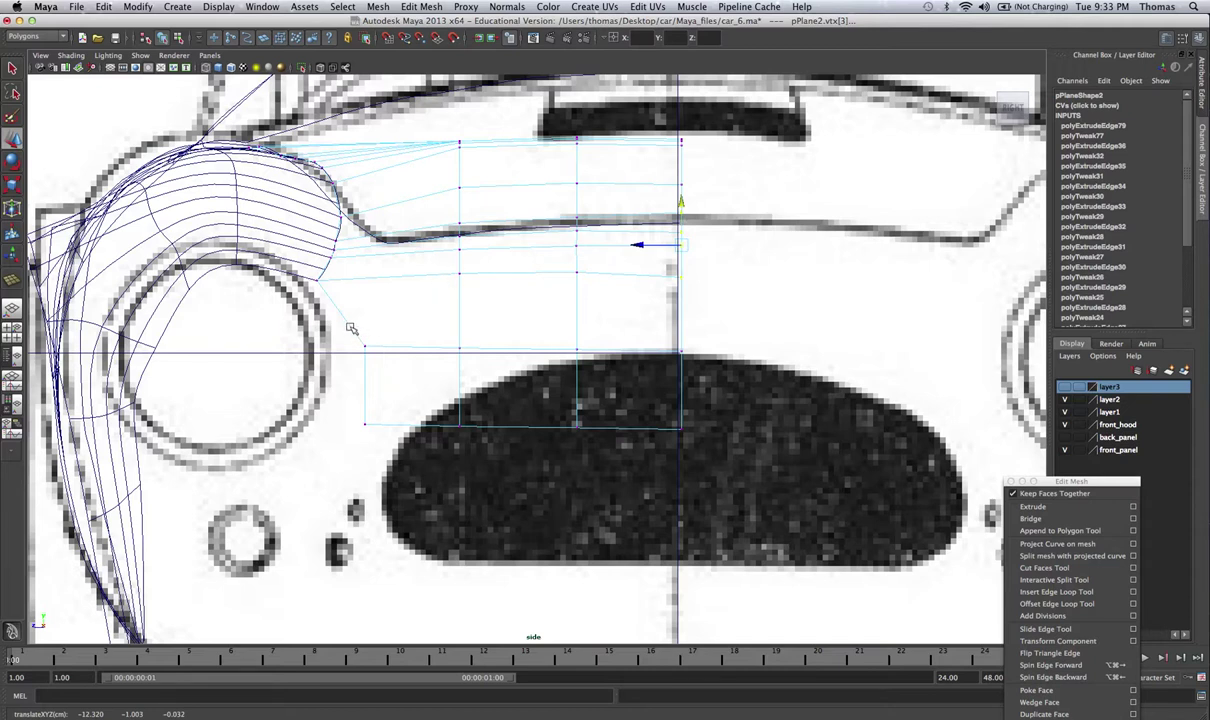
Reshape the nose's two lowest vertex rows to follow the grille's upper outline and the inner side of the headlight
mouse_move(350, 326)
left_mouse_down()
mouse_move(386, 366)
mouse_move(334, 320)
left_mouse_up()
left_click_drag(431, 334, 660, 352)
left_click_drag(572, 357, 548, 314)
left_click_drag(548, 391, 630, 351)
left_click_drag(426, 391, 461, 395)
left_click_drag(350, 406, 327, 423)
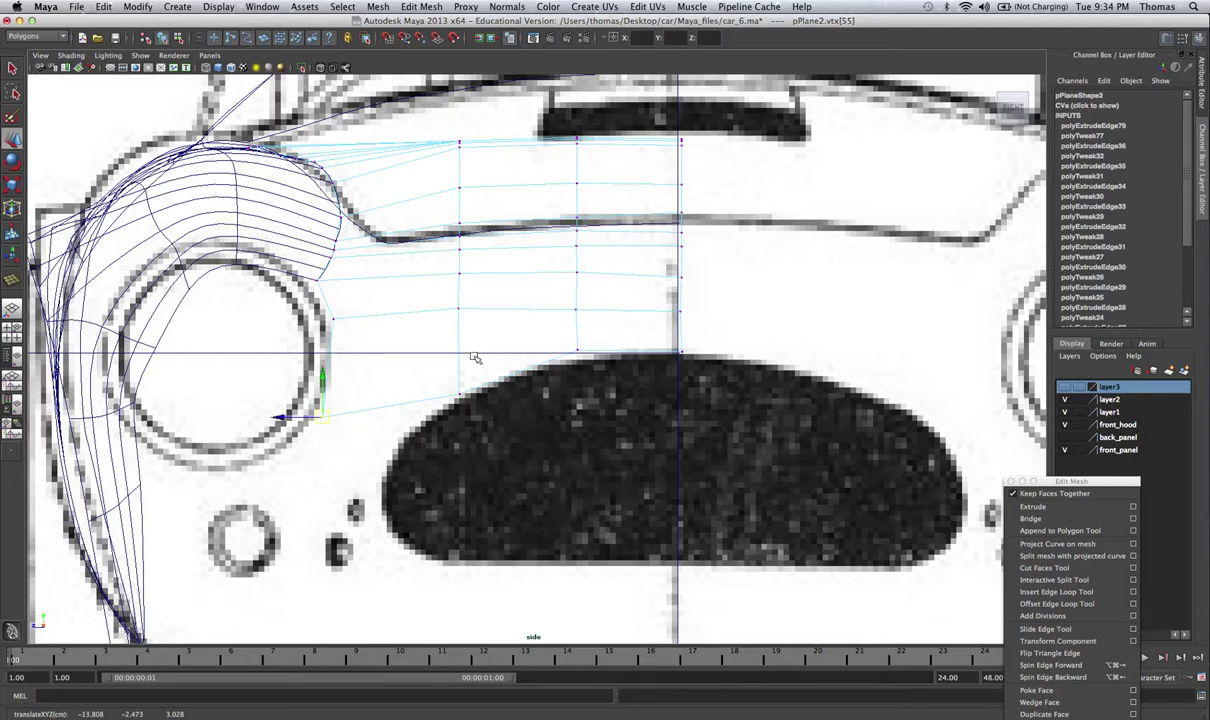
Extrude the three bottom edges of the nose mesh and move the new edges down into the grille area
right_click(435, 398)
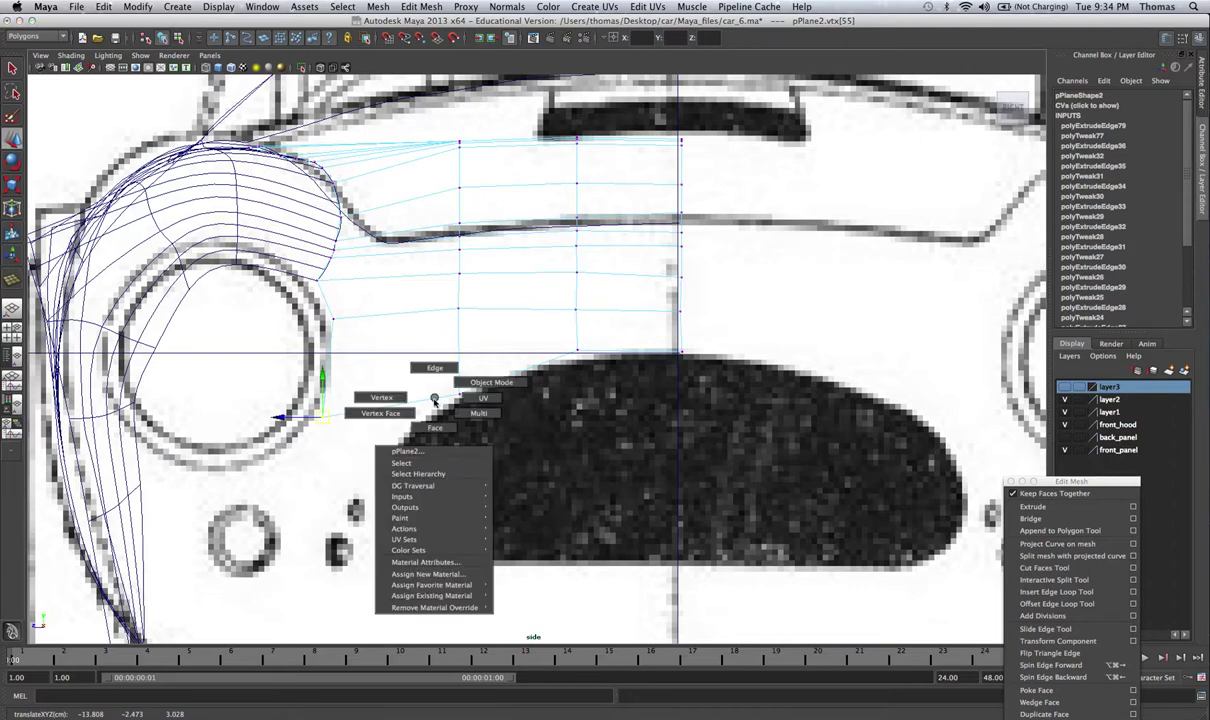
right_click_drag(434, 400, 433, 367)
left_click(399, 403)
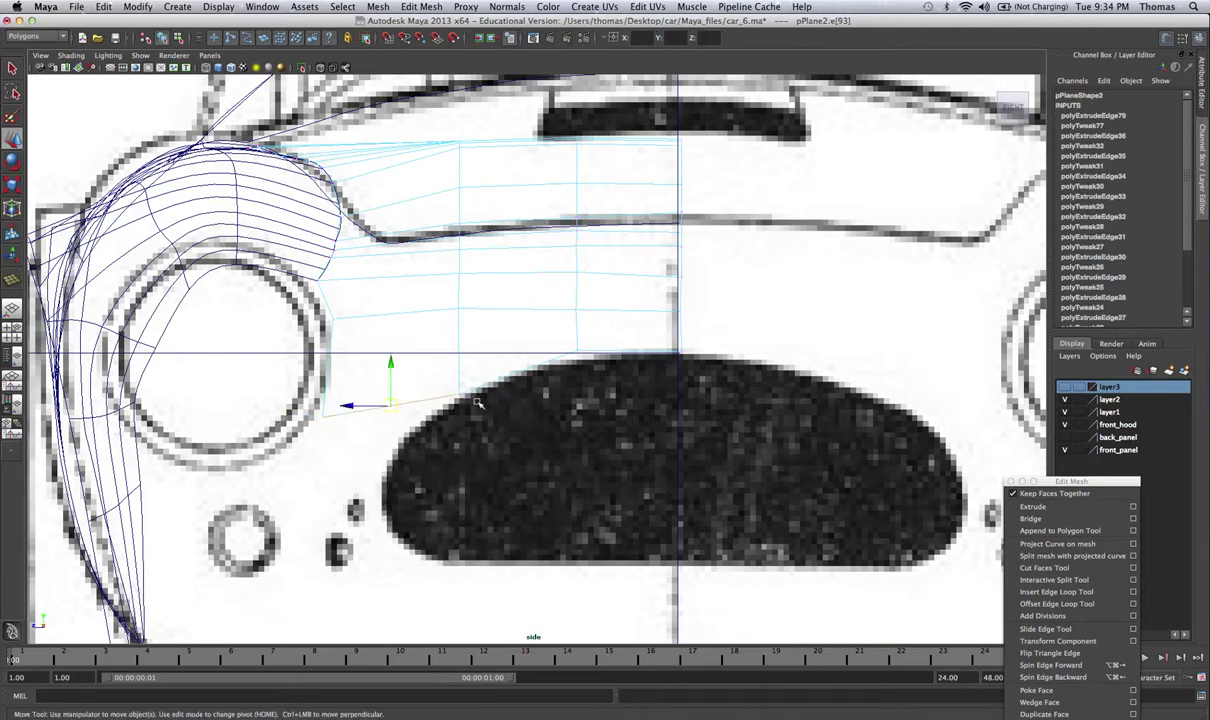
left_click_drag(517, 362, 521, 396, "shift")
left_click_drag(631, 341, 628, 375, "shift")
left_click(1040, 507)
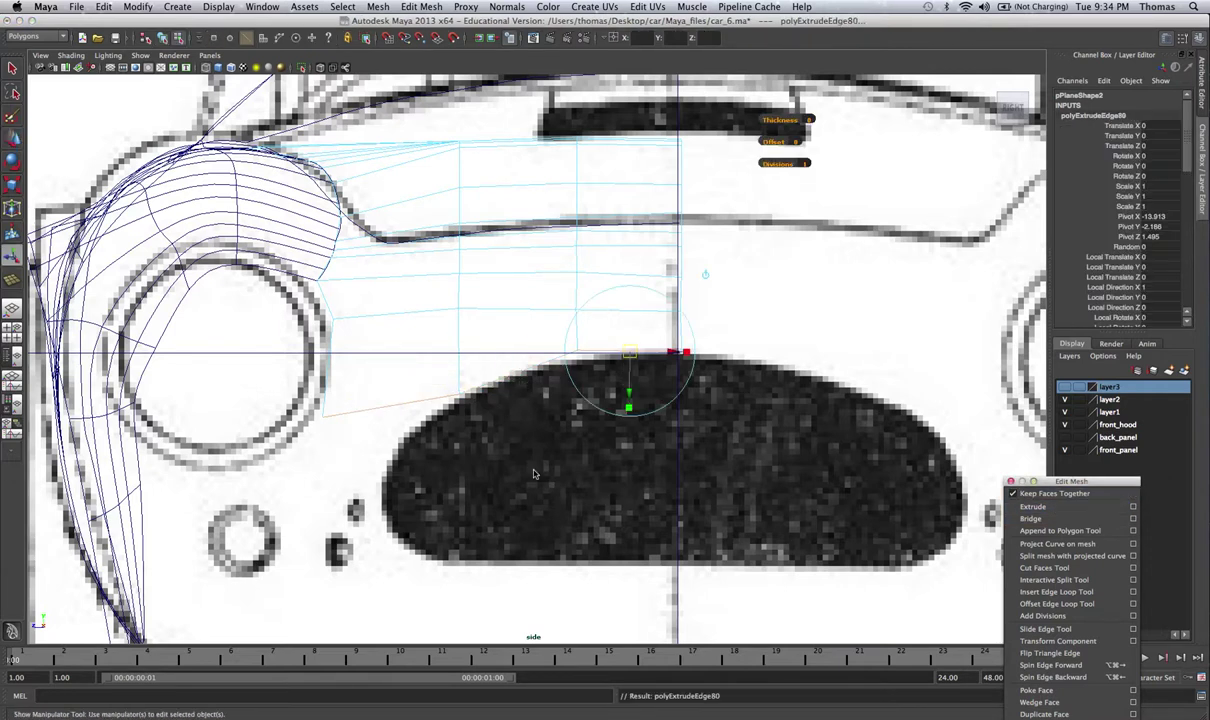
key("w")
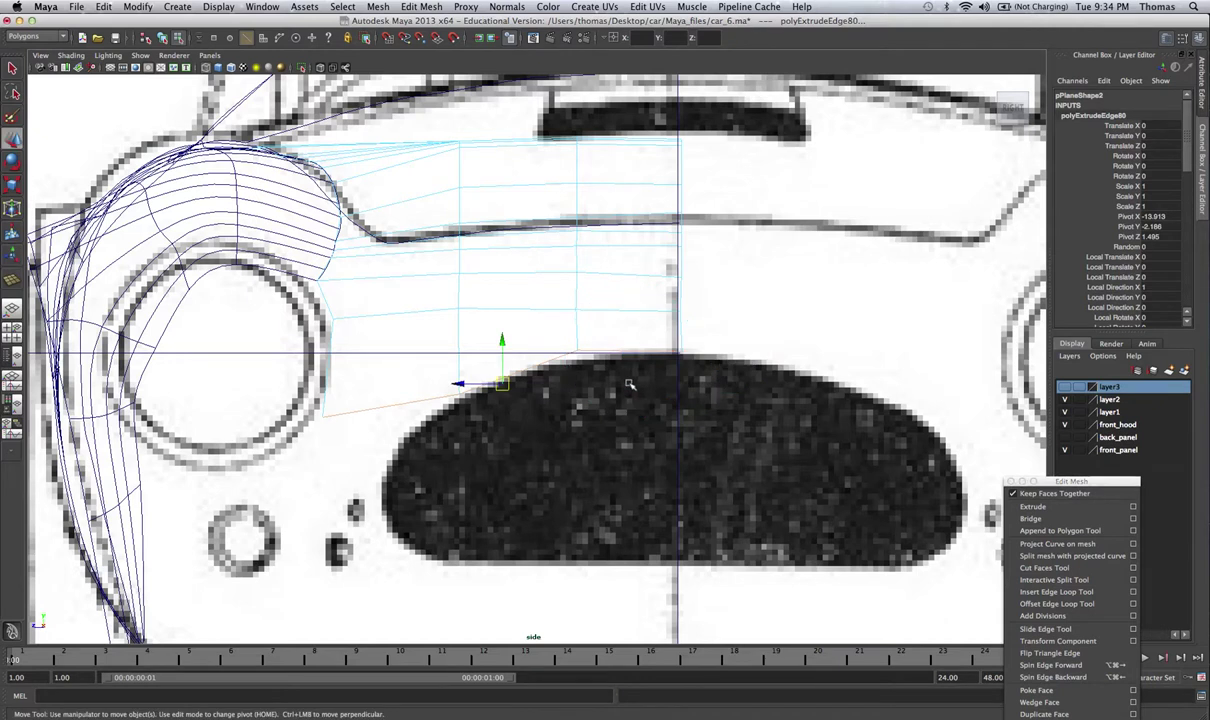
left_click_drag(502, 358, 500, 512)
Extrude the nose's bottom edges two more times down to about the grille's lower edge
key("g")
key("w")
key("g")
key("w")
scroll(396, 516, "up", 1)
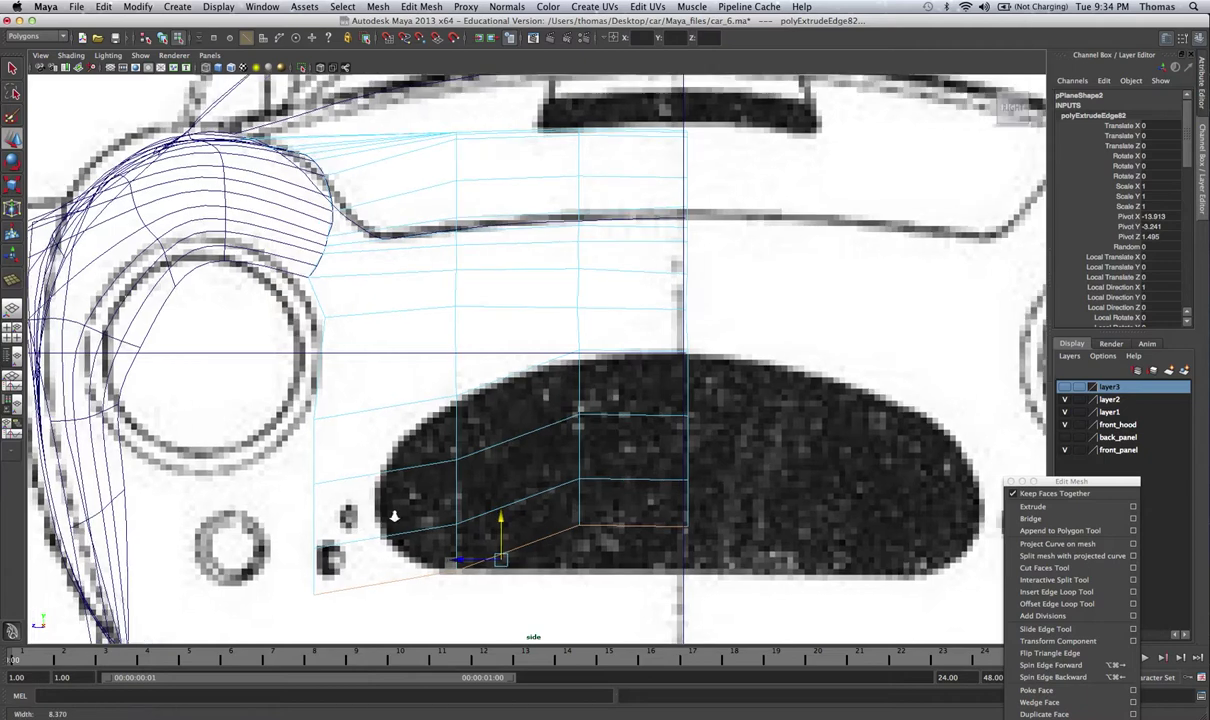
Extrude the bottom edges twice more from the grille's lower edge down toward the lower body outline
middle_click_drag(396, 516, 383, 408, "alt")
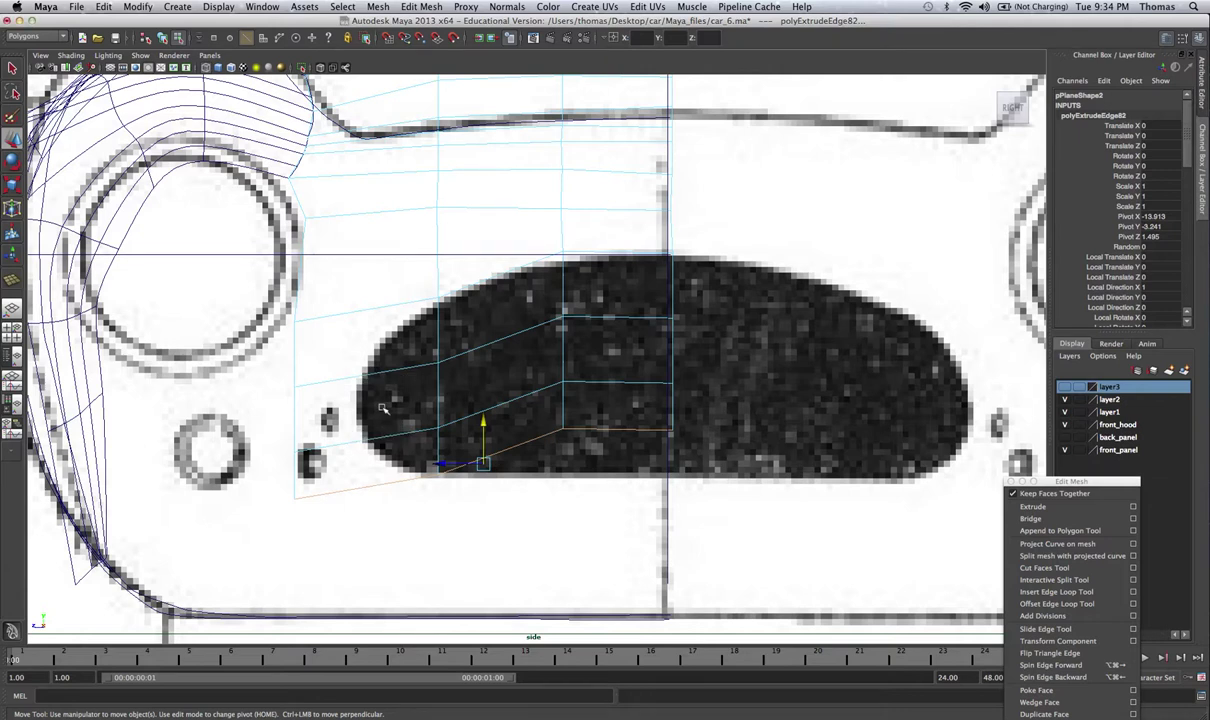
key("g")
key("w")
left_click_drag(487, 430, 484, 517)
key("g")
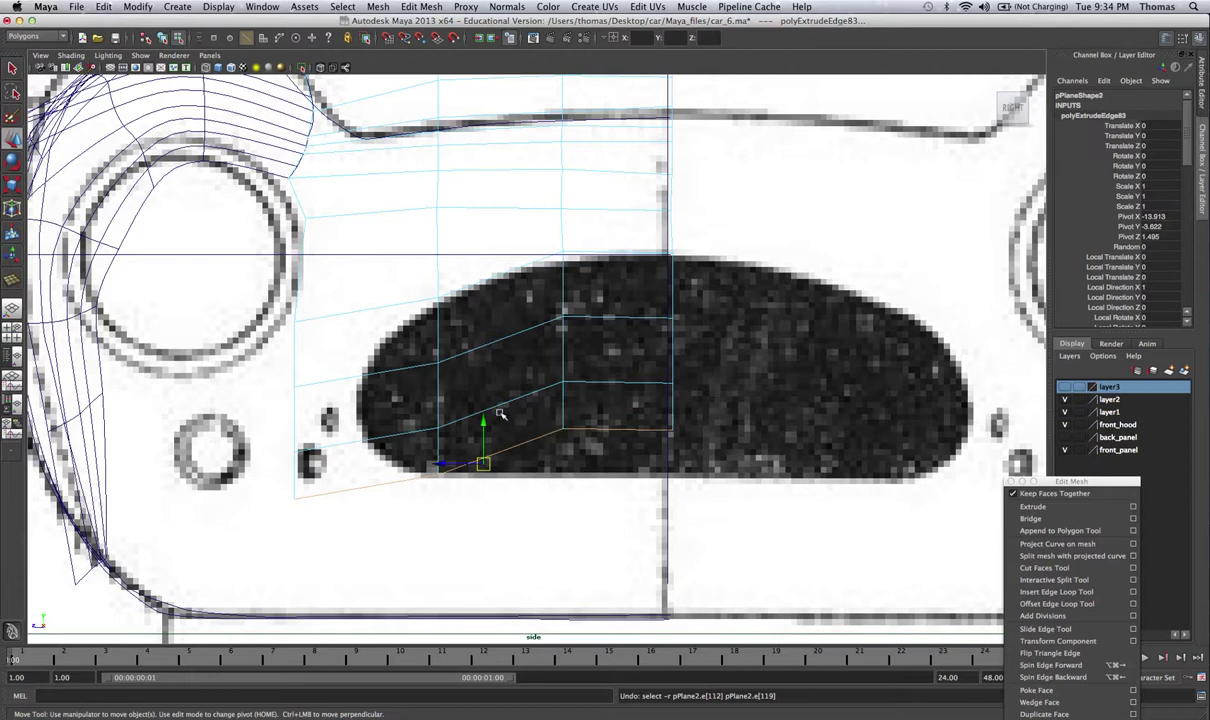
left_click_drag(482, 425, 483, 502)
key("g")
key("w")
left_click_drag(483, 545, 482, 582)
key("w")
Move the bottom row of nose vertices onto the blueprint's lower body outline
middle_click_drag(400, 559, 408, 446, "alt")
right_click(403, 447)
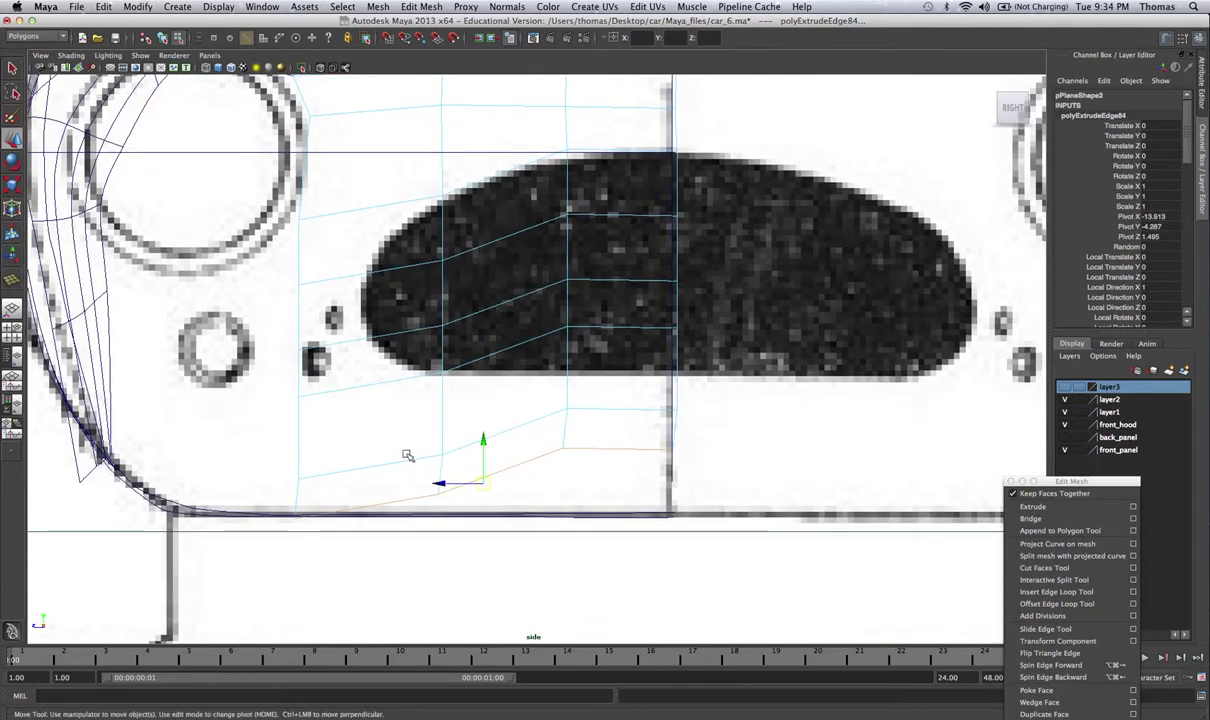
right_click(408, 459)
left_click(358, 458)
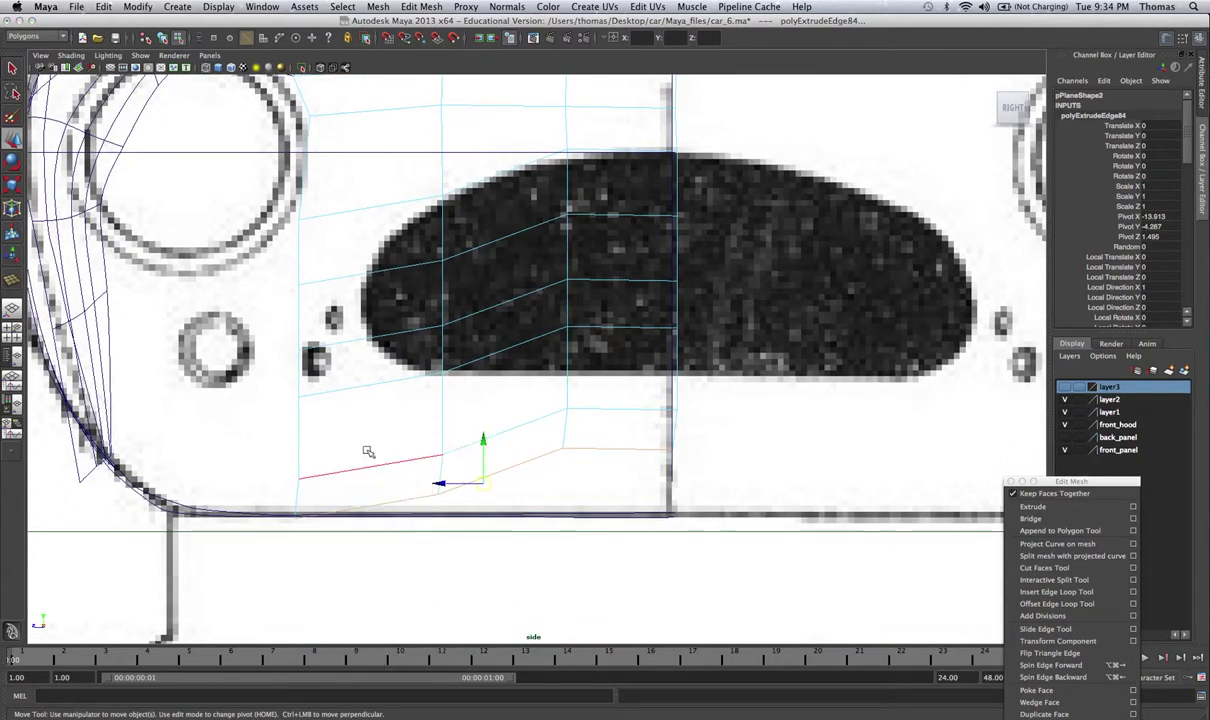
left_click(296, 470)
left_click(293, 511)
left_click_drag(426, 484, 440, 511)
left_click_drag(552, 438, 570, 507)
left_click_drag(655, 437, 675, 511)
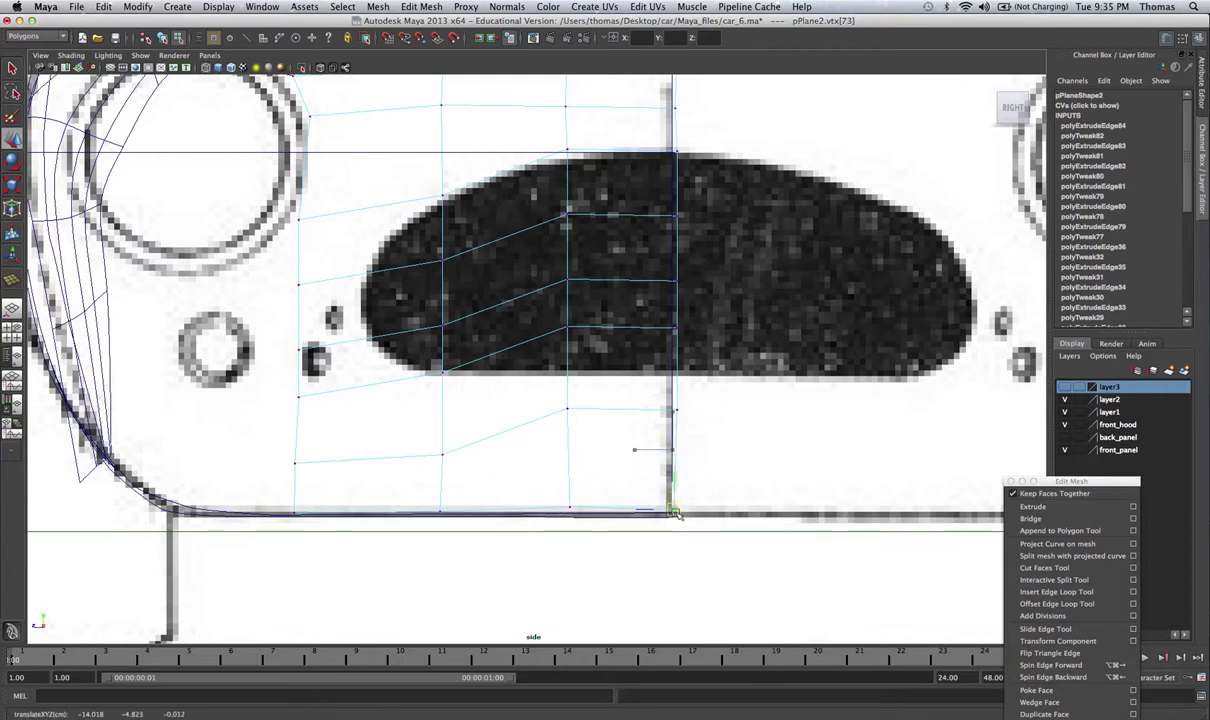
Level the vertex row midway between the grille and the lower body outline
left_click(570, 415)
left_click_drag(573, 423, 573, 443)
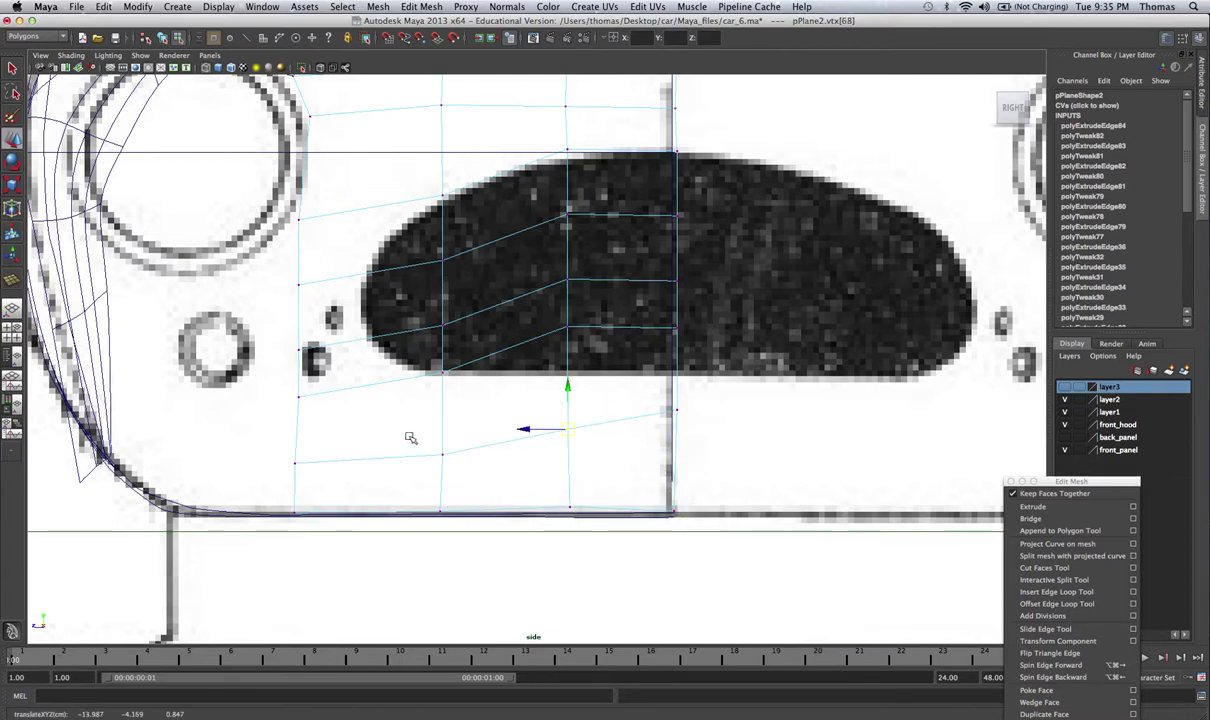
left_click(444, 458)
left_click_drag(446, 464, 443, 438)
left_click(296, 464)
left_click_drag(299, 470, 298, 444)
left_click(677, 411)
left_click_drag(678, 413, 678, 441)
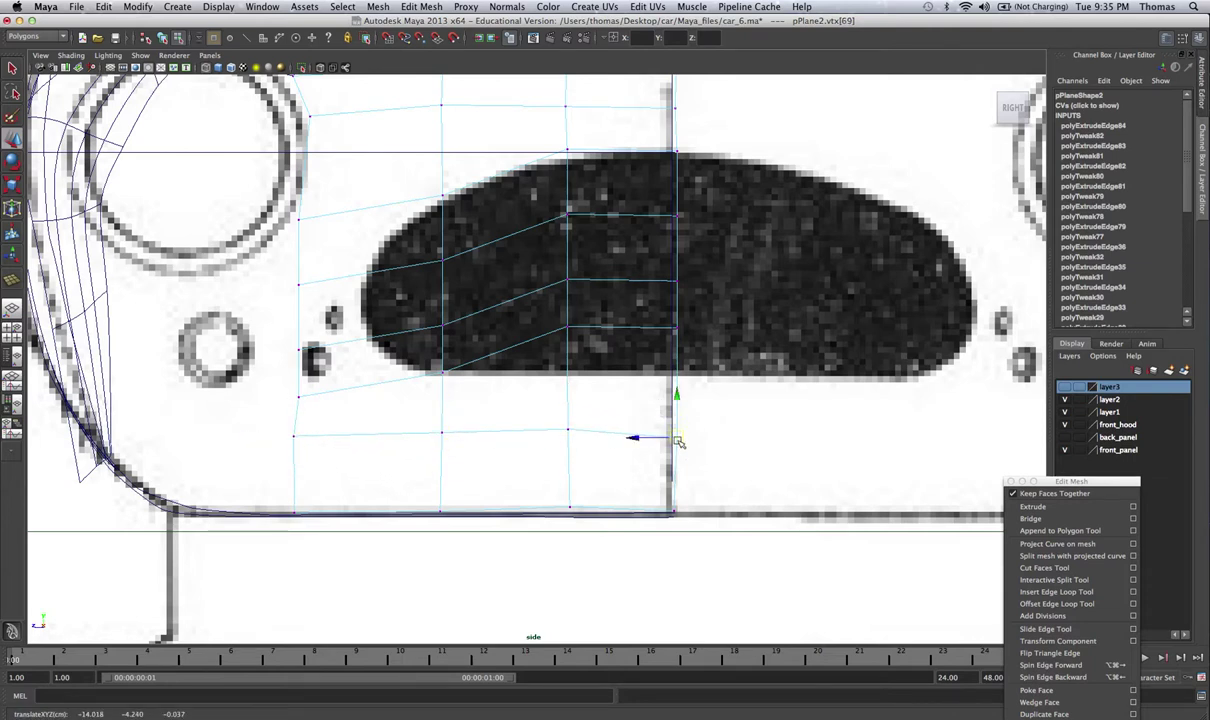
left_click(567, 430)
left_click_drag(568, 431, 568, 439)
left_click(441, 433)
left_click_drag(440, 432, 440, 440)
Align the next vertex row up with the grille's lower outline, raising its outermost vertex to match
left_click_drag(549, 319, 692, 366)
left_click_drag(628, 330, 628, 378)
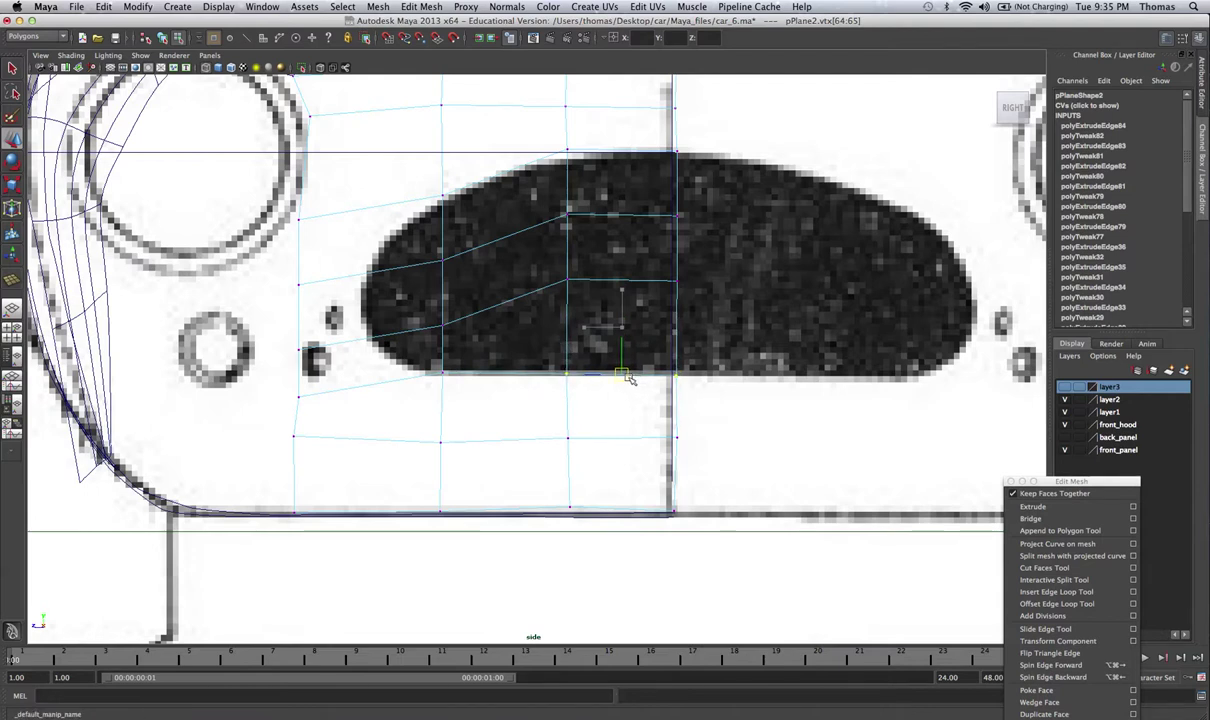
left_click(441, 373)
left_click_drag(442, 373, 447, 377)
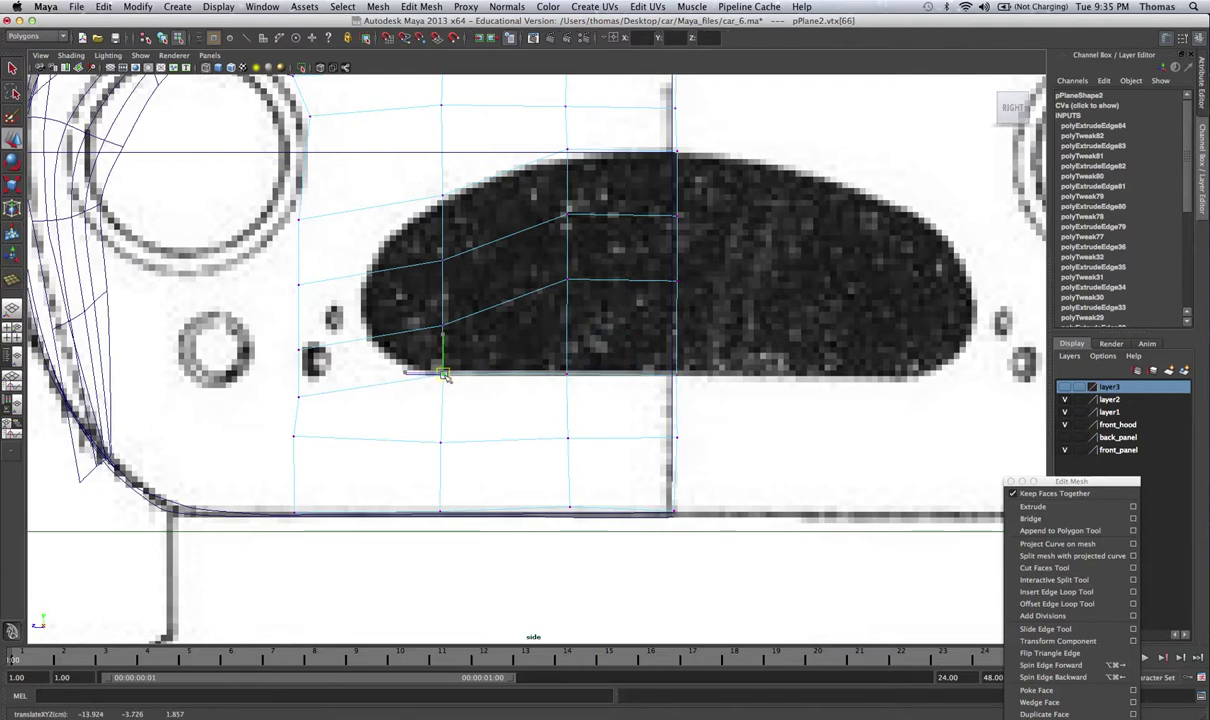
left_click(299, 394)
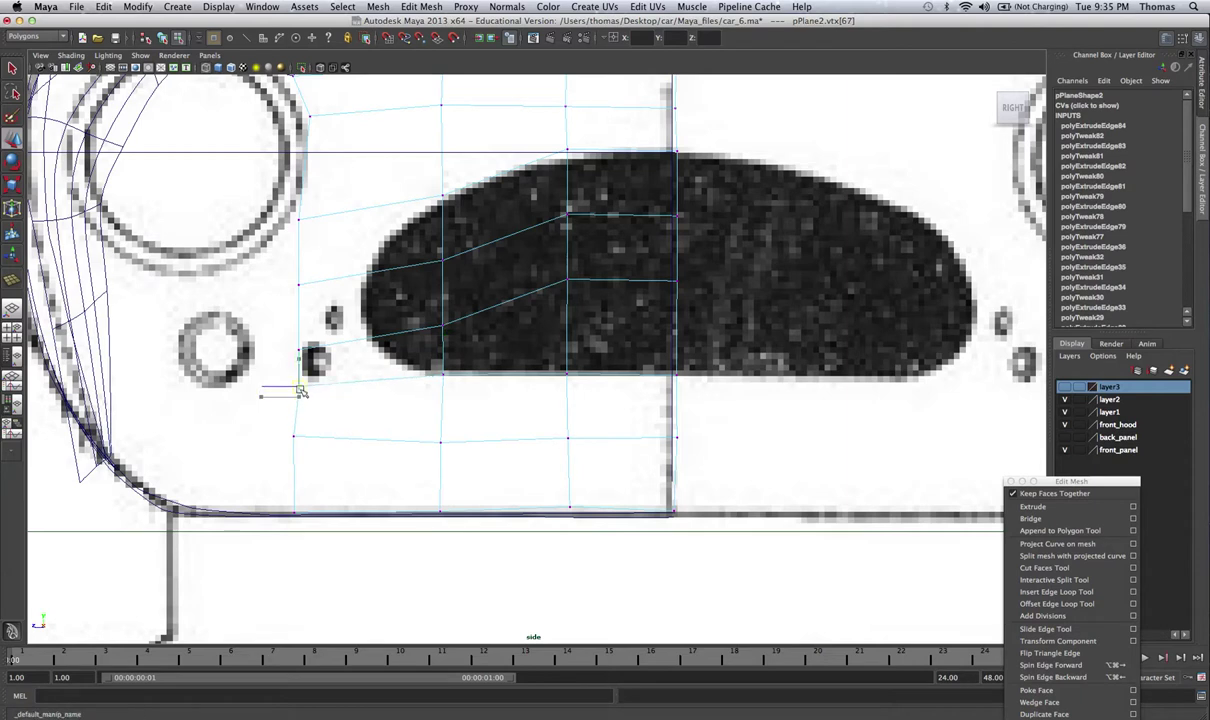
left_click_drag(300, 390, 299, 386)
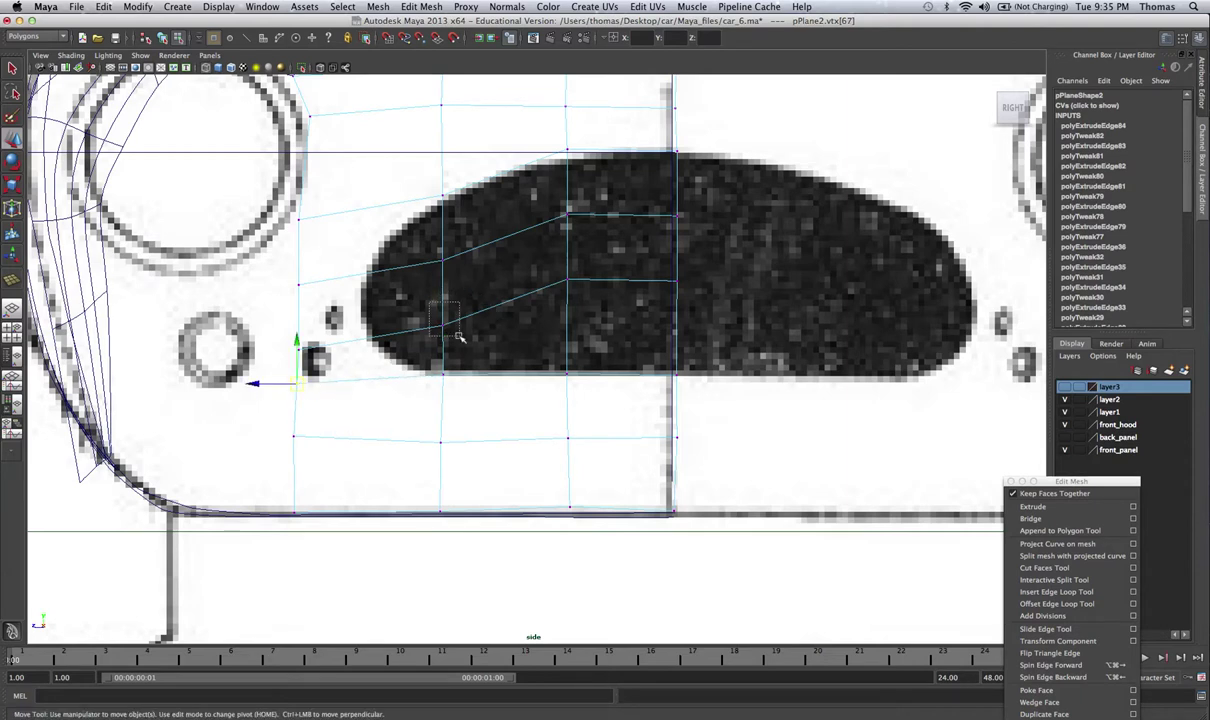
Even out the vertex rows inside the grille opening and fit the vertex on the grille's upper outline
left_click_drag(459, 335, 434, 304)
left_click_drag(442, 326, 443, 312)
left_click_drag(537, 241, 624, 305)
mouse_move(425, 248)
left_mouse_down()
mouse_move(453, 272)
mouse_move(441, 244)
left_mouse_up()
left_click(567, 153)
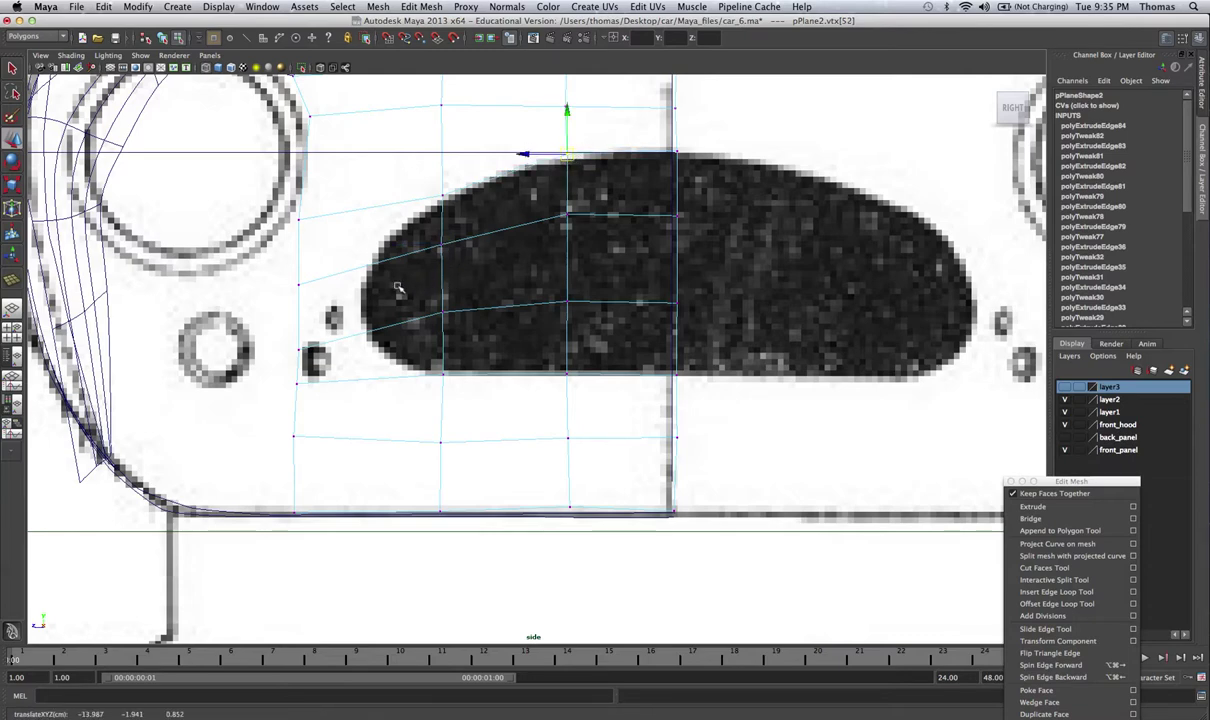
Insert a vertical edge loop through the hood and nose mesh at the grille's outer end
right_click_drag(516, 315, 455, 285, "alt")
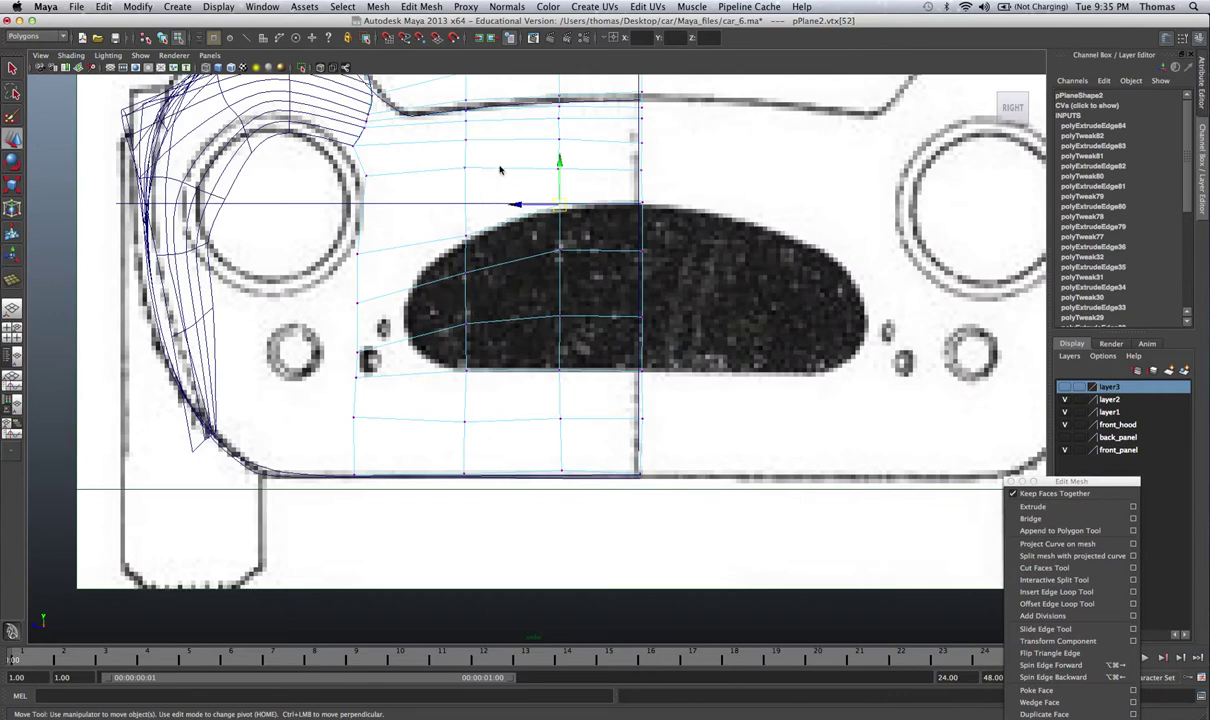
right_click_drag(500, 168, 532, 150)
left_click_drag(522, 120, 531, 151)
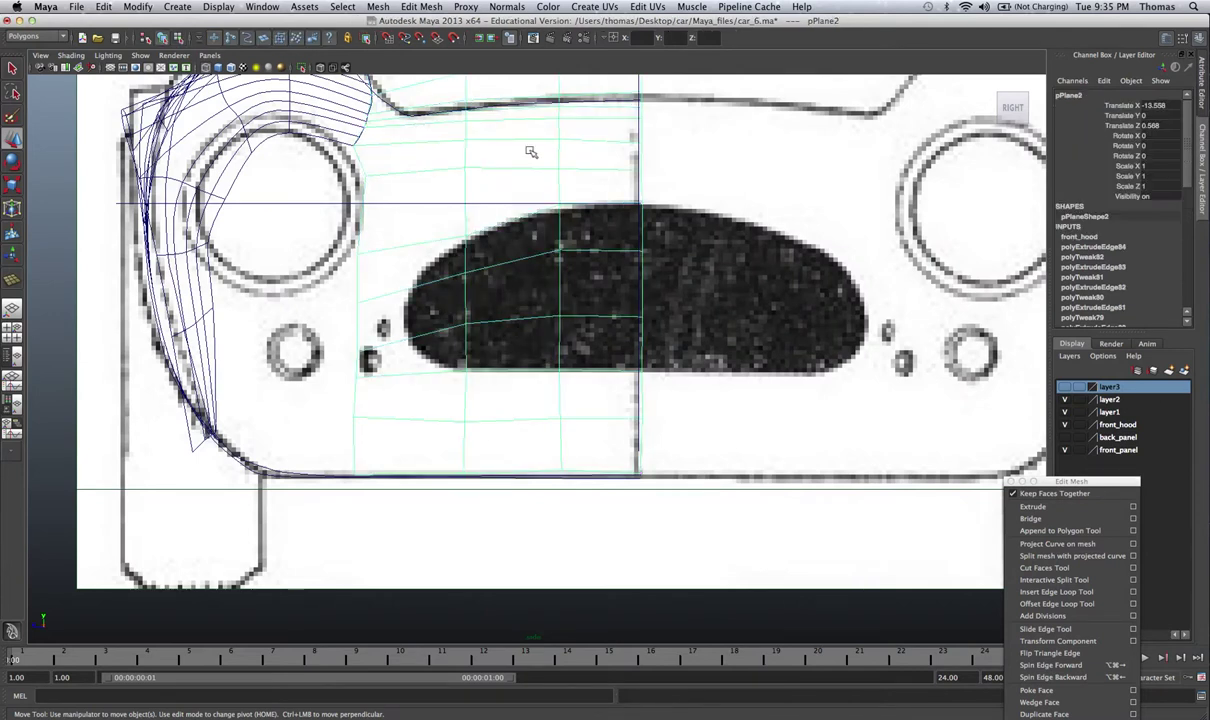
left_click(1056, 592)
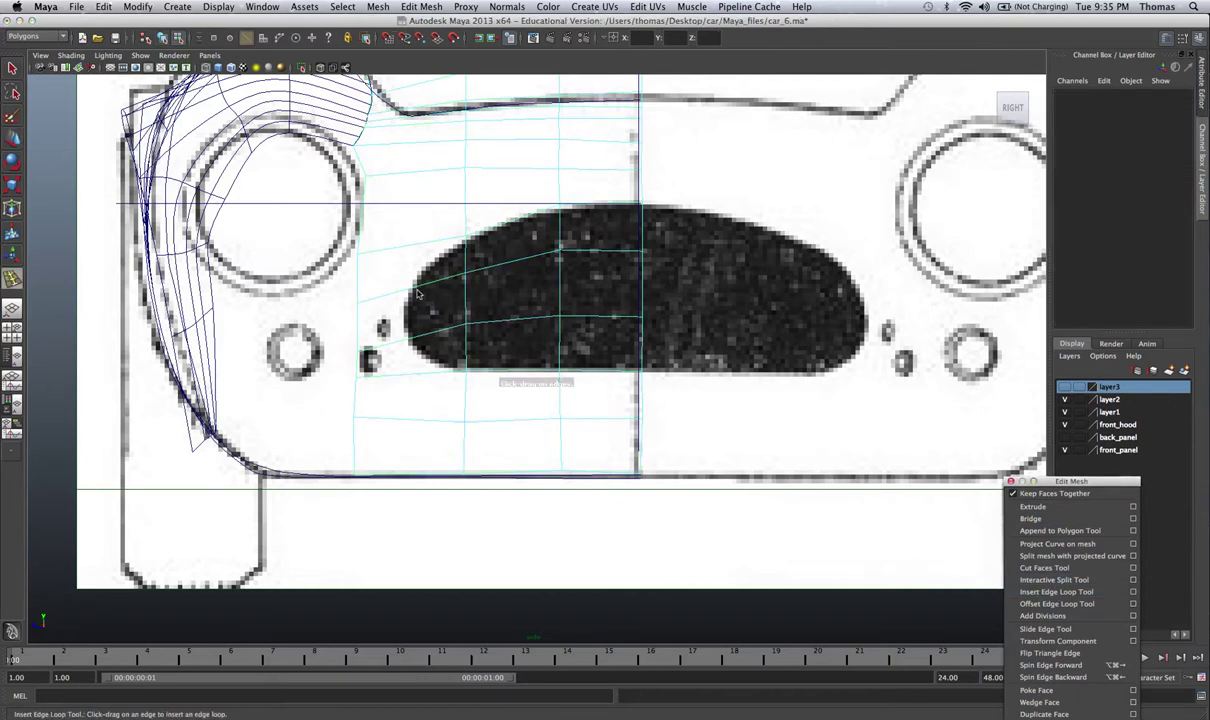
left_click_drag(395, 282, 413, 288)
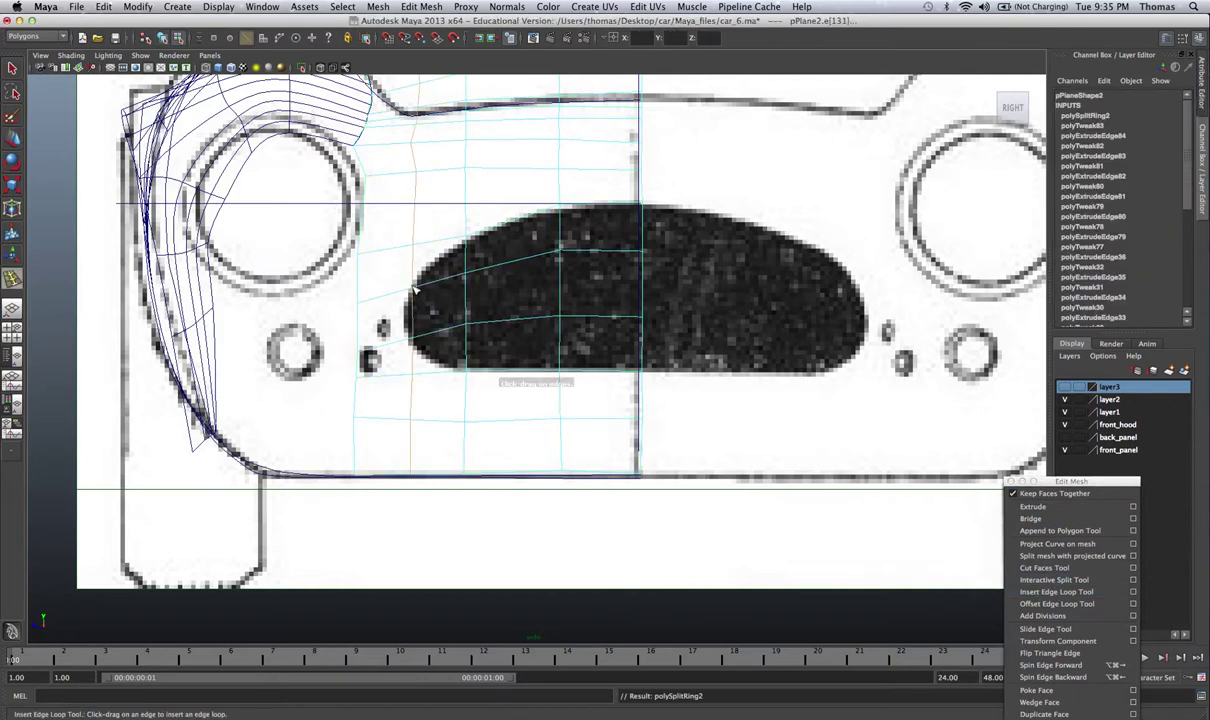
left_click(13, 67)
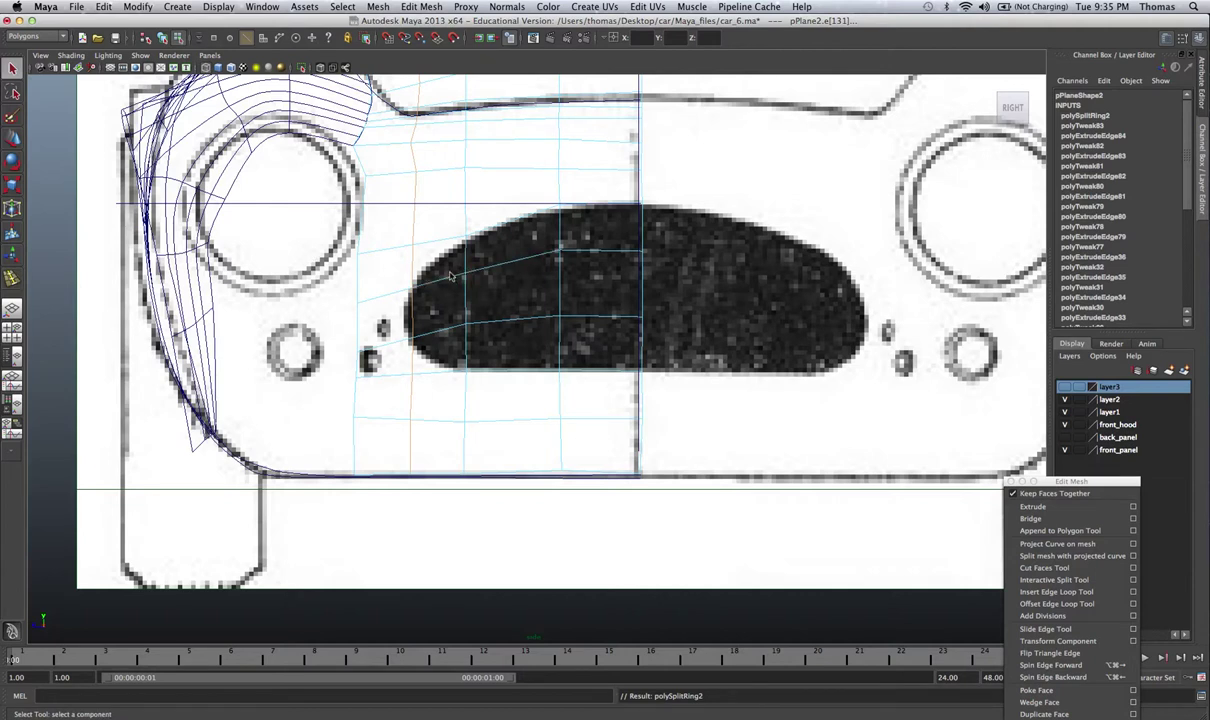
Fit the new edge loop's vertices to the curved outer end of the grille outline
right_click_drag(451, 276, 414, 279)
left_click(412, 250)
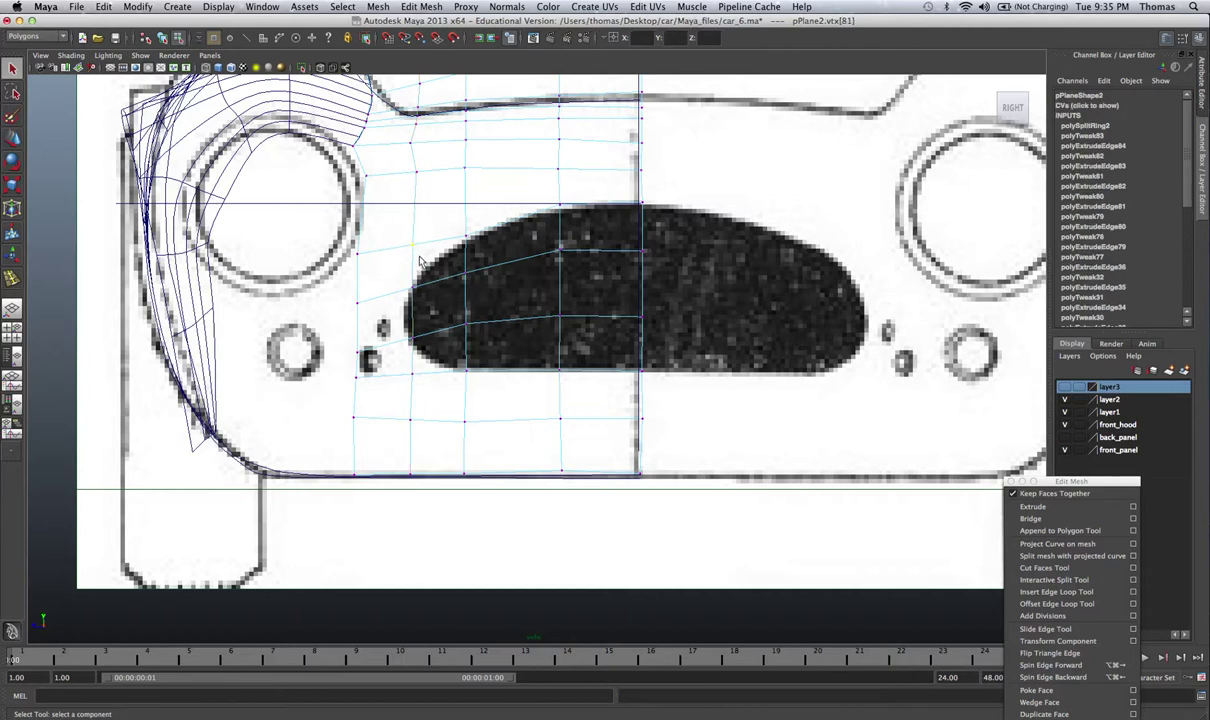
key("w")
left_click_drag(414, 247, 431, 263)
left_click(408, 290)
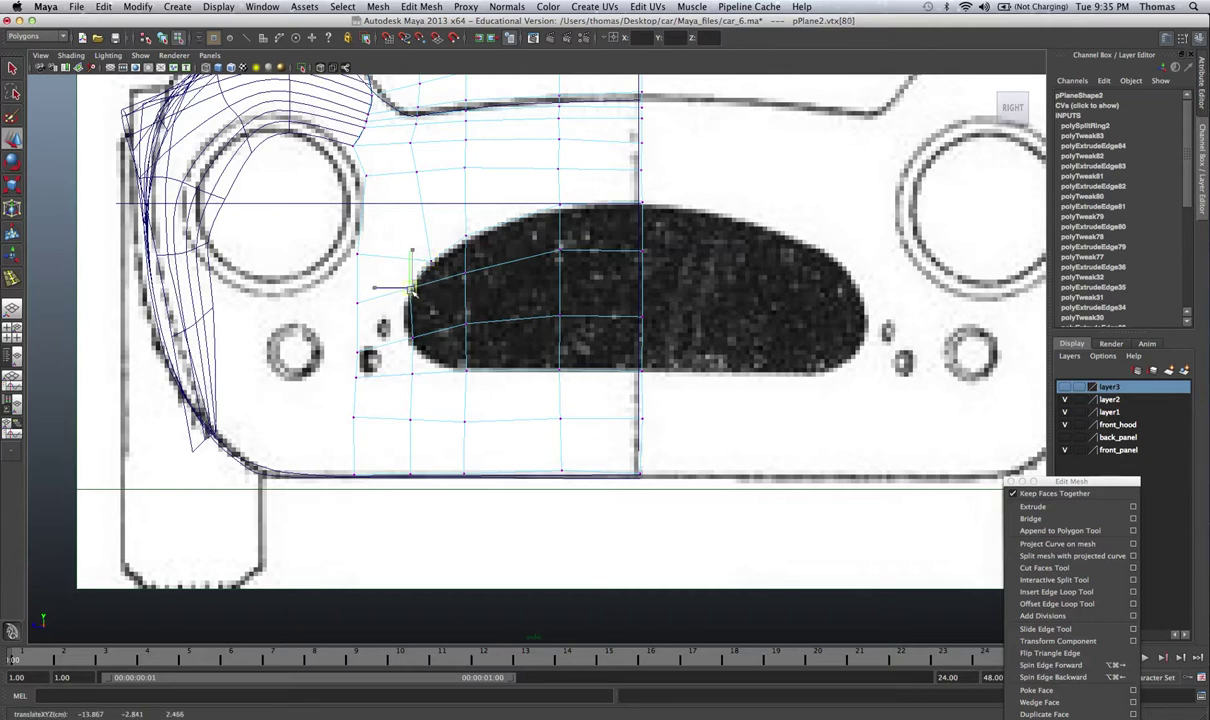
left_click(410, 373)
left_click_drag(410, 374, 428, 365)
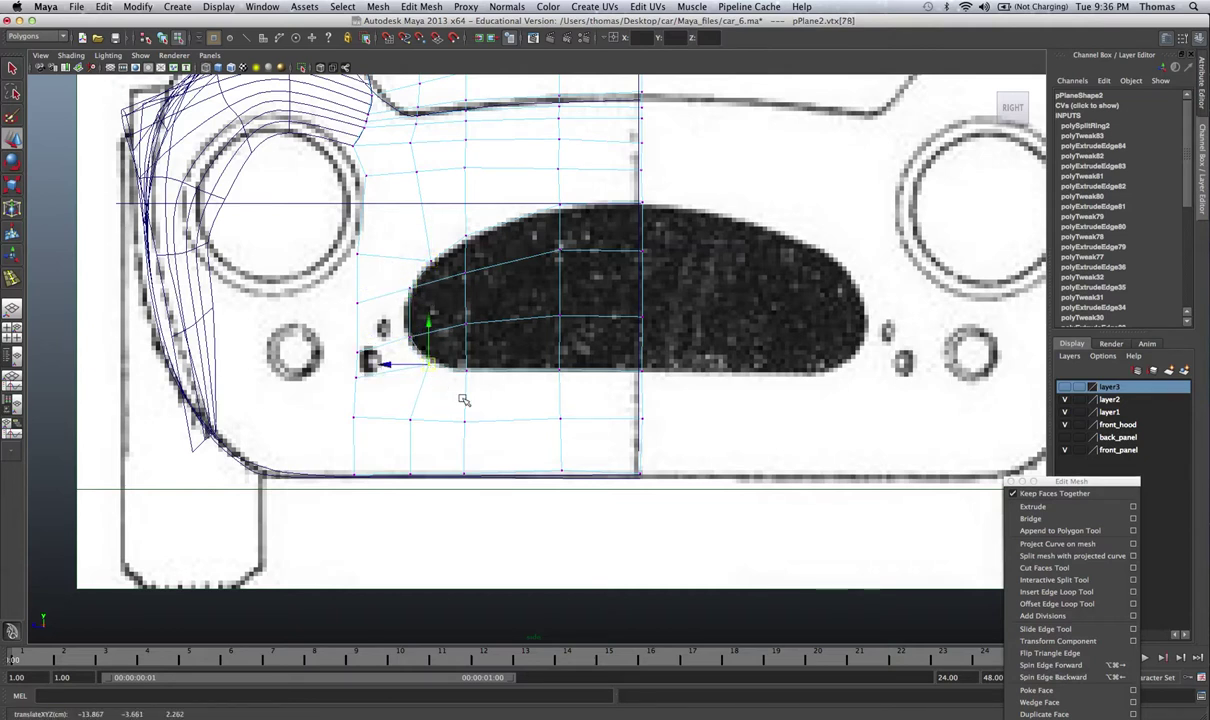
Shift the new loop's vertices below the grille, and those of the neighbouring column, toward the car's centre line
left_click_drag(399, 415, 438, 488)
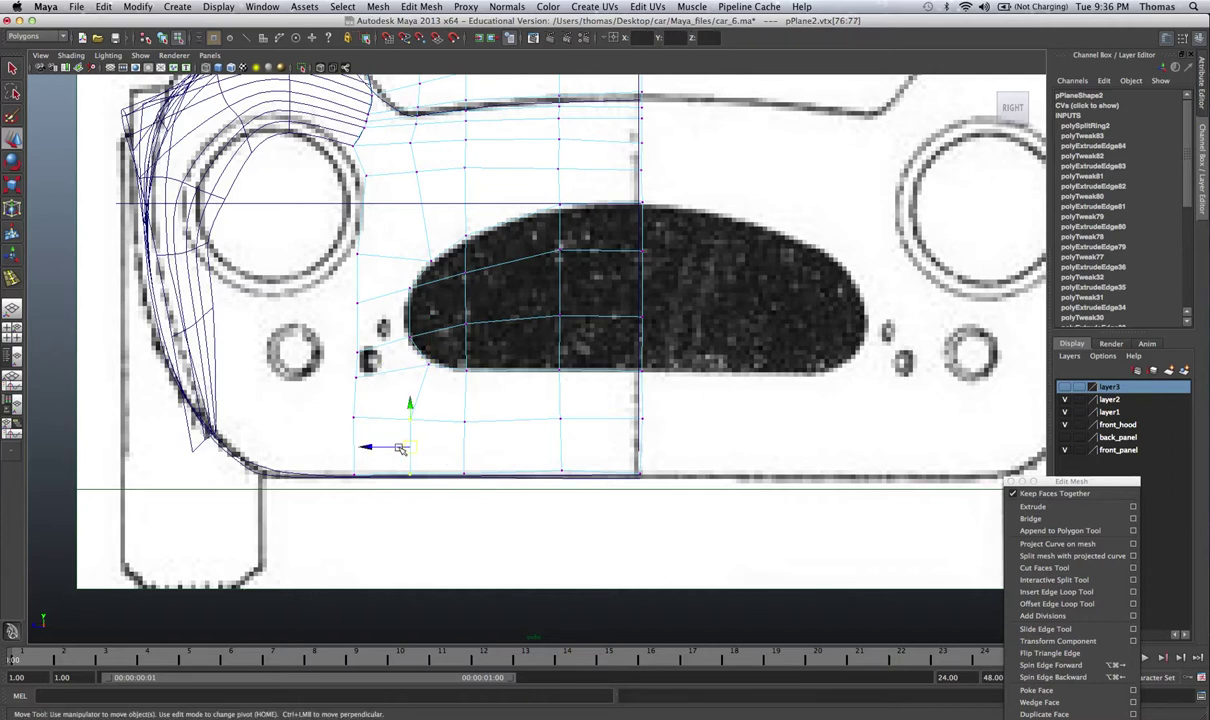
left_click_drag(400, 448, 416, 447)
left_click_drag(453, 362, 491, 481)
left_click_drag(451, 421, 484, 424)
left_click_drag(460, 460, 504, 477)
Space the neighbouring column's vertices closer to the centre line around the grille and refine the vertex at the grille's outer end
middle_click_drag(440, 358, 430, 433, "alt")
left_click(463, 310)
left_click_drag(464, 310, 478, 423)
left_click_drag(457, 374, 483, 369)
left_click_drag(454, 421, 487, 444)
left_click_drag(458, 484, 495, 498)
mouse_move(470, 287)
left_mouse_down()
mouse_move(493, 314)
mouse_move(473, 304)
left_mouse_up()
left_click_drag(447, 228, 472, 249)
left_click_drag(452, 285, 481, 304)
left_click_drag(335, 297, 403, 376)
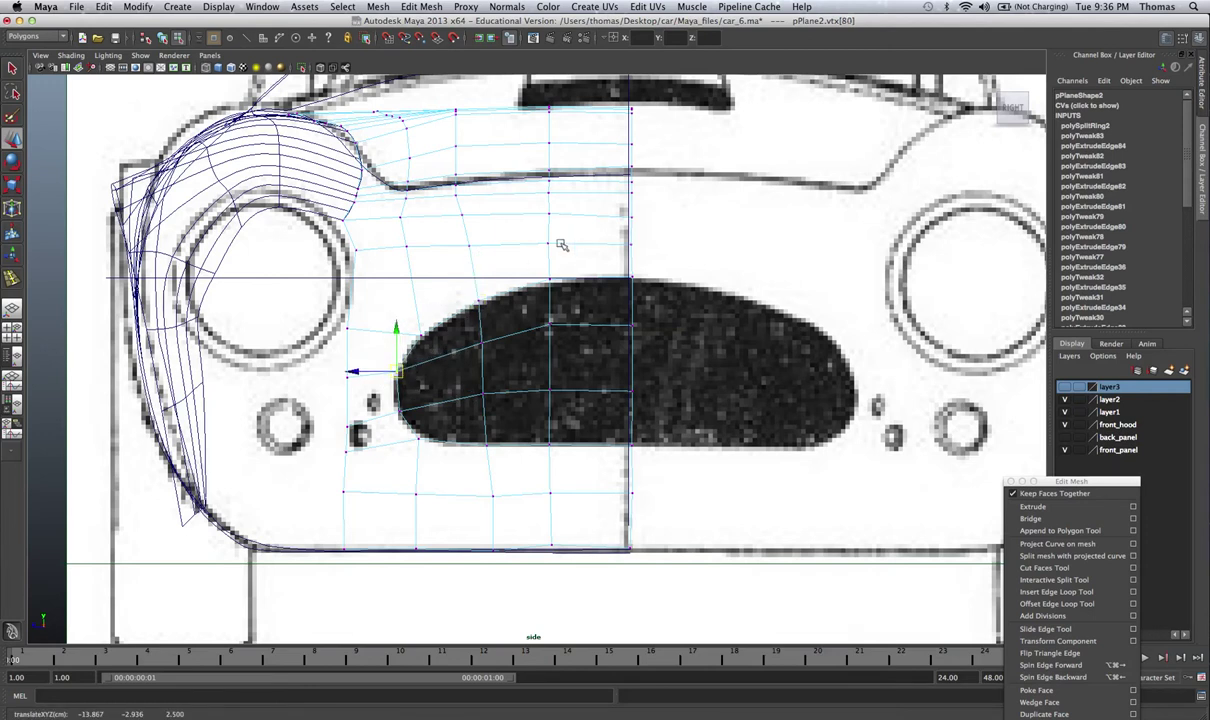
Move the lowest two rows of nose vertices back onto the sloping underside of the nose outline in the side-profile blueprint
key("space")
key("space")
left_click_drag(557, 270, 459, 295, "alt")
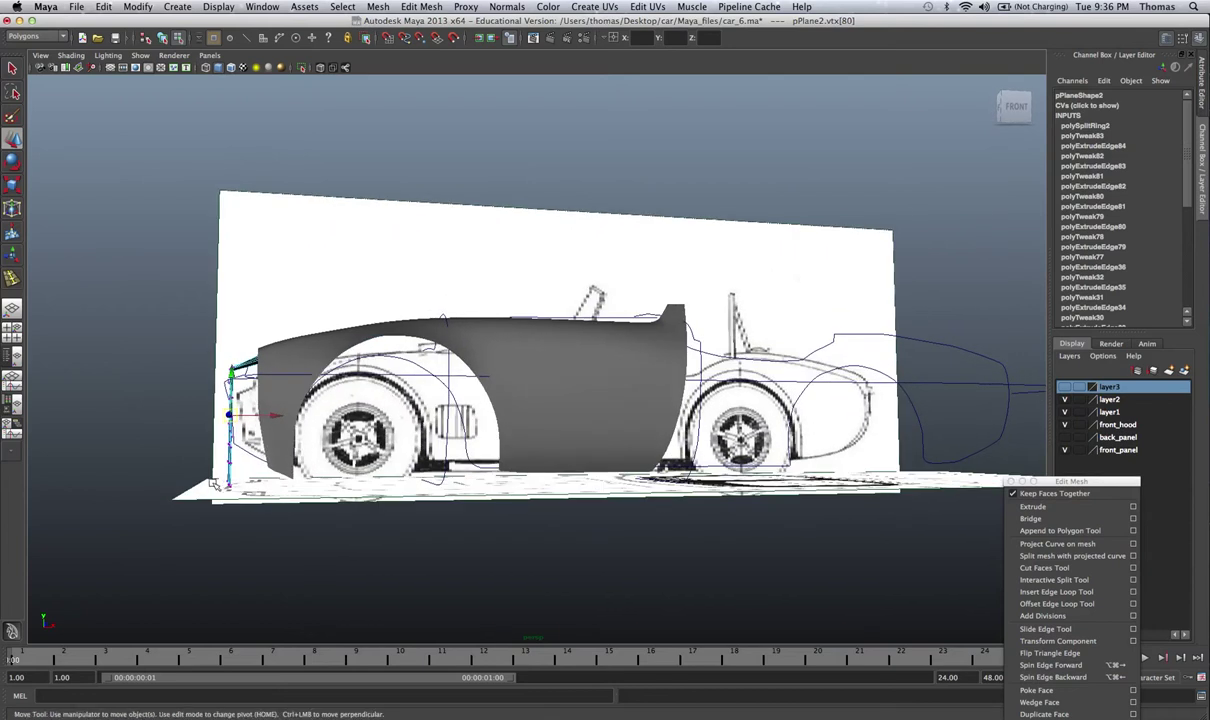
left_click_drag(240, 498, 245, 501)
key("space")
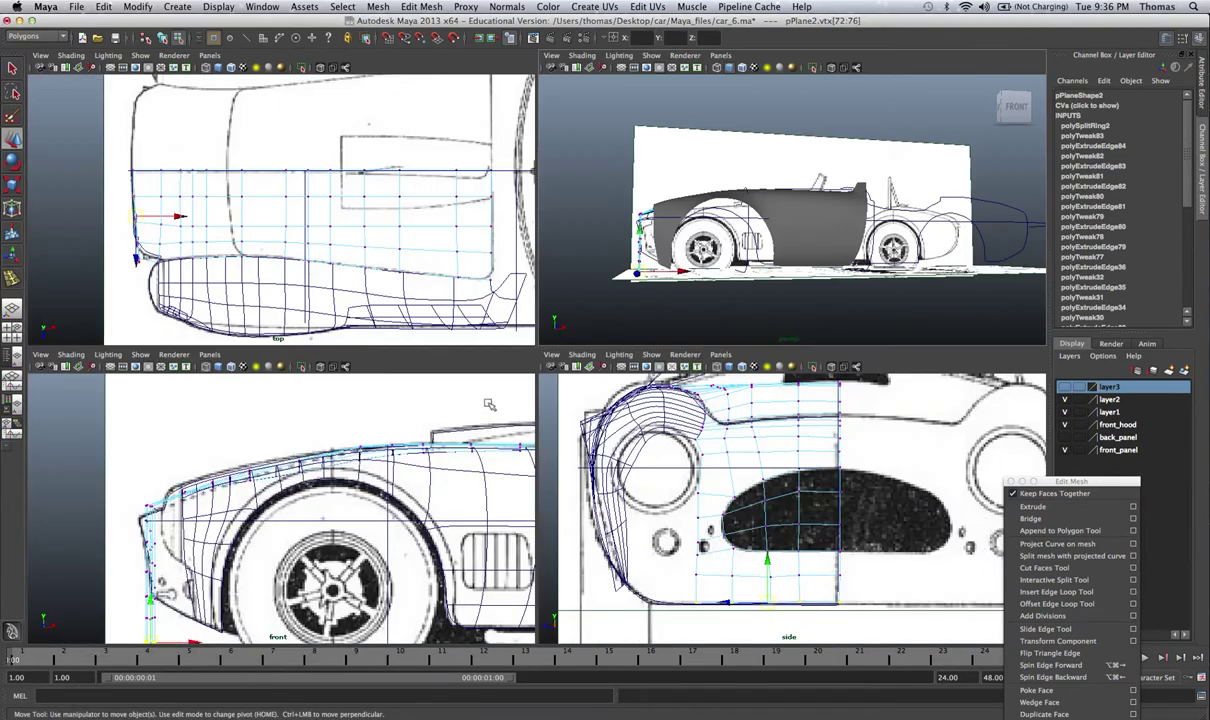
key("space")
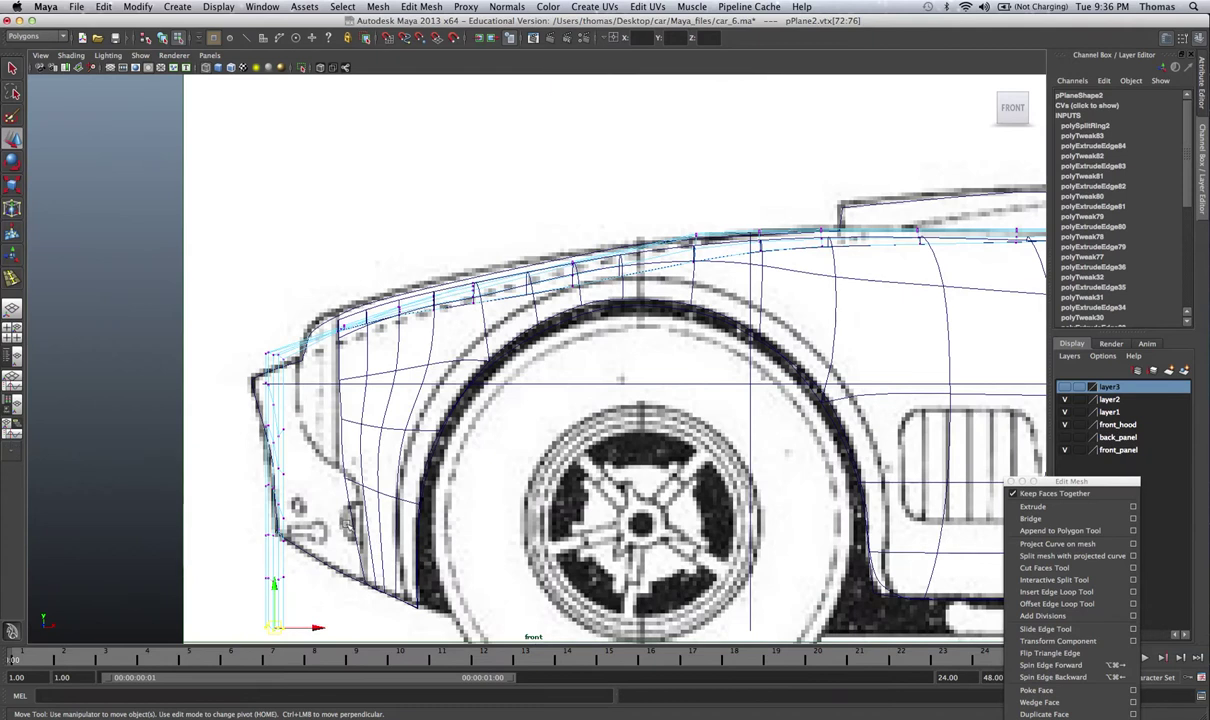
middle_click_drag(347, 517, 332, 366, "alt")
left_click_drag(259, 463, 411, 447)
left_click_drag(212, 378, 322, 406)
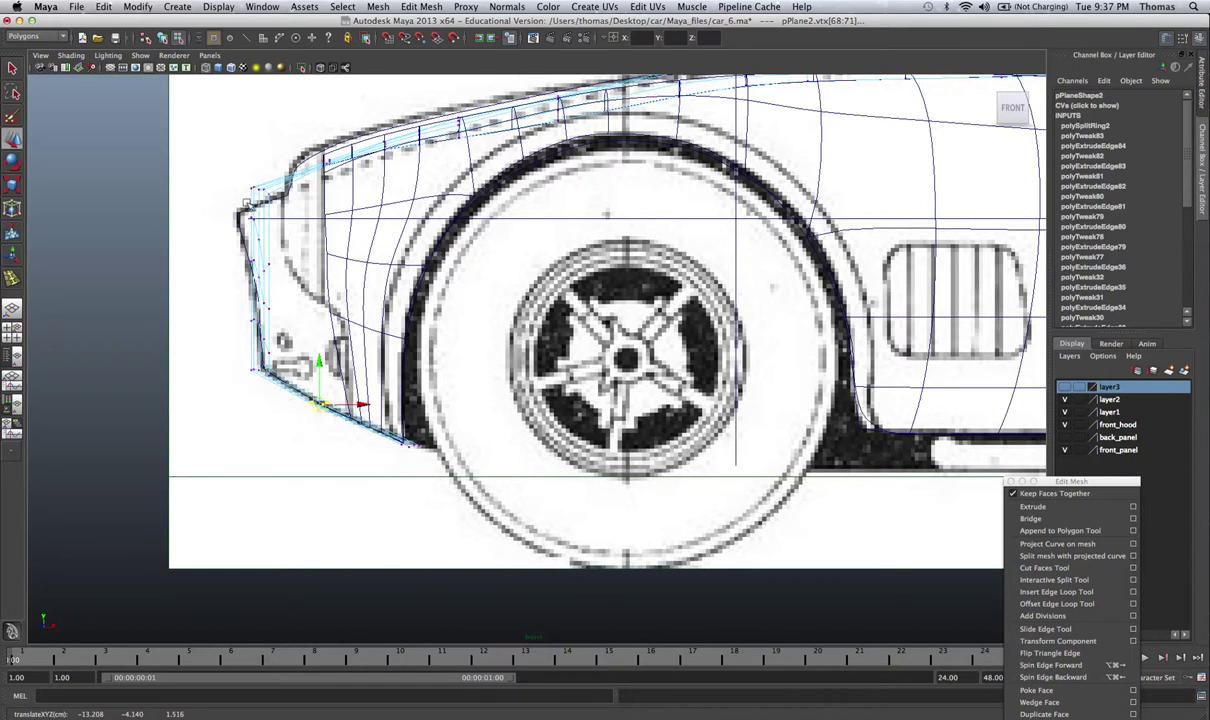
Shift the upper nose-face vertices forward and rotate them to follow the slanted front outline in the side-profile blueprint
left_click_drag(240, 166, 276, 200)
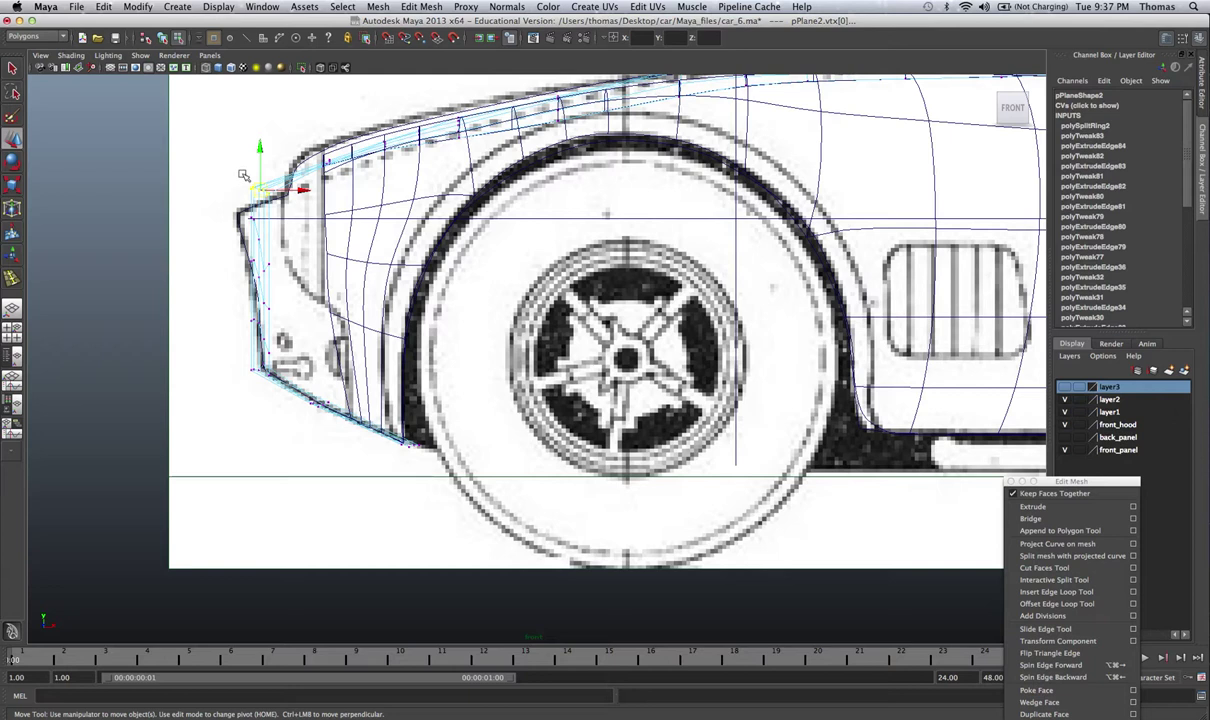
mouse_move(255, 186)
left_mouse_down()
mouse_move(238, 208)
mouse_move(283, 360)
left_mouse_up()
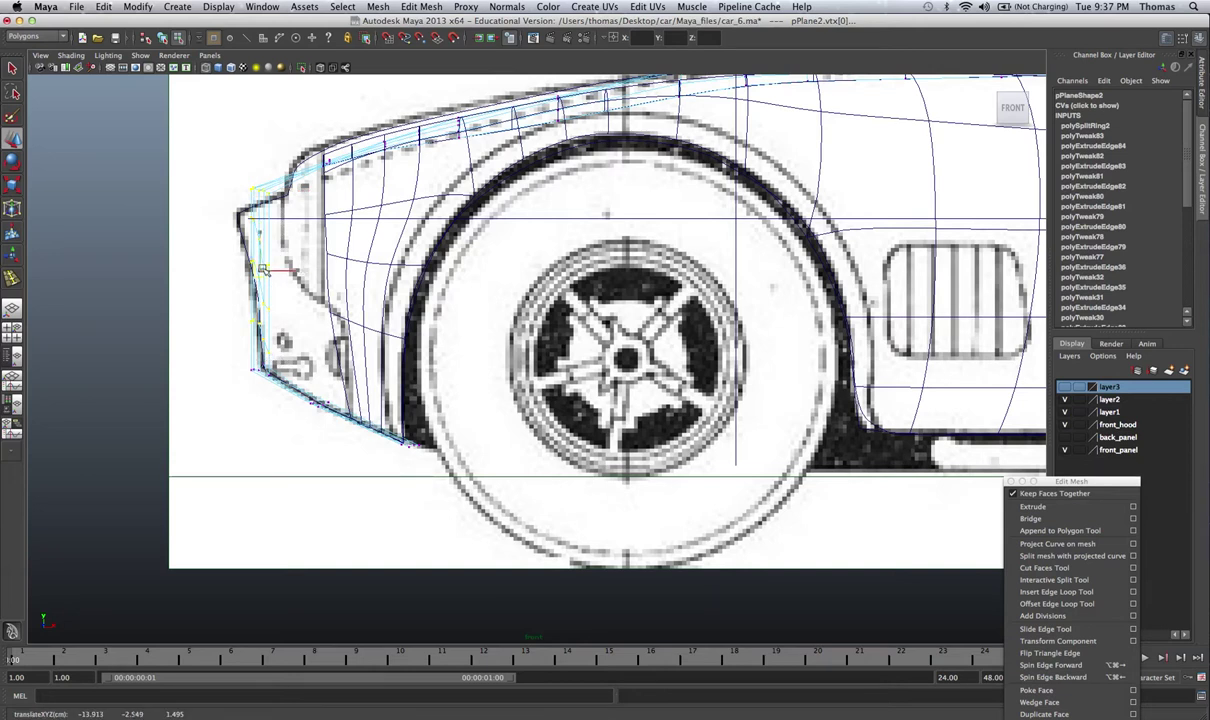
left_click_drag(263, 270, 259, 271)
key("r")
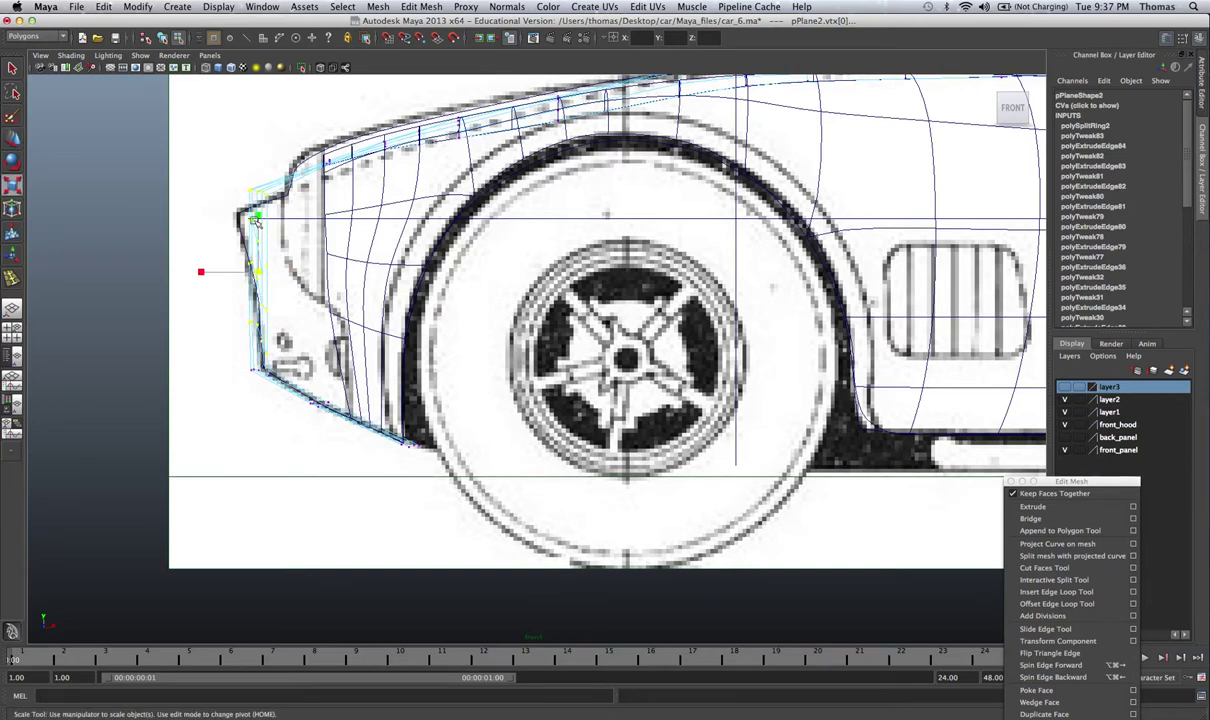
left_click_drag(257, 215, 256, 213)
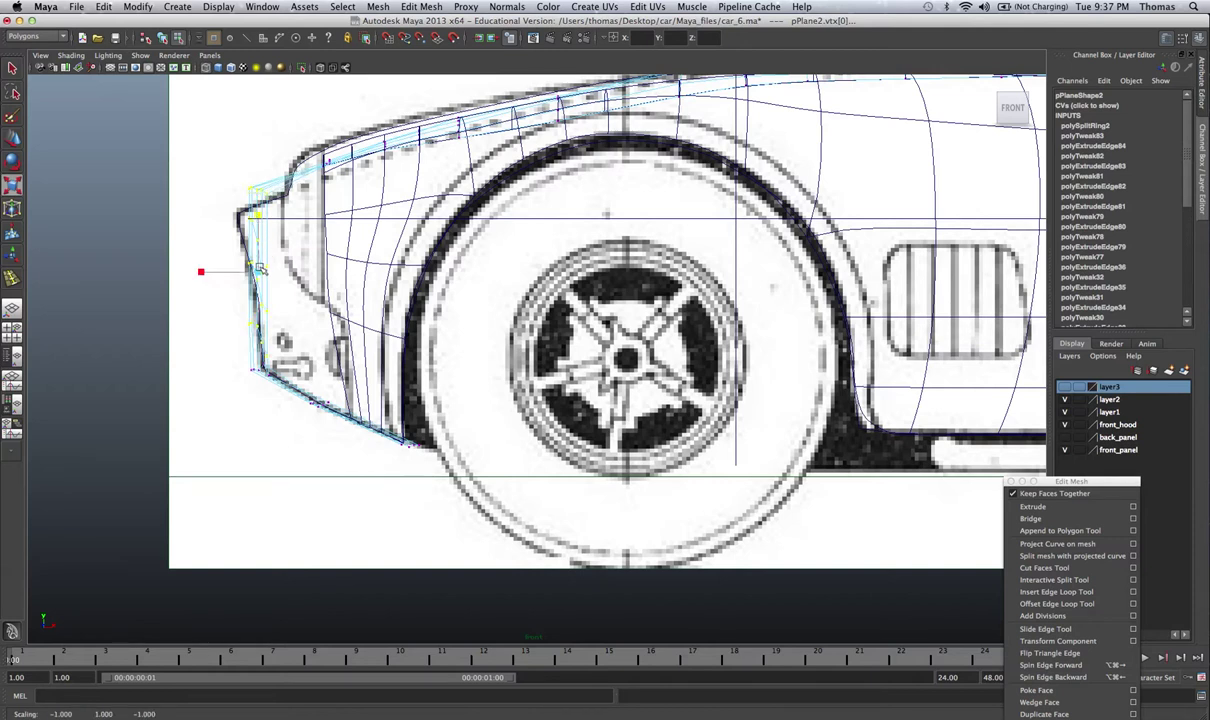
key("w")
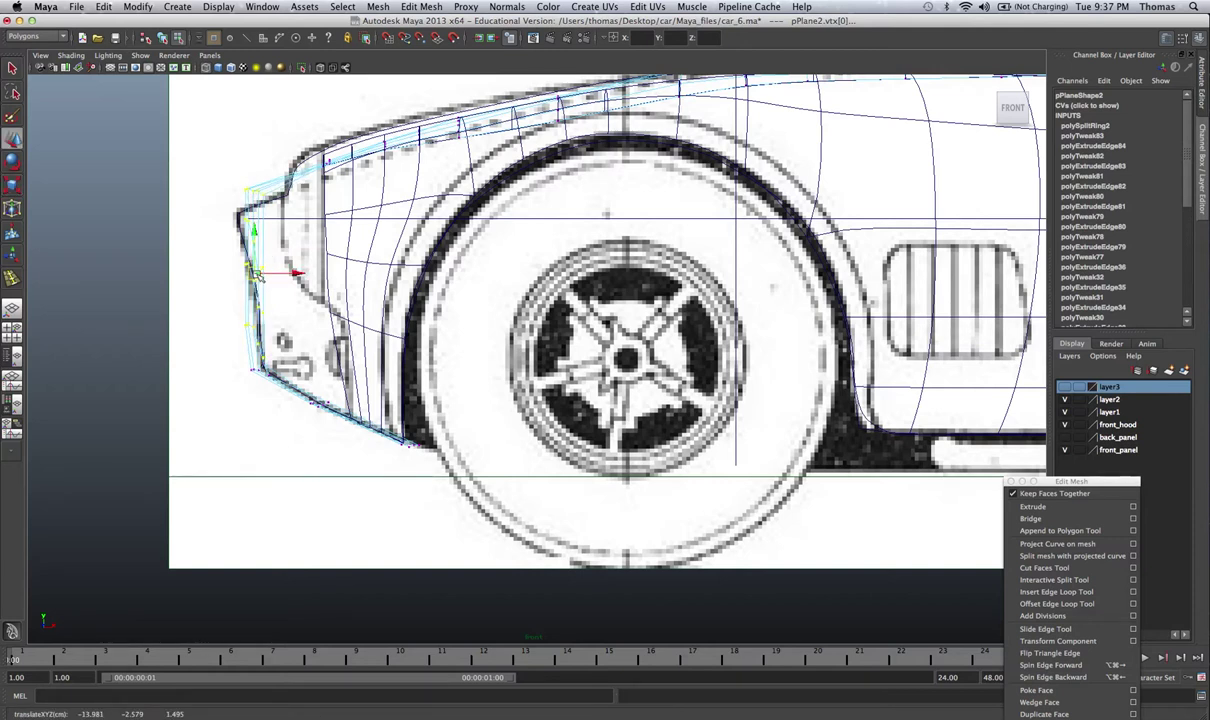
key("e")
left_click_drag(266, 339, 276, 337)
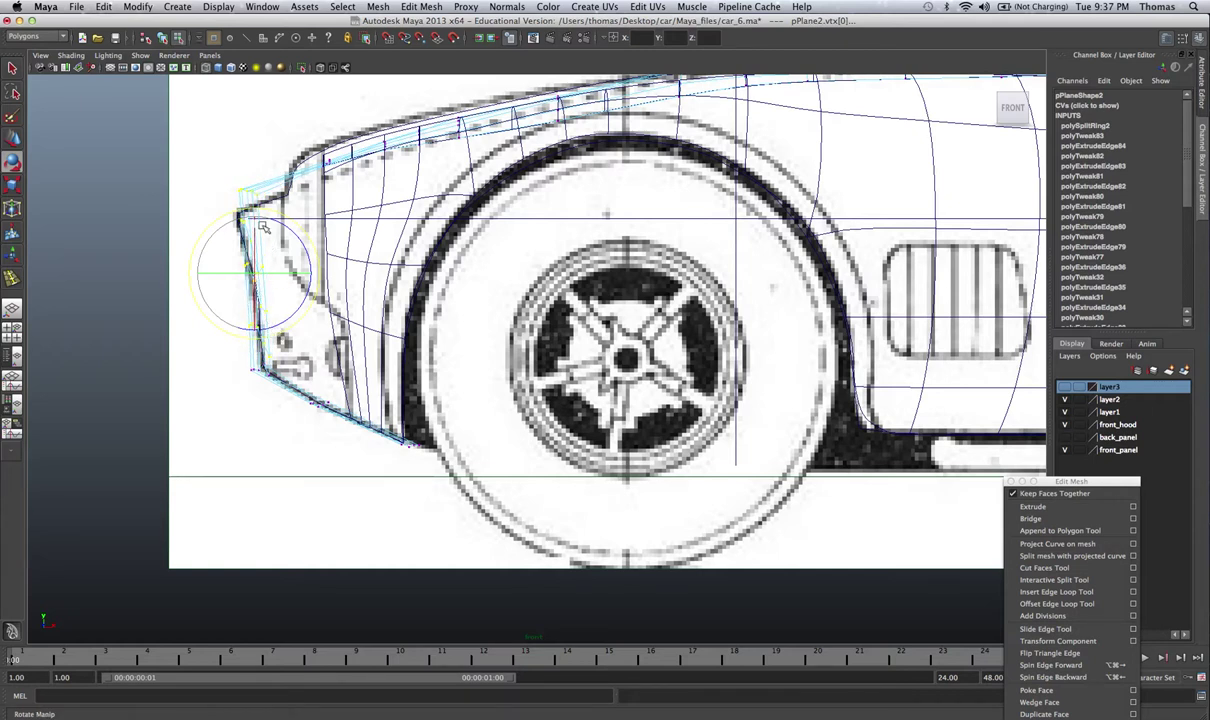
Move the vertices at the front end of the hood down and forward onto the tip of the nose outline
left_click(200, 204)
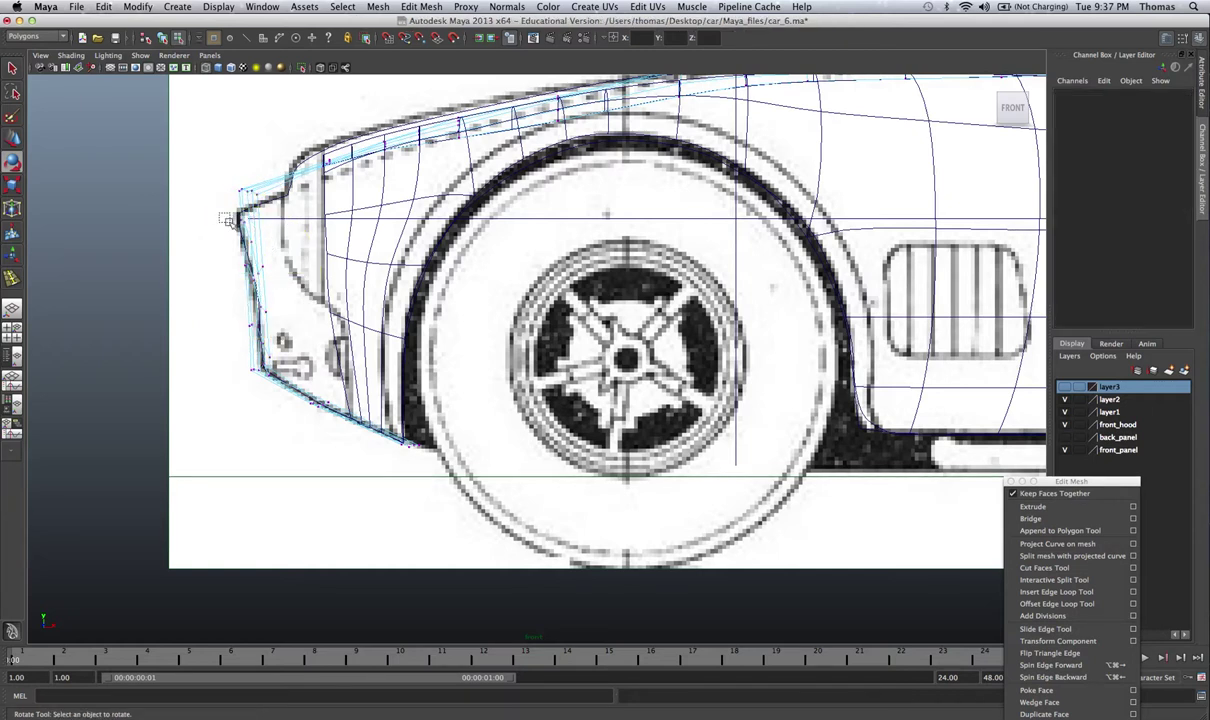
left_click_drag(206, 201, 254, 244)
key("w")
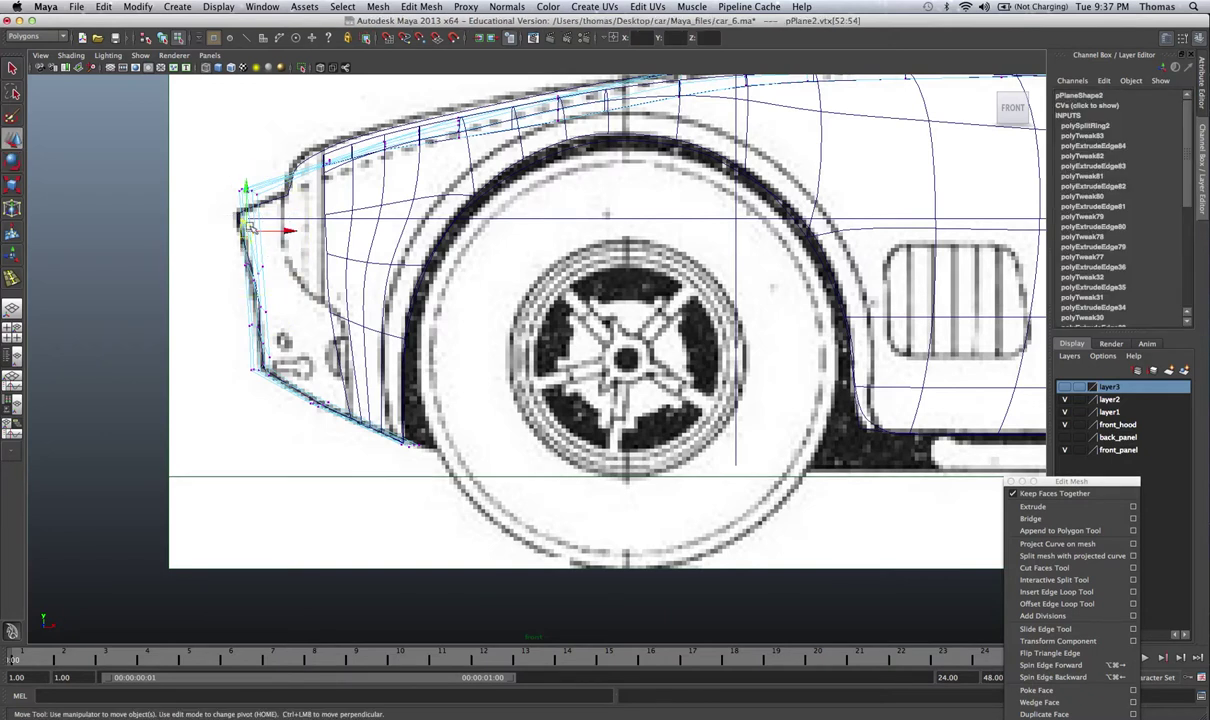
left_click_drag(228, 177, 246, 211)
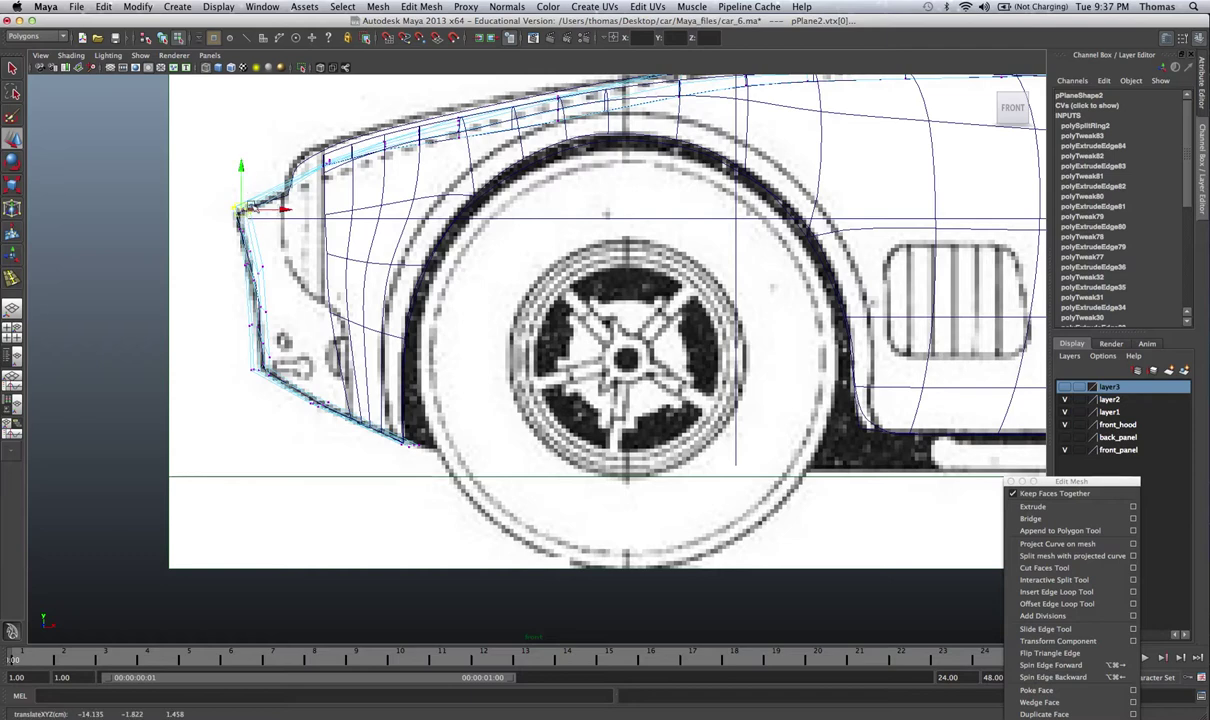
Lower the vertex at the grille's lower outer corner slightly to even out the grille's bottom edge
key("space")
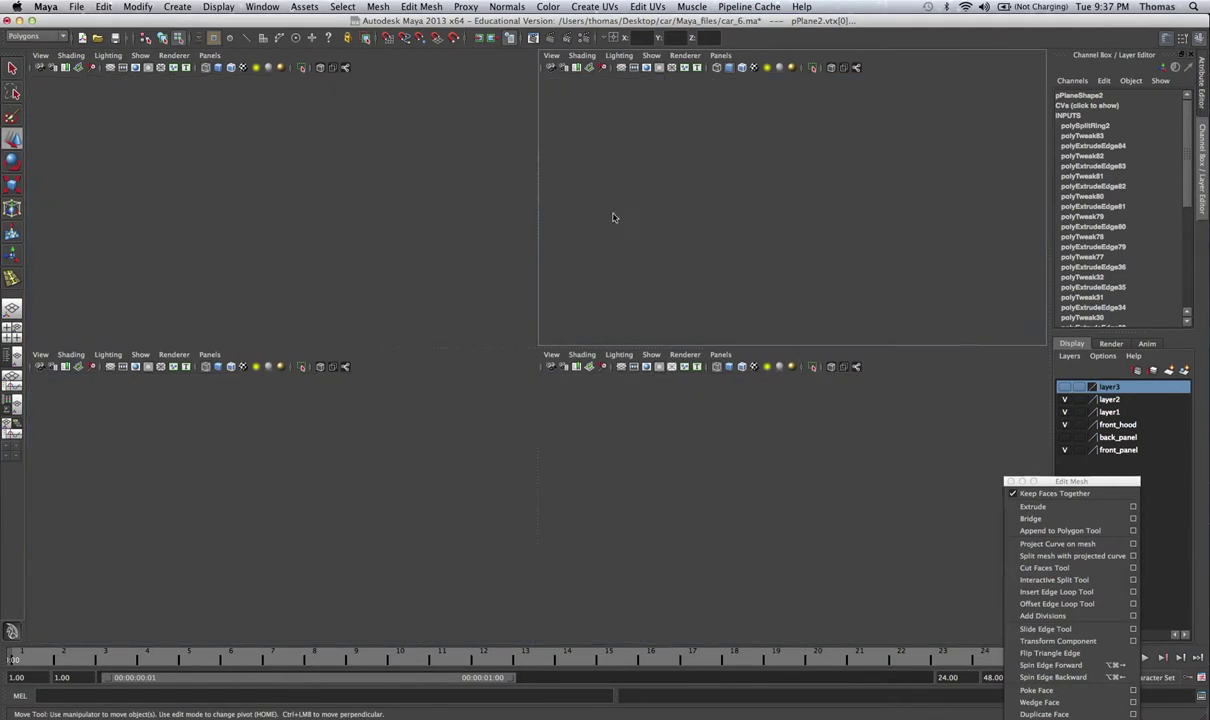
key("space")
left_click_drag(470, 278, 508, 297, "alt")
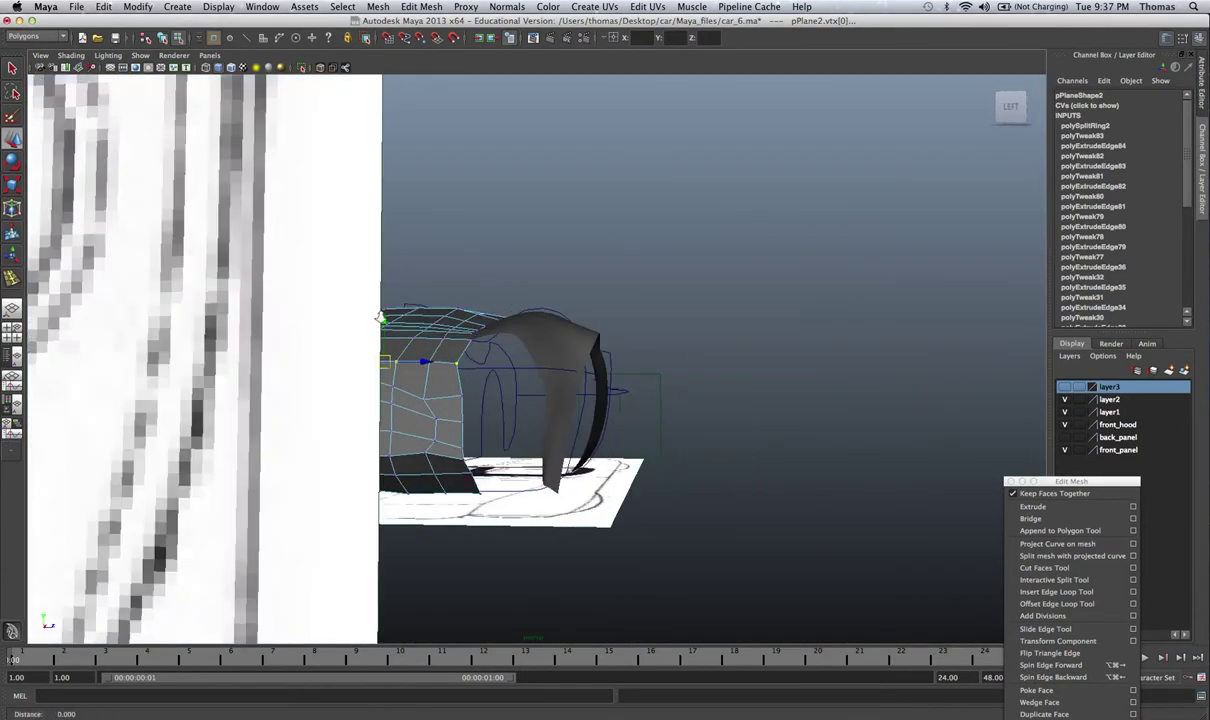
right_click_drag(378, 312, 383, 317, "alt")
left_click_drag(383, 318, 406, 331, "alt")
right_click_drag(404, 390, 414, 399, "alt")
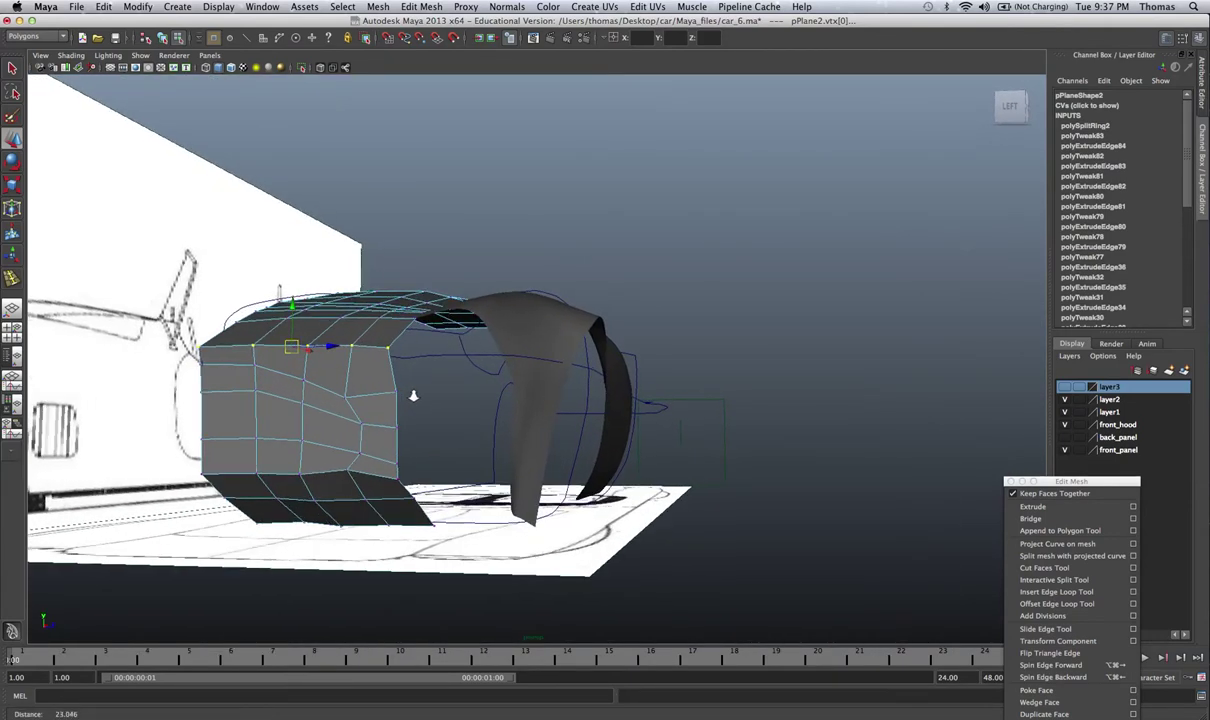
left_click(345, 470)
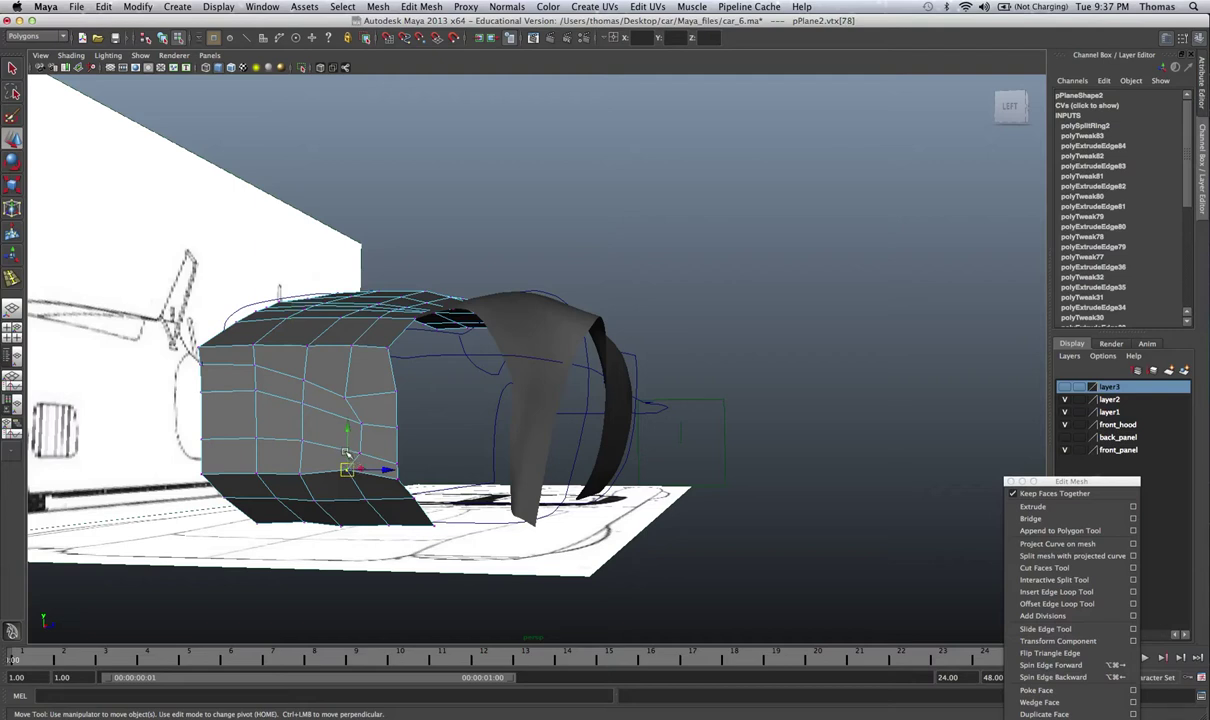
left_click(345, 453)
left_click_drag(345, 455, 346, 458)
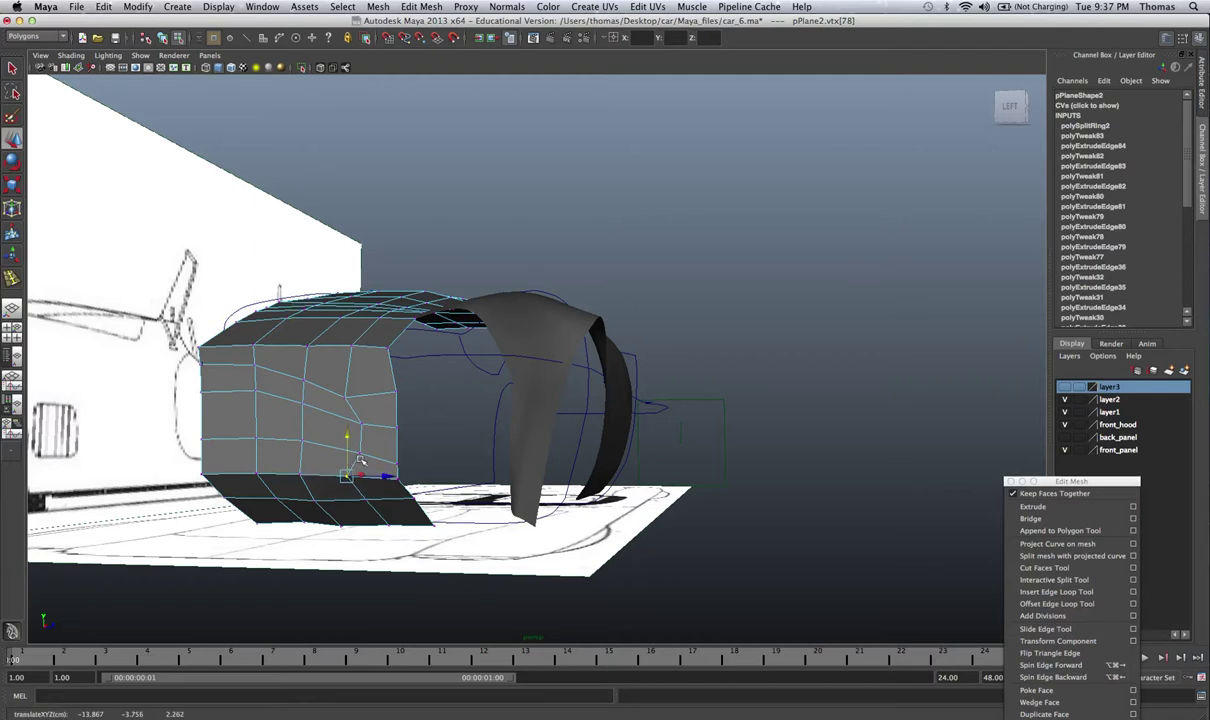
left_click(399, 461)
left_click(400, 451)
left_click_drag(397, 447, 360, 312, "alt")
left_click(345, 322)
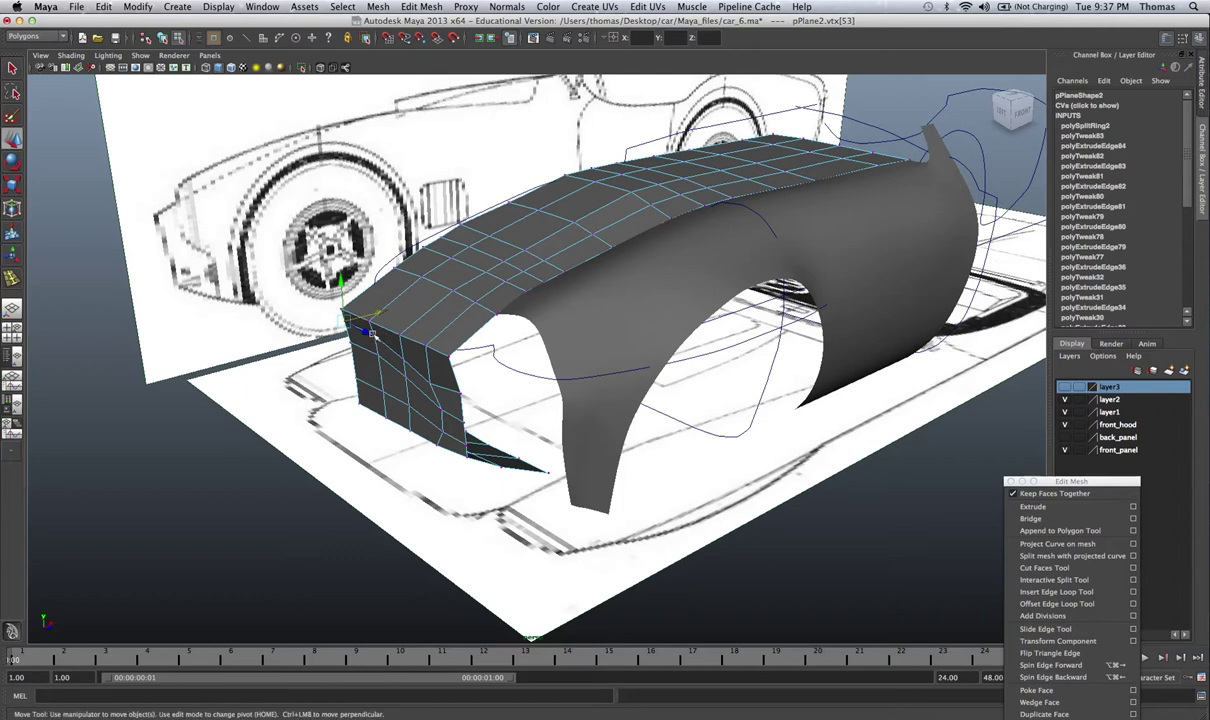
left_click(404, 360)
left_click_drag(399, 360, 370, 310, "alt")
right_click_drag(372, 335, 401, 362, "alt")
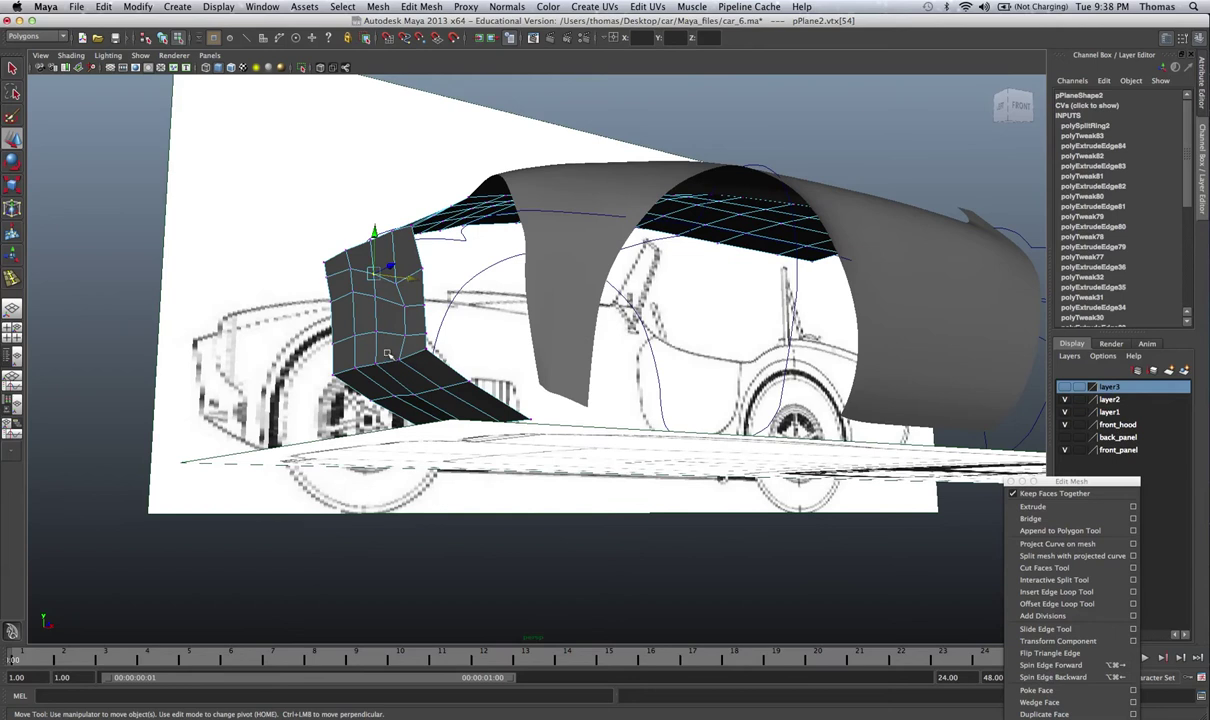
Extrude the nine faces inside the grille outline and push them back into the nose to form the grille recess
right_click(388, 355)
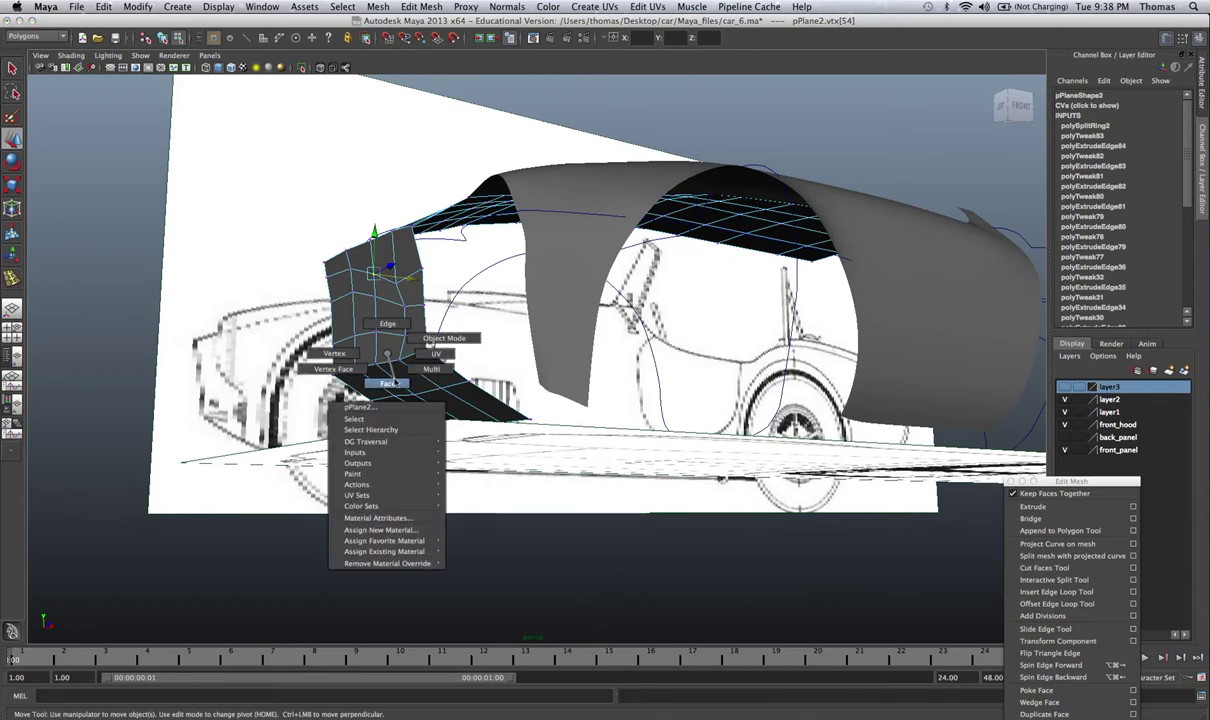
left_click(390, 383)
left_click(366, 348)
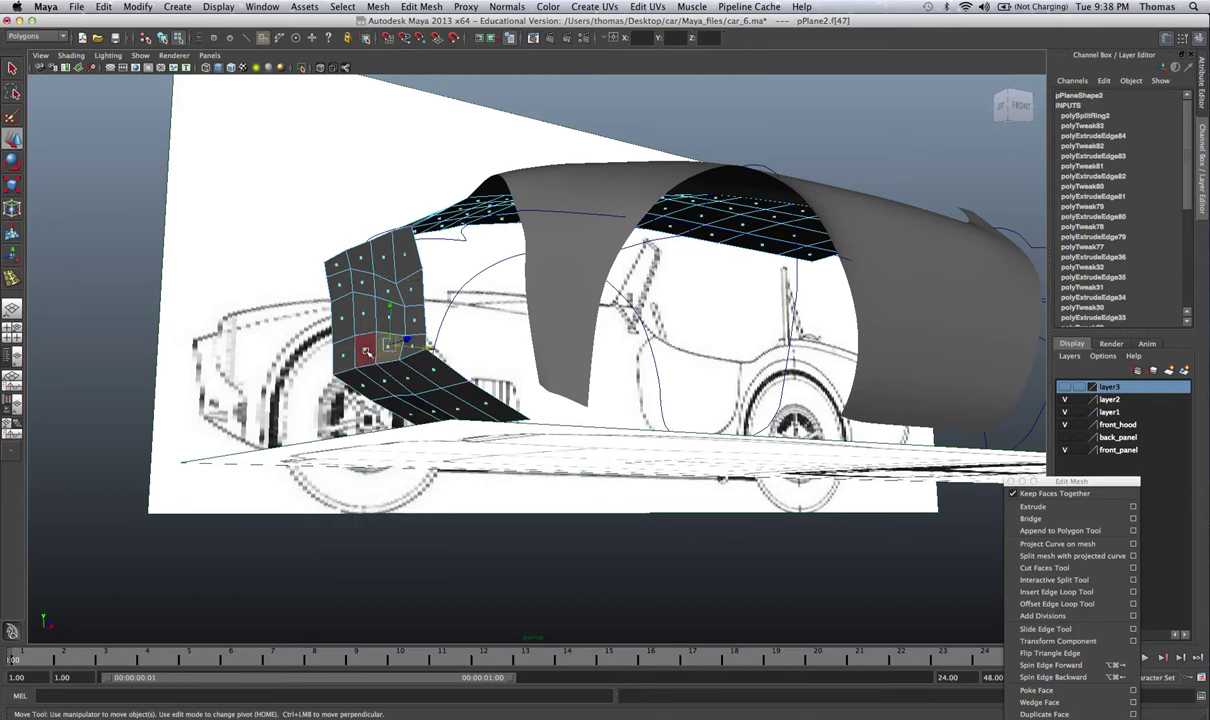
left_click(367, 350, "shift")
left_click(345, 357, "shift")
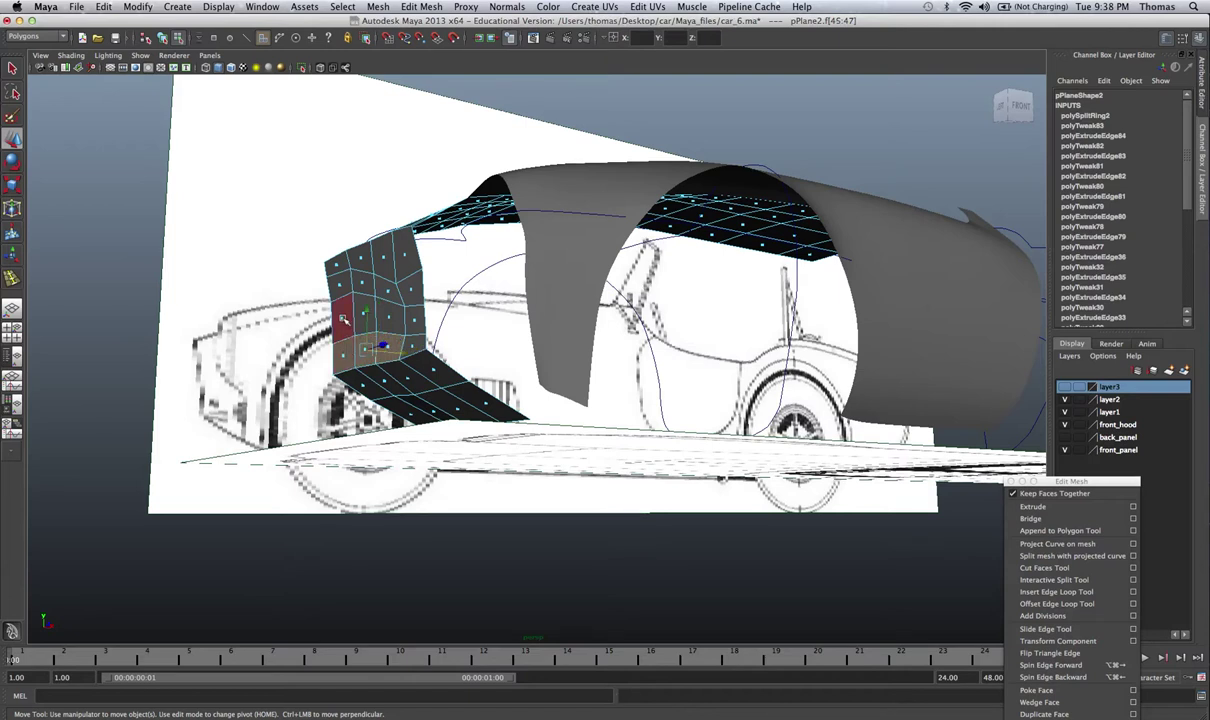
left_click(342, 319, "shift")
left_click(387, 318, "shift")
left_click(388, 290, "shift")
left_click(340, 288, "shift")
left_click(363, 284, "shift")
left_click_drag(363, 284, 462, 339)
key("super+z")
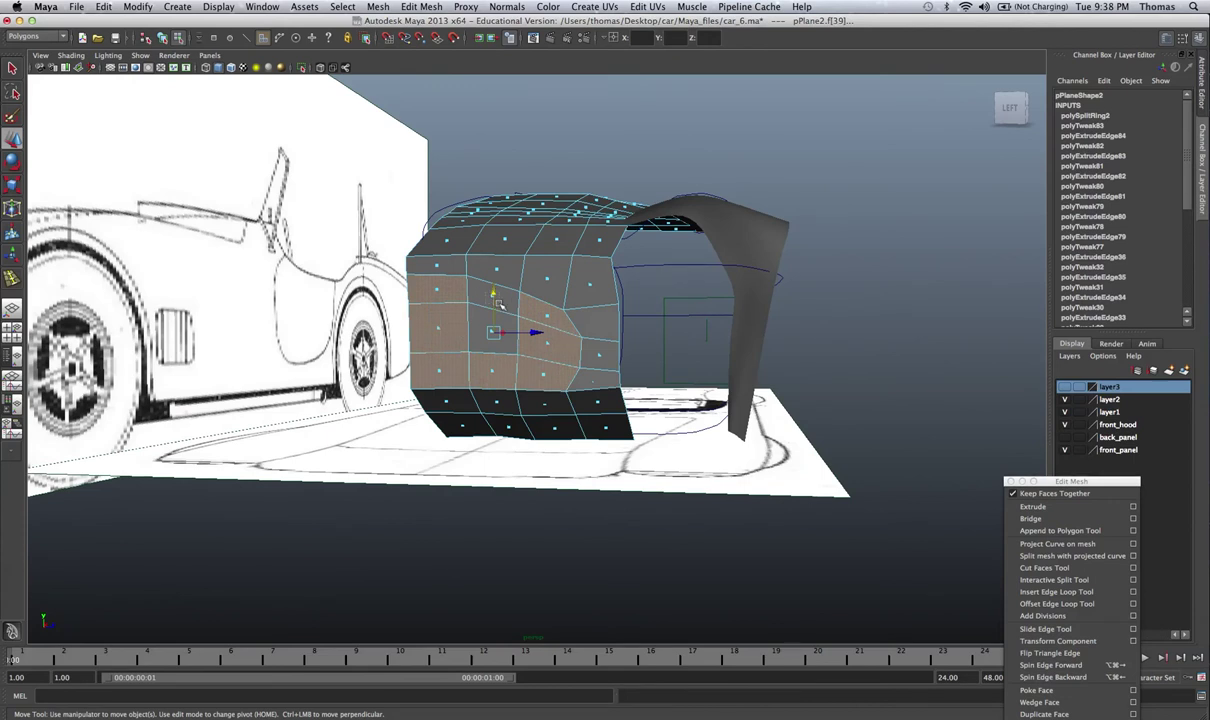
left_click(494, 321, "shift")
left_click(497, 335, "shift")
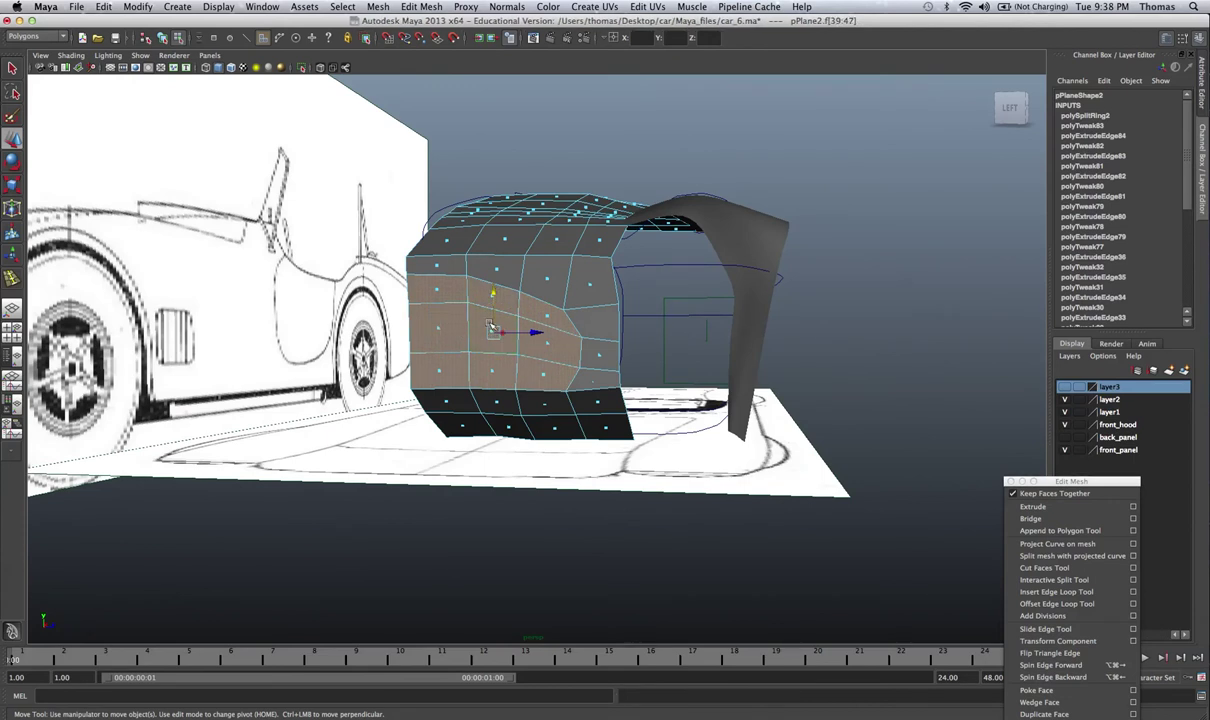
left_click_drag(495, 296, 436, 326, "alt")
left_click(1033, 506)
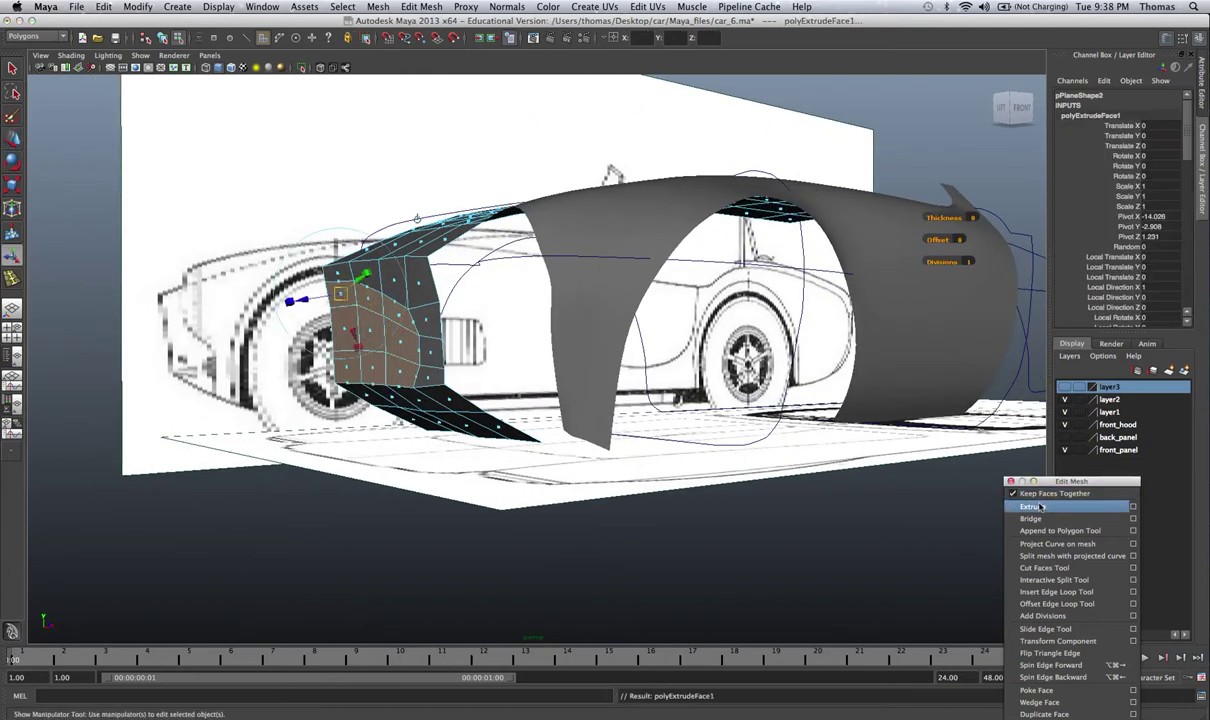
left_click(341, 292)
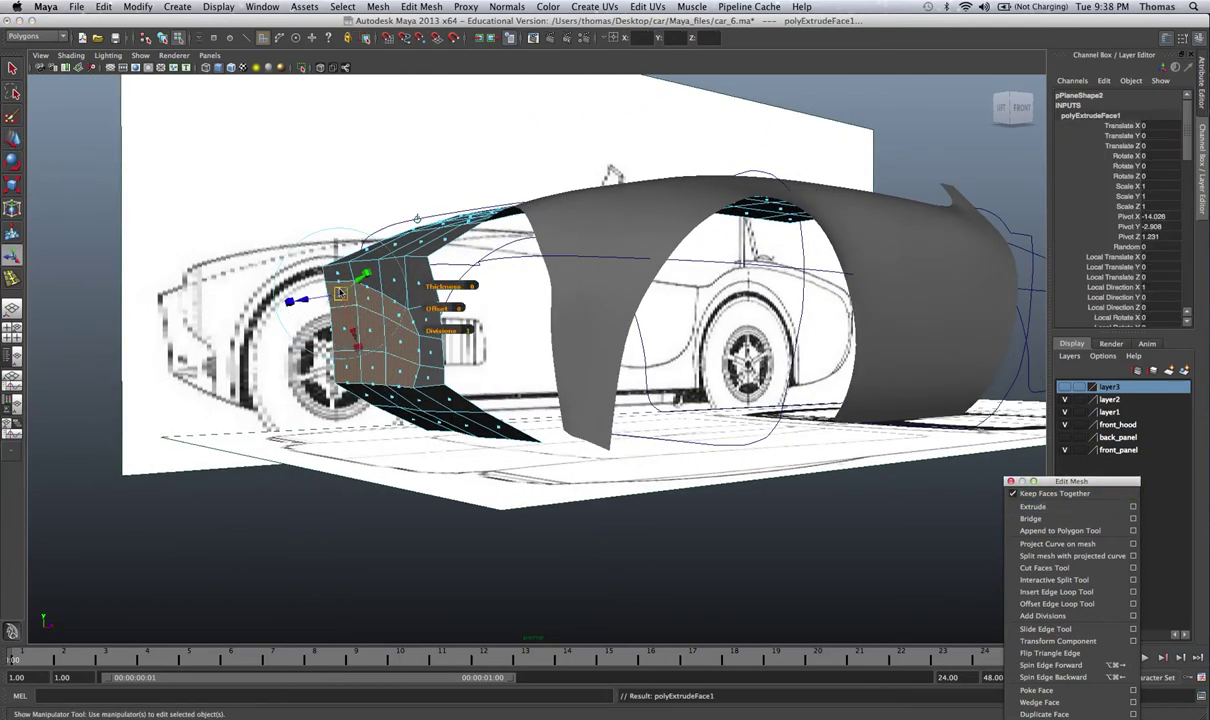
key("w")
left_click_drag(404, 340, 290, 341, "alt")
mouse_move(393, 335)
left_mouse_down()
mouse_move(472, 340)
mouse_move(385, 350)
mouse_move(505, 355)
mouse_move(368, 333)
left_mouse_up()
Delete the extruded side faces that close the grille recess along the car's centre line
key("r")
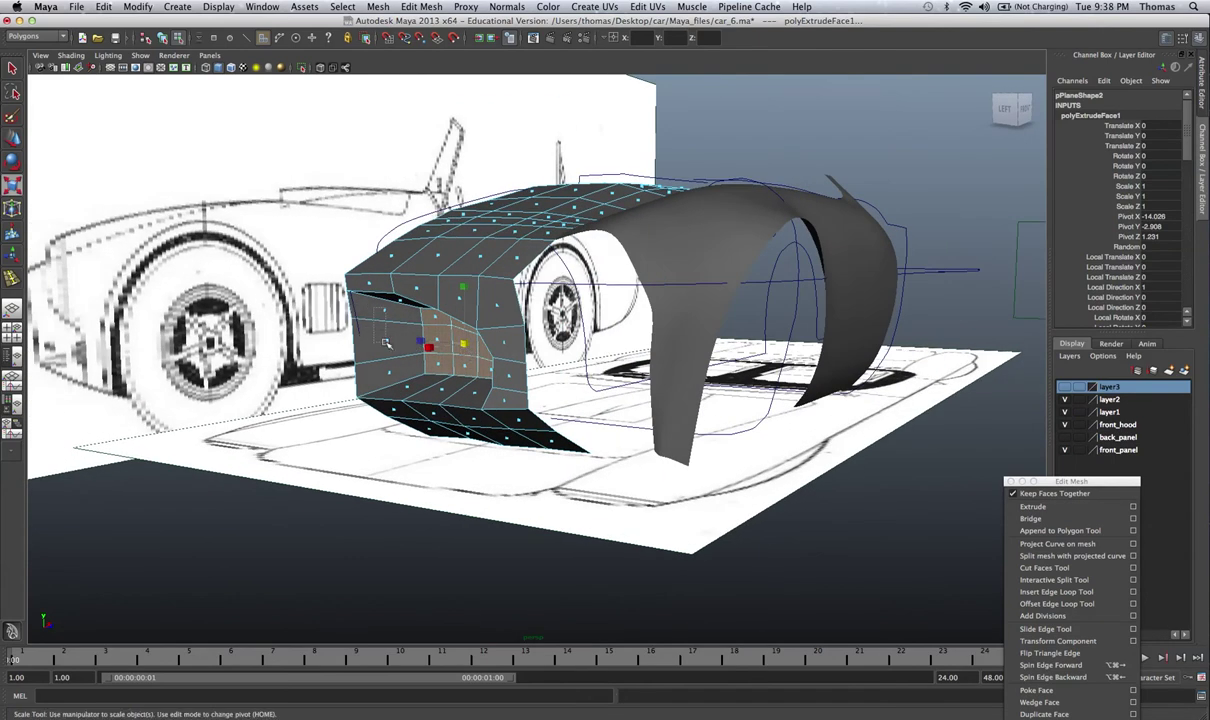
left_click(397, 372)
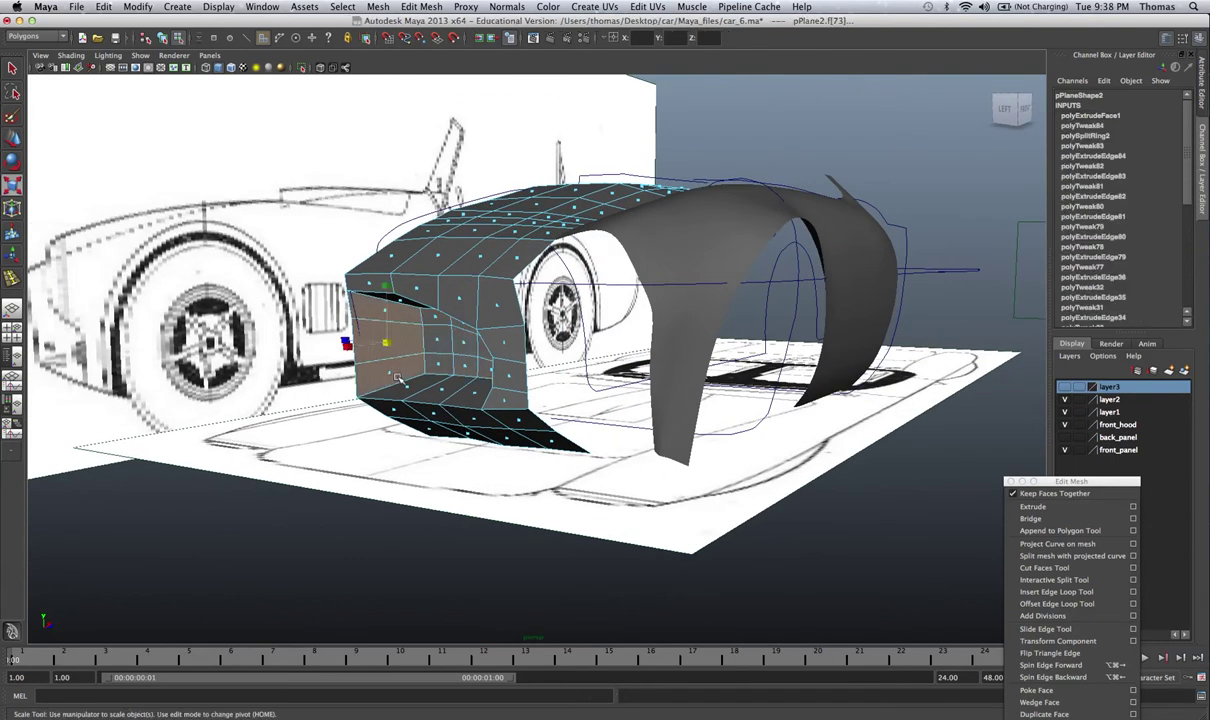
key("Delete")
Return the hood and nose mesh to object mode with smooth mesh preview on and nothing selected
left_click_drag(398, 378, 479, 375, "alt")
right_click_drag(505, 330, 487, 300)
left_click_drag(497, 381, 531, 366)
key("w")
right_click_drag(532, 362, 559, 347)
key("3")
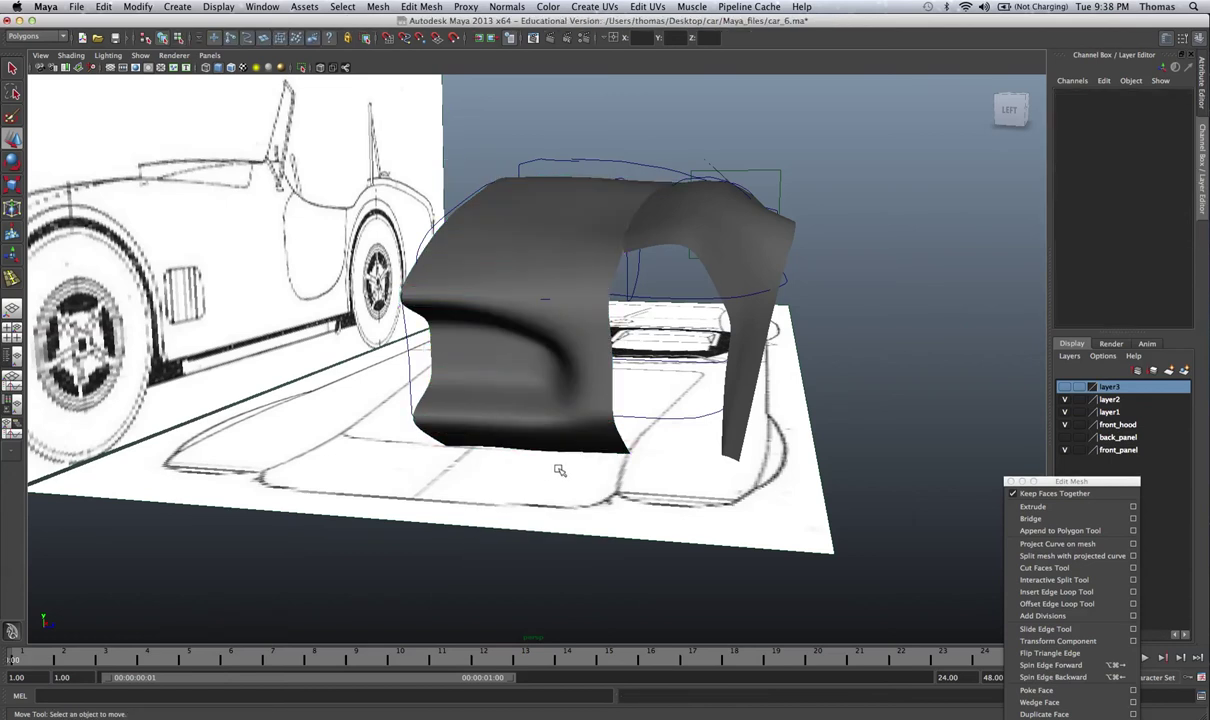
Examine the smoothed nose and grille recess from several angles
left_click_drag(578, 469, 535, 465, "alt")
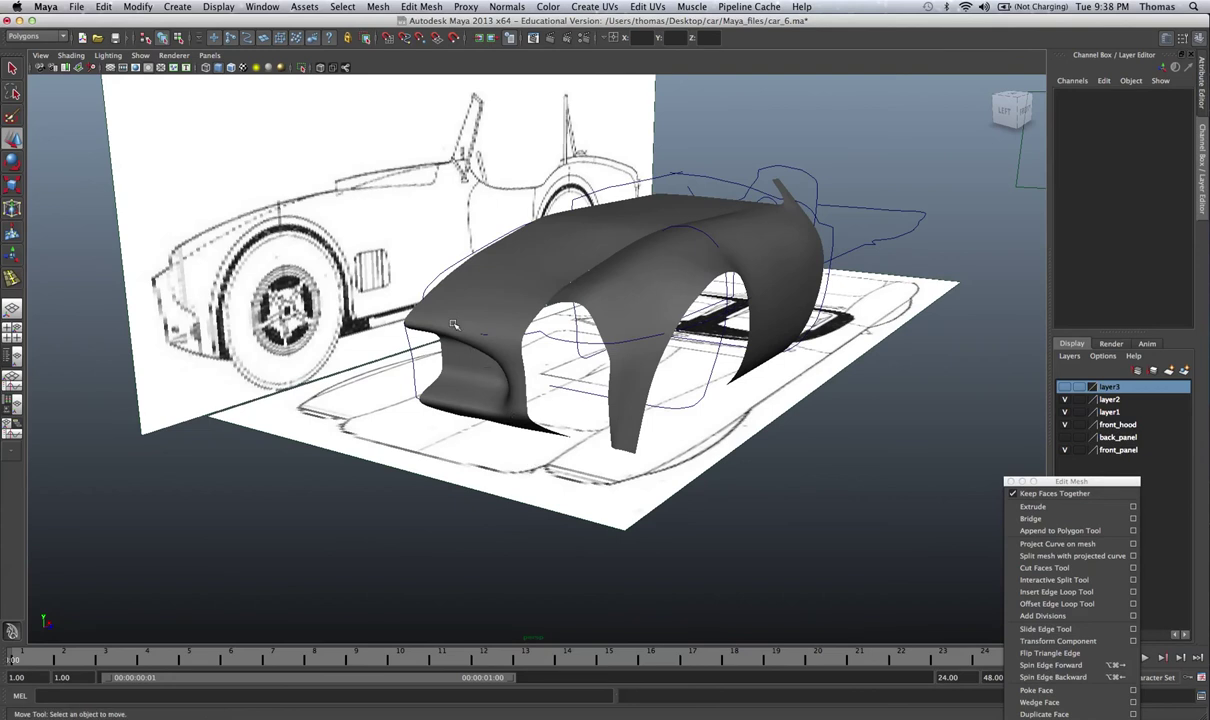
scroll(484, 356, "up", 10)
scroll(470, 373, "down", 10)
mouse_move(491, 365)
left_mouse_down("alt")
mouse_move(470, 373)
mouse_move(485, 333)
mouse_move(521, 335)
mouse_move(449, 347)
mouse_move(483, 393)
mouse_move(508, 367)
left_mouse_up("alt")
scroll(475, 366, "up", 2)
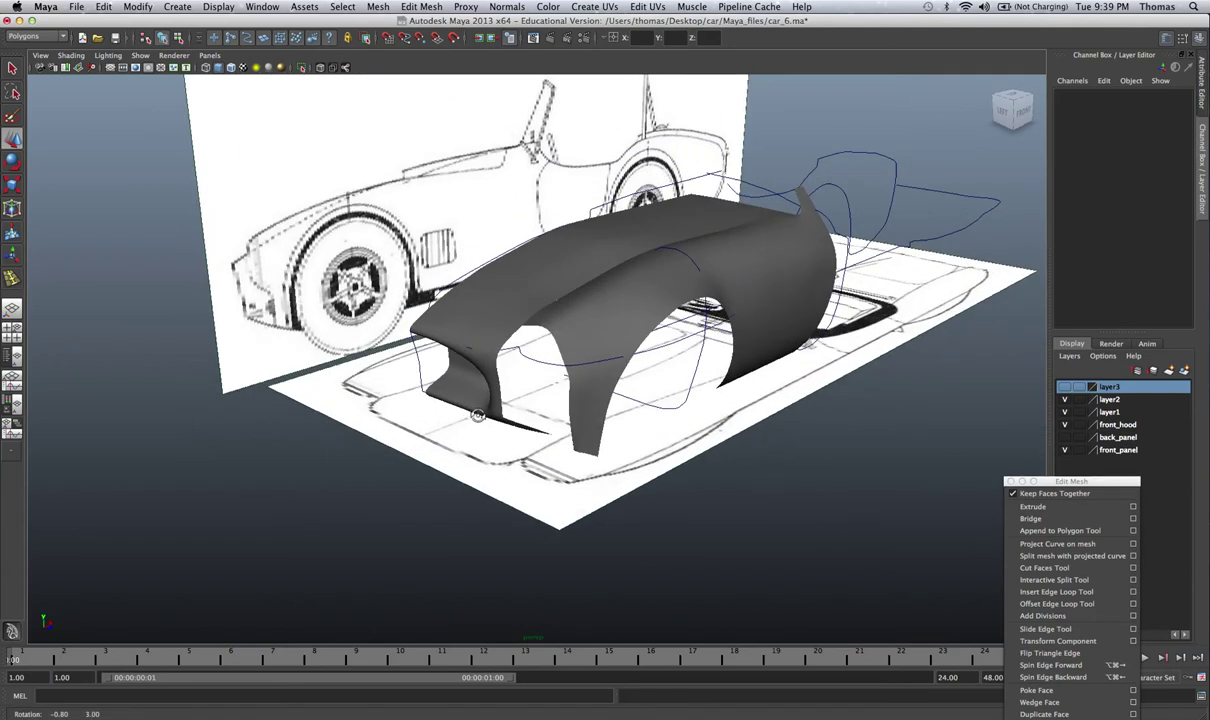
left_click_drag(478, 415, 493, 398, "alt")
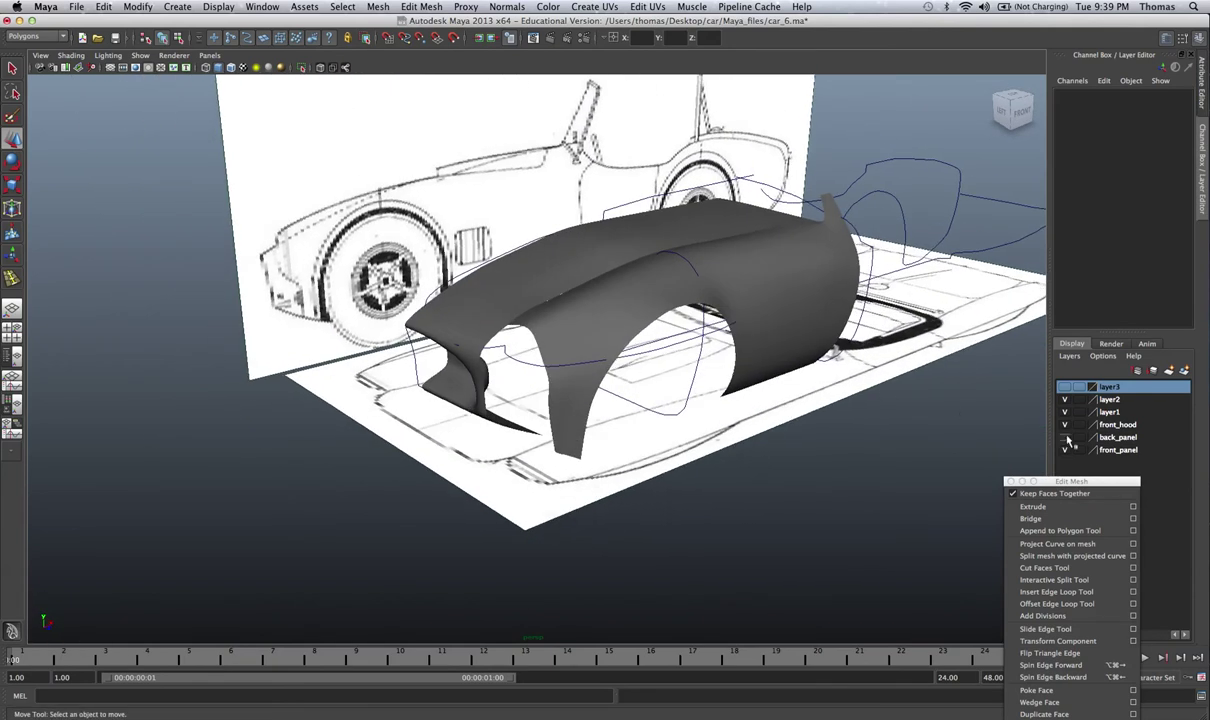
Show the back_panel and layer3 display layers and review the whole car body from front to rear
left_click_drag(735, 383, 567, 345, "alt")
right_click_drag(567, 345, 632, 345, "alt")
left_click_drag(632, 345, 759, 349, "alt")
mouse_move(445, 375)
left_mouse_down("alt")
mouse_move(497, 370)
mouse_move(445, 372)
left_mouse_up("alt")
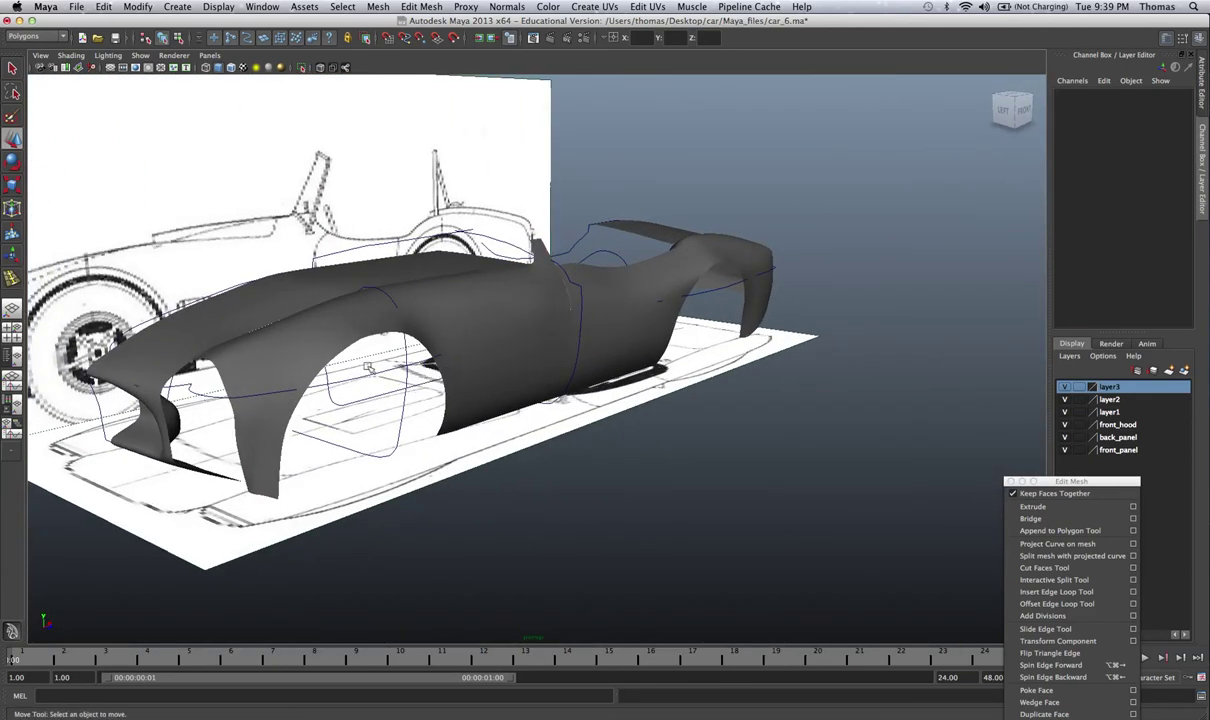
left_click_drag(369, 367, 706, 308, "alt")
left_click_drag(438, 361, 402, 365, "alt")
left_click_drag(413, 489, 484, 354, "alt")
middle_click_drag(492, 354, 460, 333, "alt")
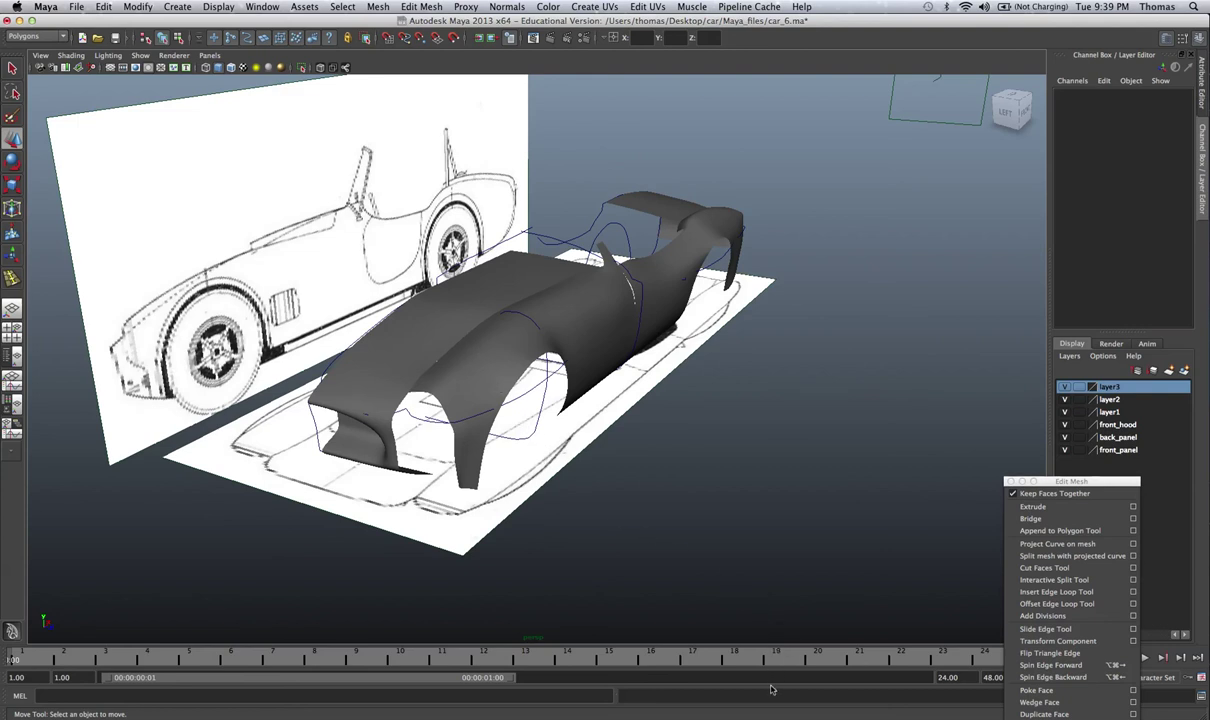